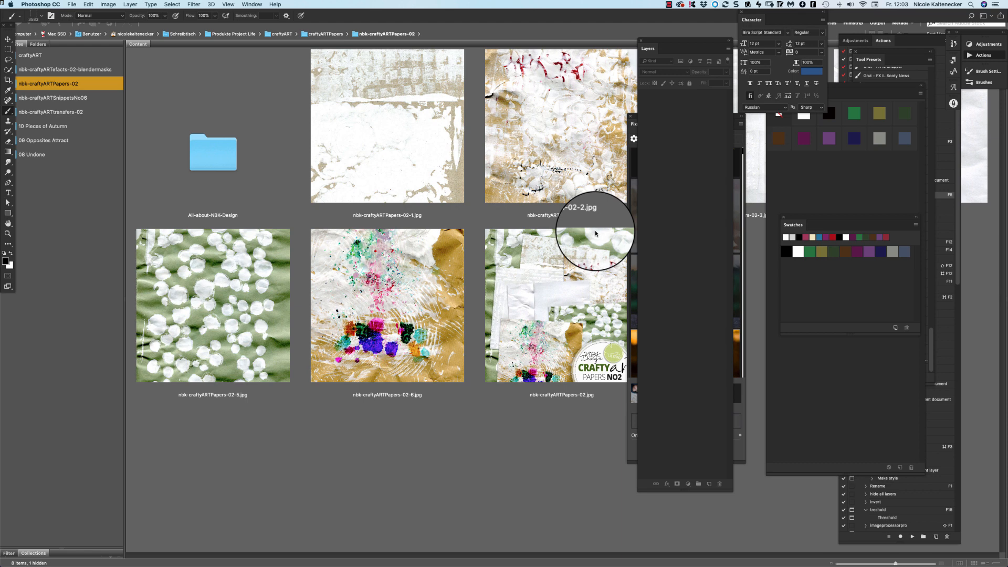
# - Switch to Adobe Bridge and, inside craftyART's craftyARTefacts folder, move the nbk-craftyARTefacts-02-blendermasks folder behind the tapes folder
pyautogui.click(86, 98)
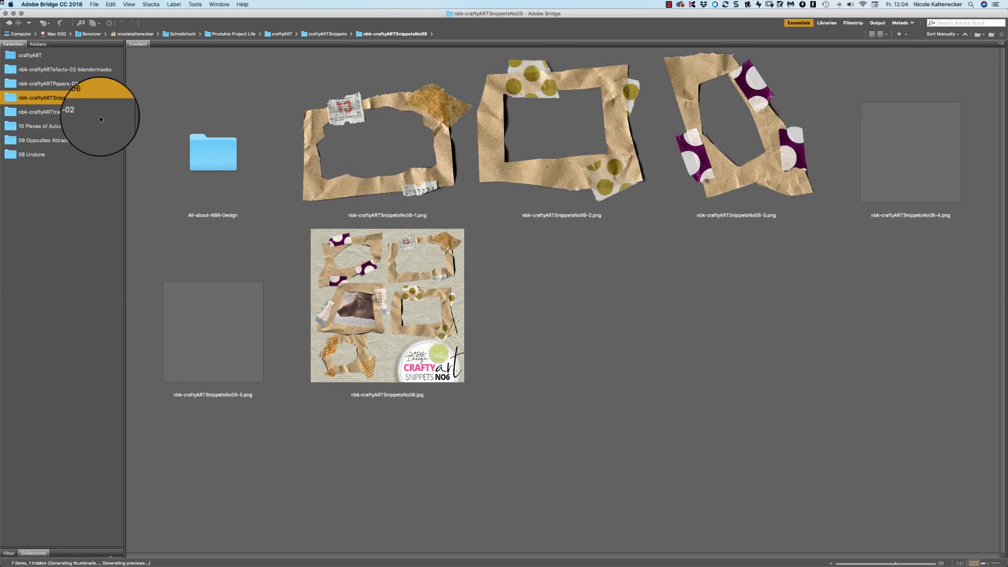
pyautogui.click(91, 69)
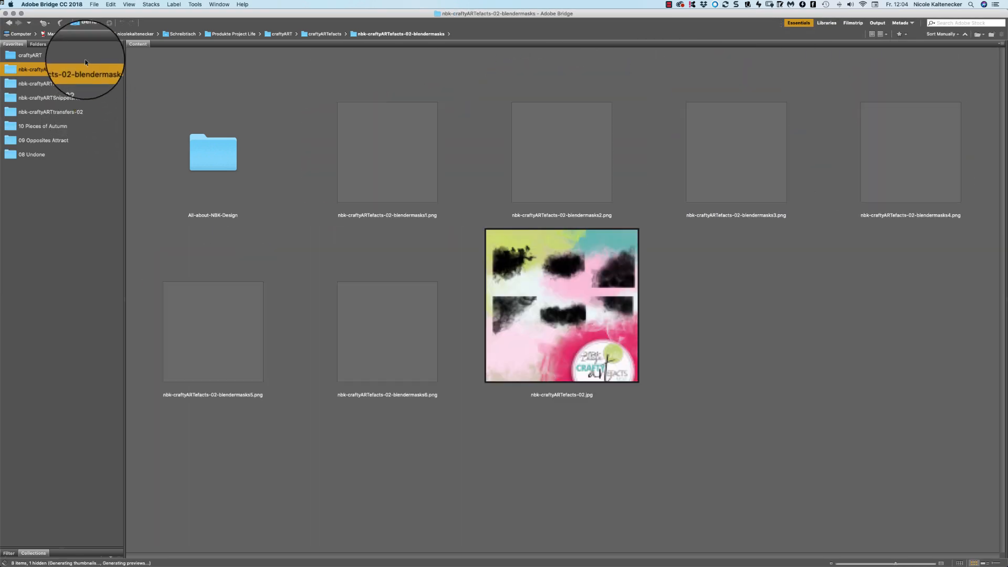
pyautogui.click(81, 55)
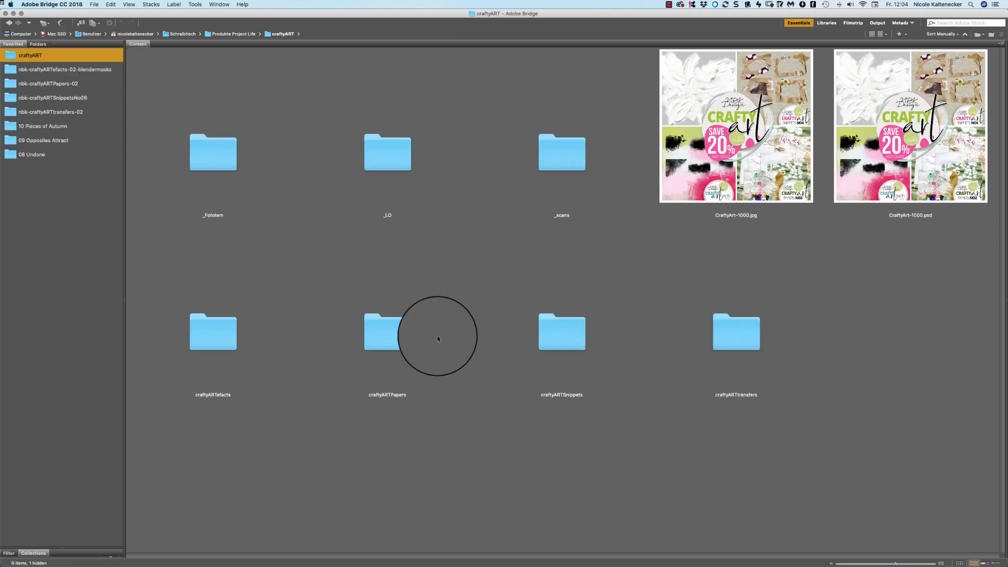
pyautogui.doubleClick(210, 333)
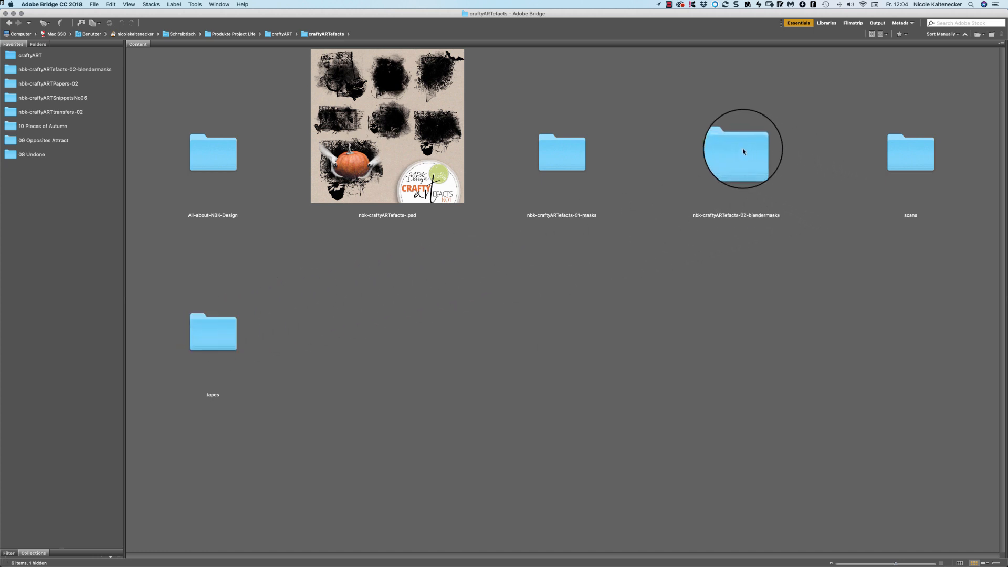
pyautogui.moveTo(744, 151); pyautogui.dragTo(606, 354)
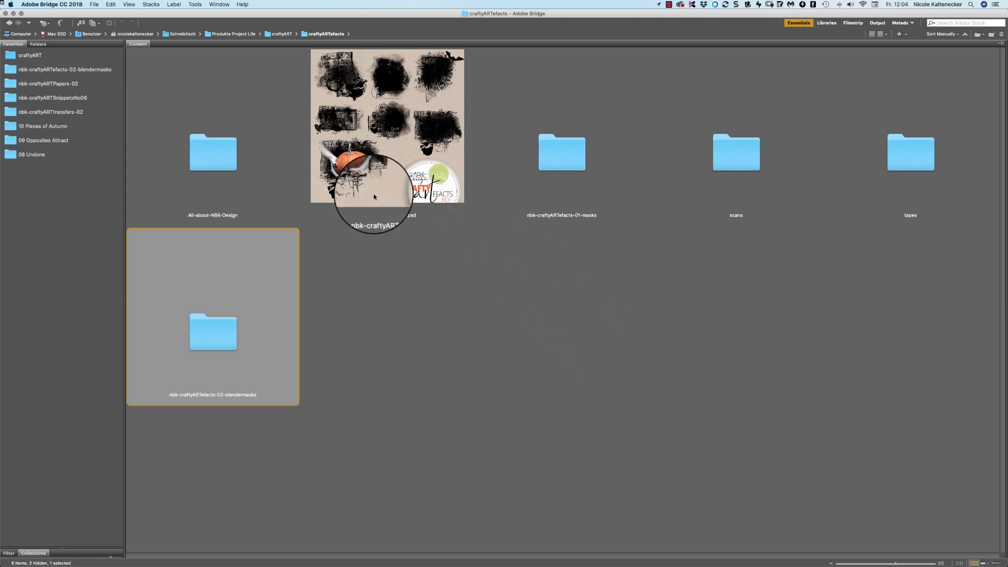
# - Look through the contents of the nbk-craftyARTefacts-02-blendermasks and nbk-craftyARTtransfers-02 folders
pyautogui.click(98, 70)
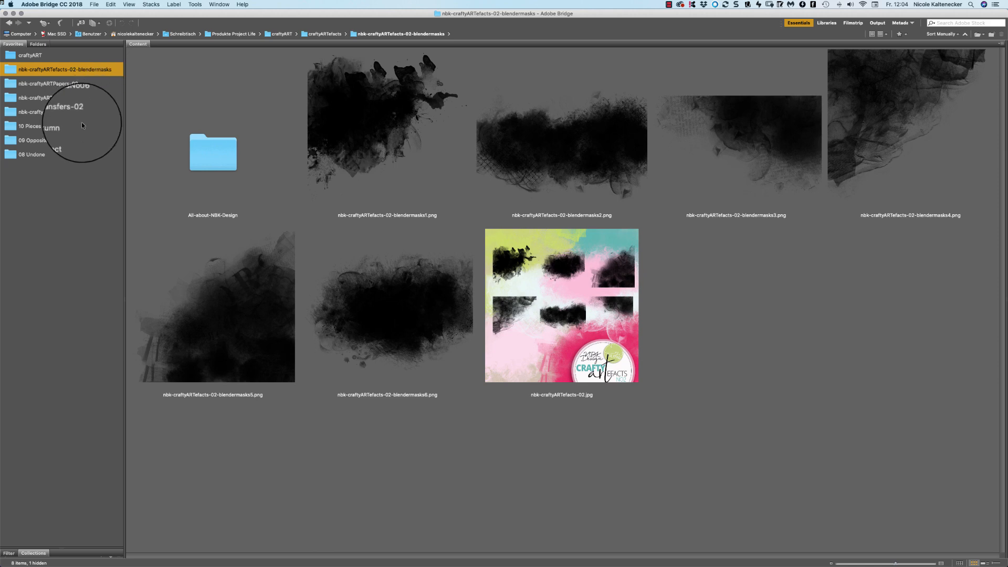
pyautogui.click(76, 112)
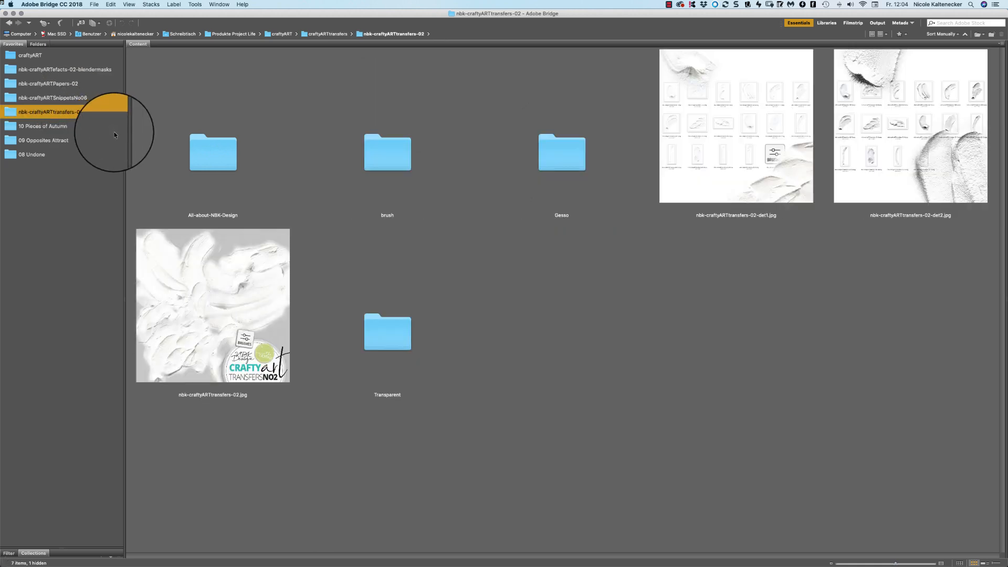
pyautogui.click(83, 69)
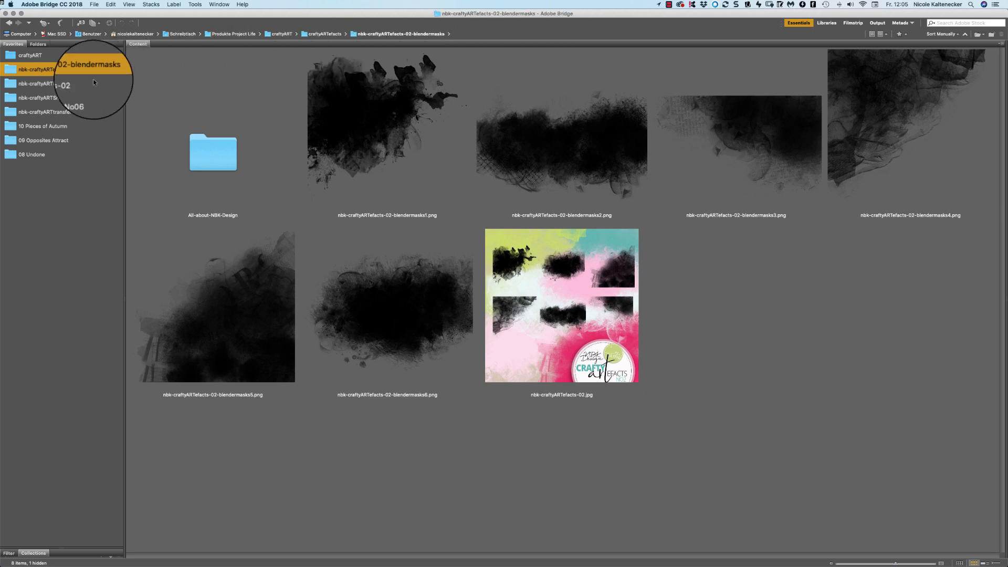
# - Open the creased white paper nbk-craftyARTPapers-02-4.jpg from the nbk-craftyARTPapers-02 folder in Photoshop
pyautogui.click(77, 85)
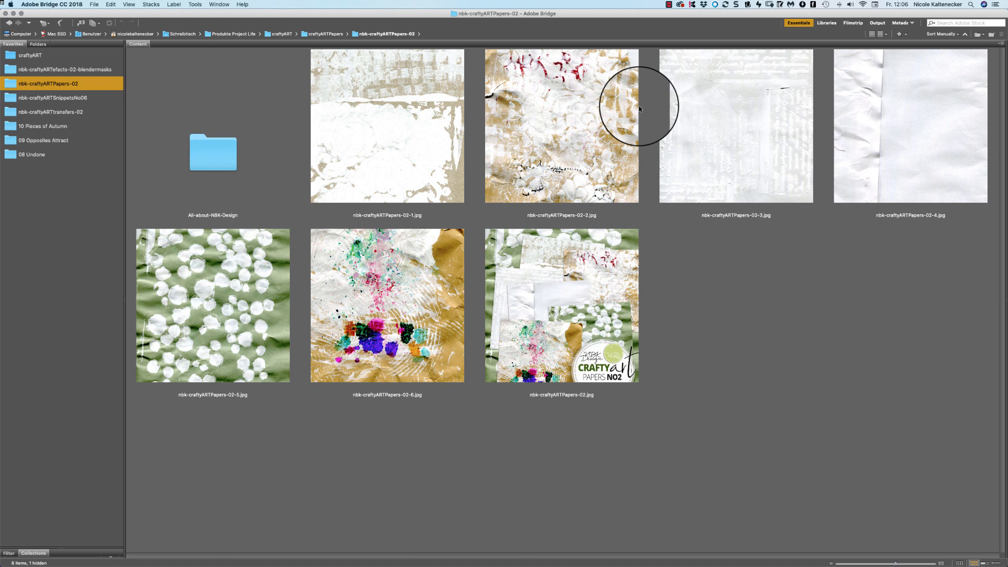
pyautogui.click(866, 117)
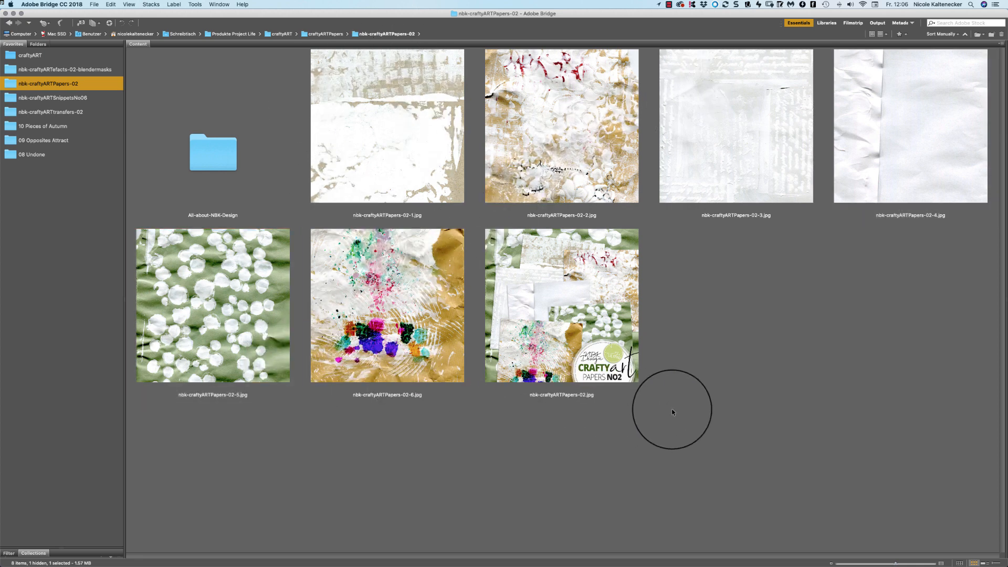
pyautogui.click(671, 412)
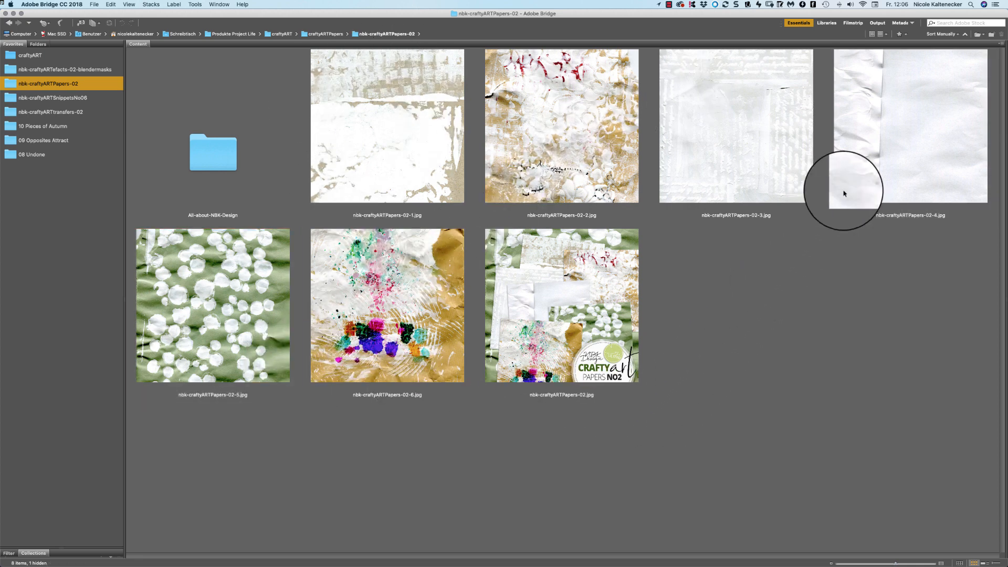
pyautogui.click(900, 121)
pyautogui.click(733, 255)
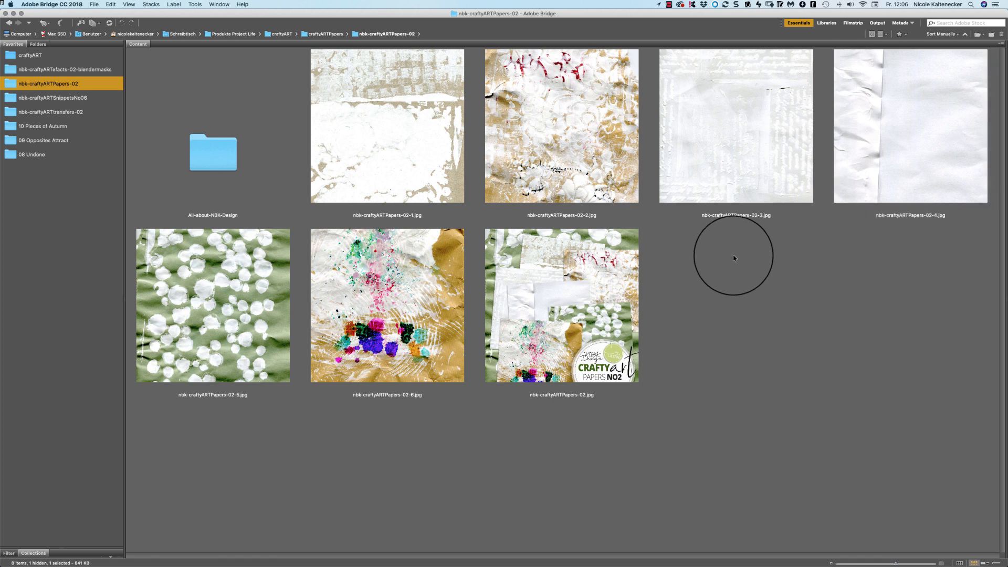
pyautogui.click(765, 153)
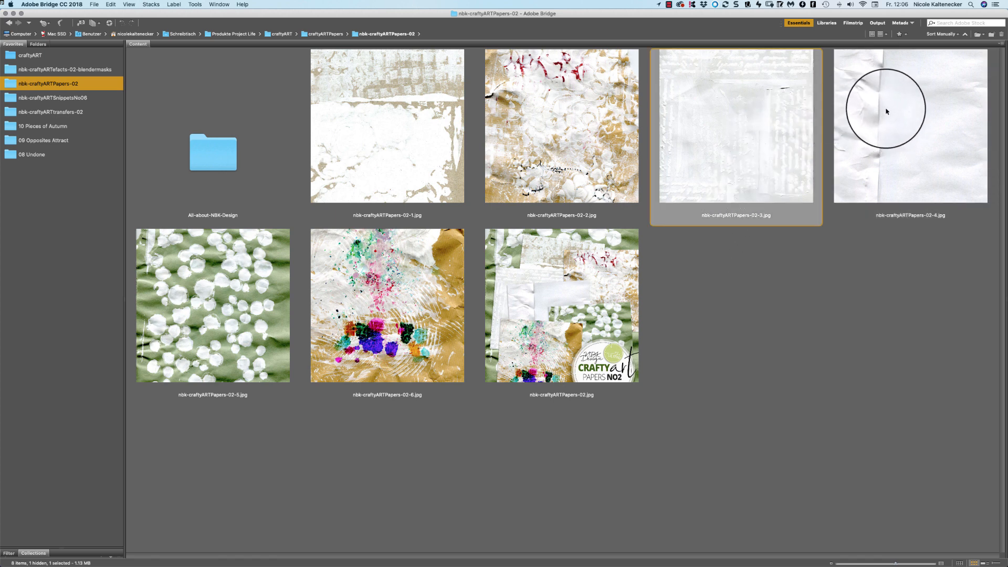
pyautogui.click(909, 122)
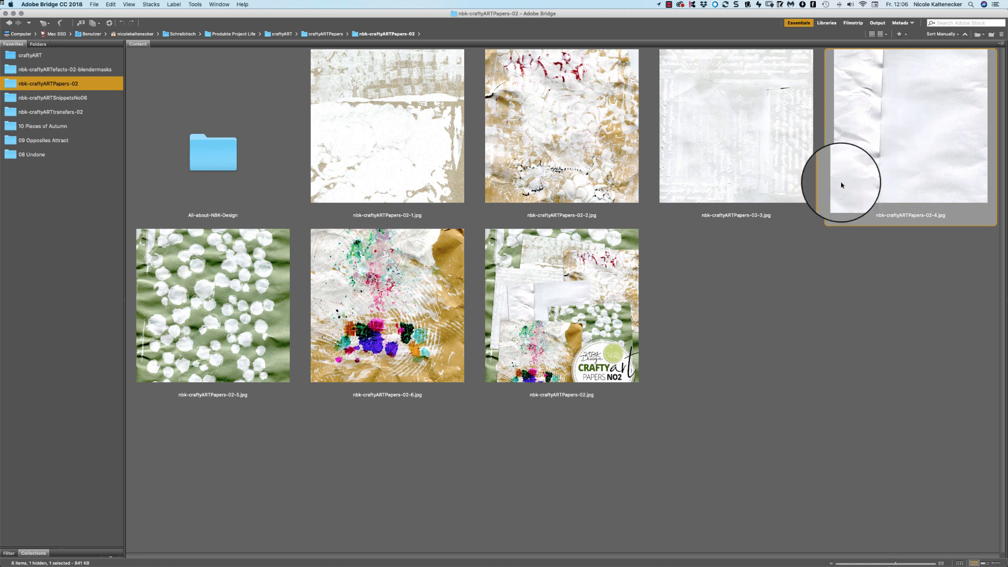
pyautogui.click(537, 469)
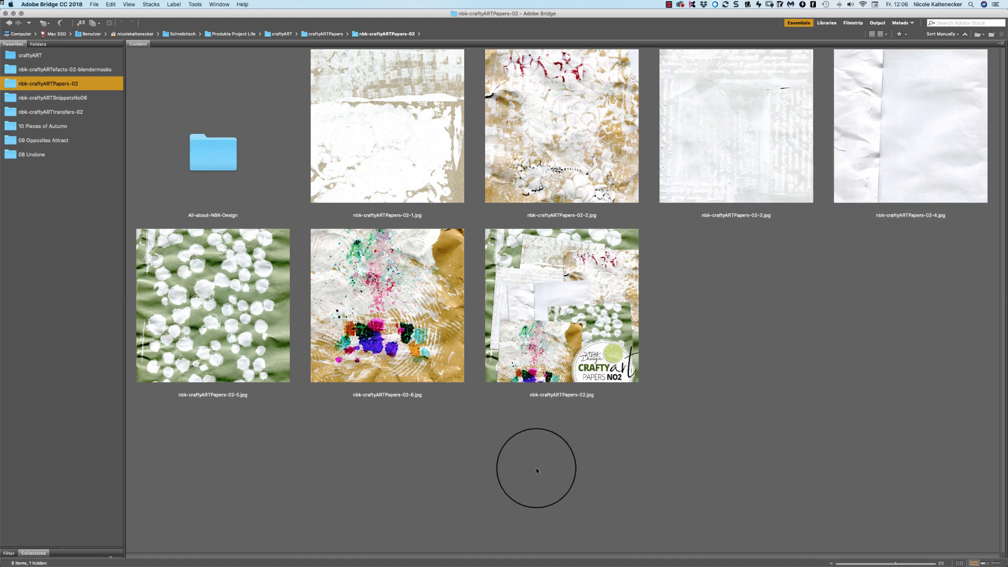
pyautogui.click(879, 116)
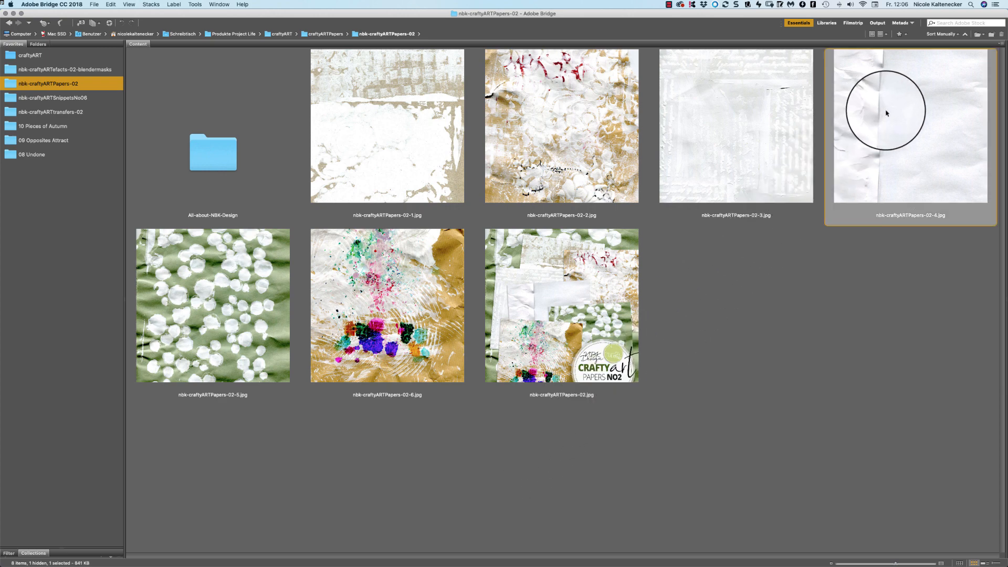
pyautogui.doubleClick(887, 113)
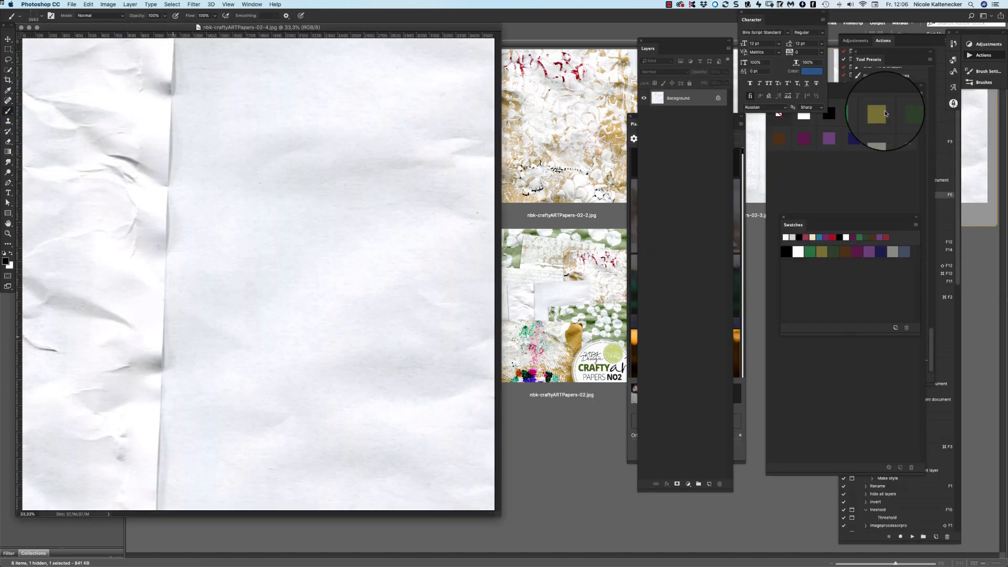
# - Rotate the white paper's canvas 90° counter clockwise and enlarge its document window
pyautogui.click(108, 4)
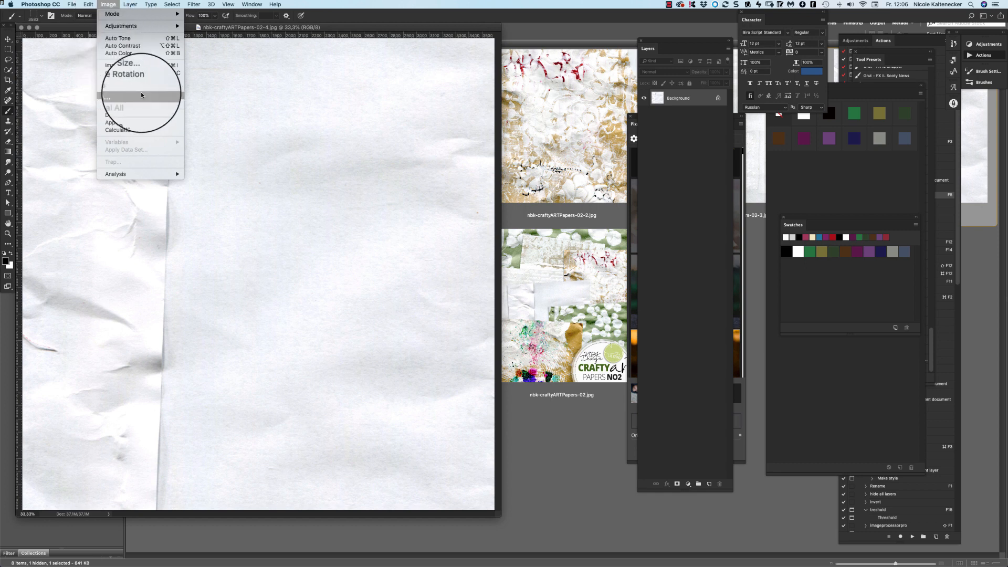
pyautogui.moveTo(137, 80)
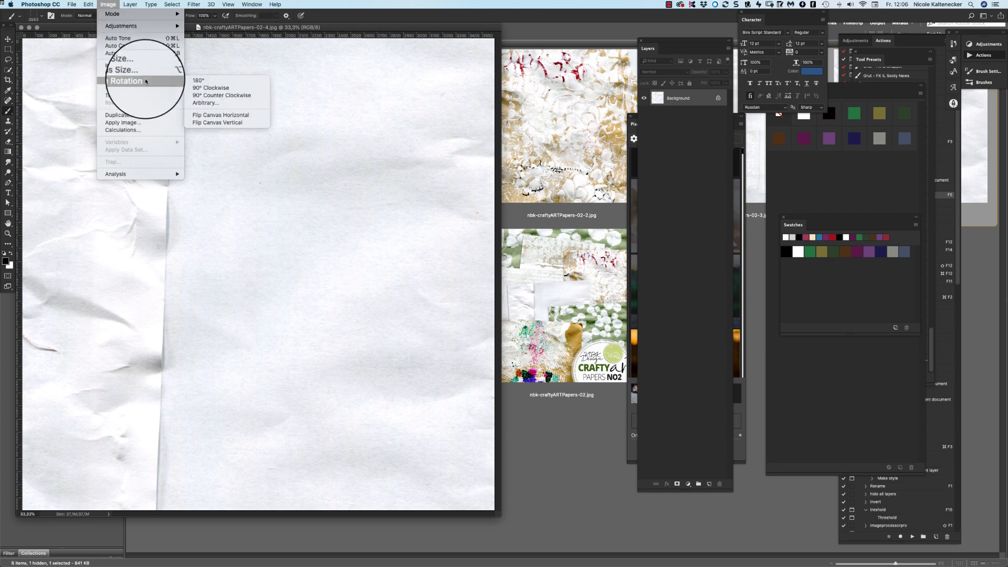
pyautogui.click(245, 96)
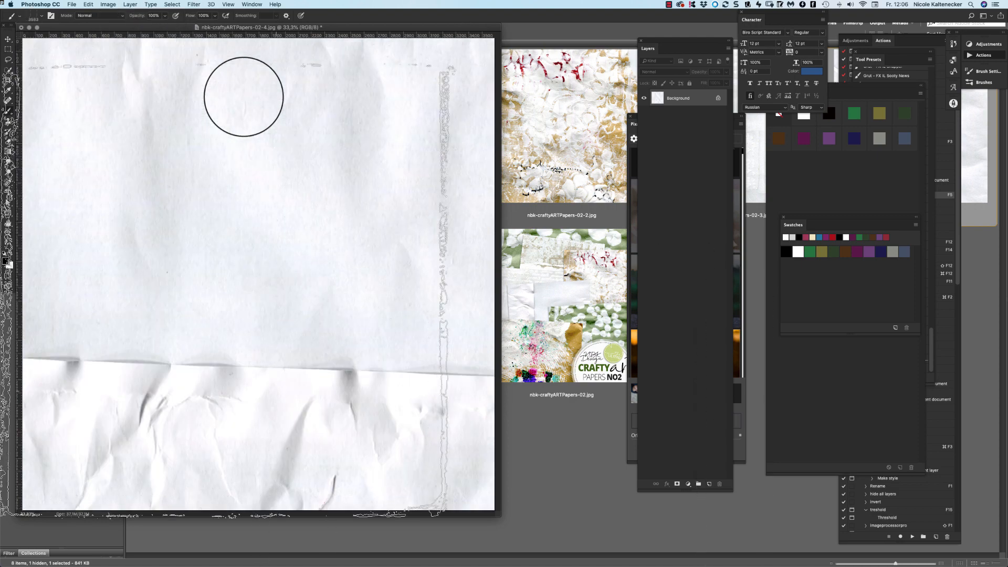
pyautogui.moveTo(499, 515); pyautogui.dragTo(676, 563)
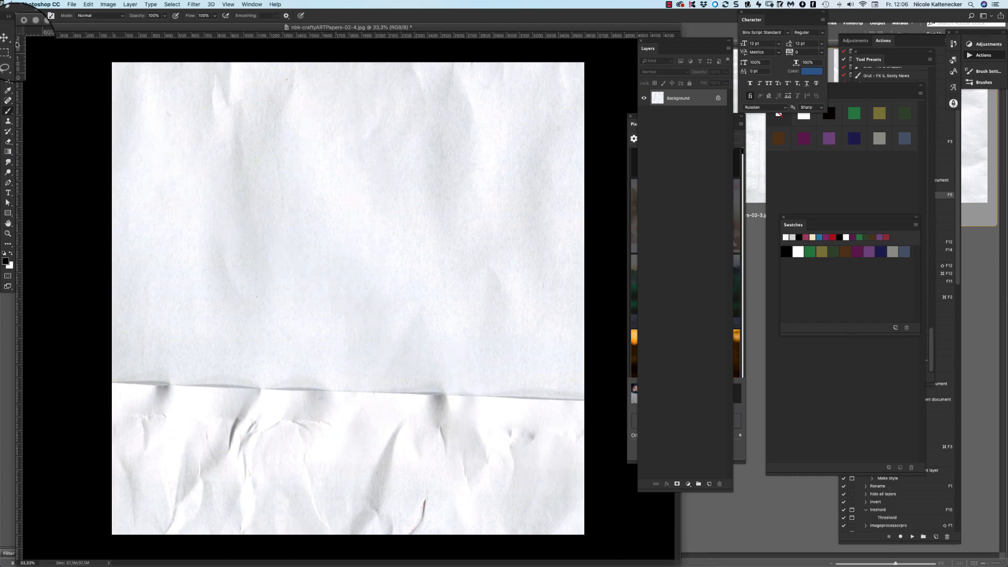
# - Open nbk-craftyARTSnippetsNo06-3.png from the nbk-craftyARTSnippetsNo06 folder in Bridge and place its frame on the white paper as a layer
pyautogui.press('v')
pyautogui.click(749, 512)
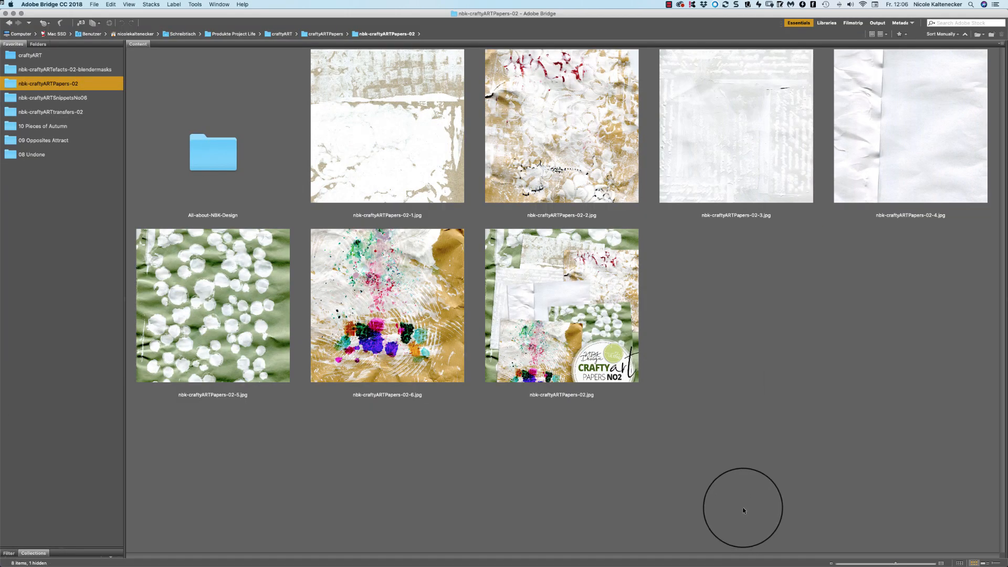
pyautogui.click(82, 98)
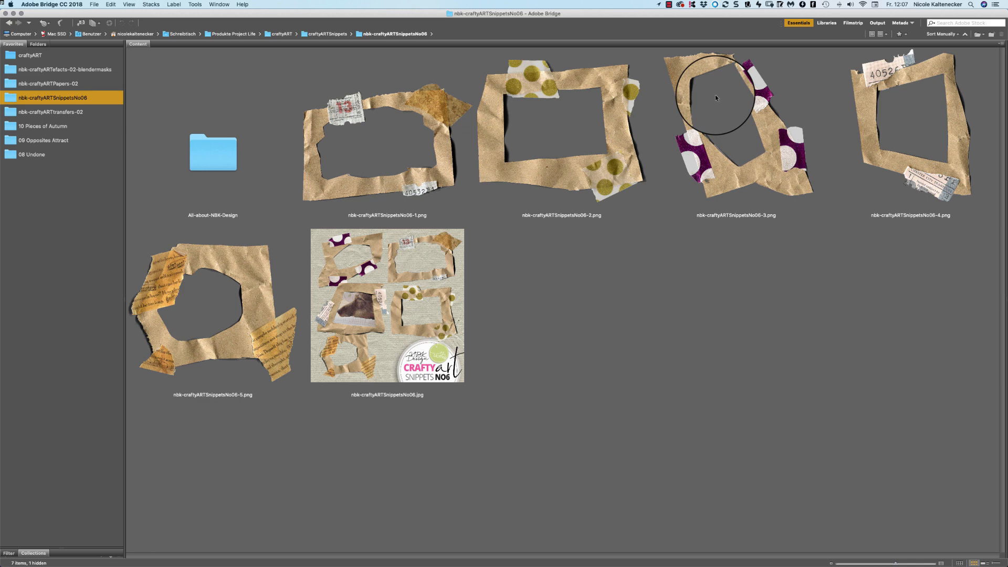
pyautogui.click(704, 66)
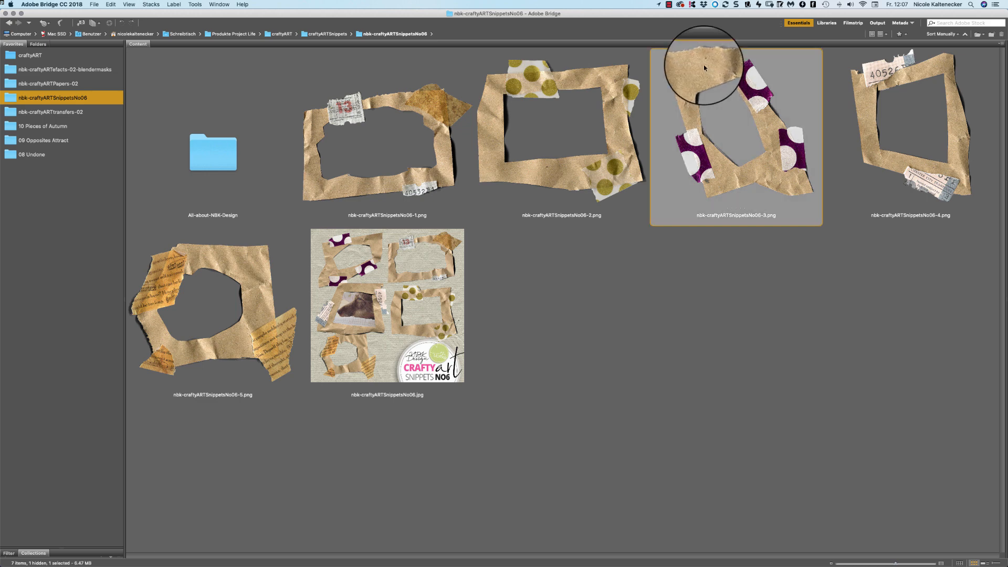
pyautogui.doubleClick(706, 70)
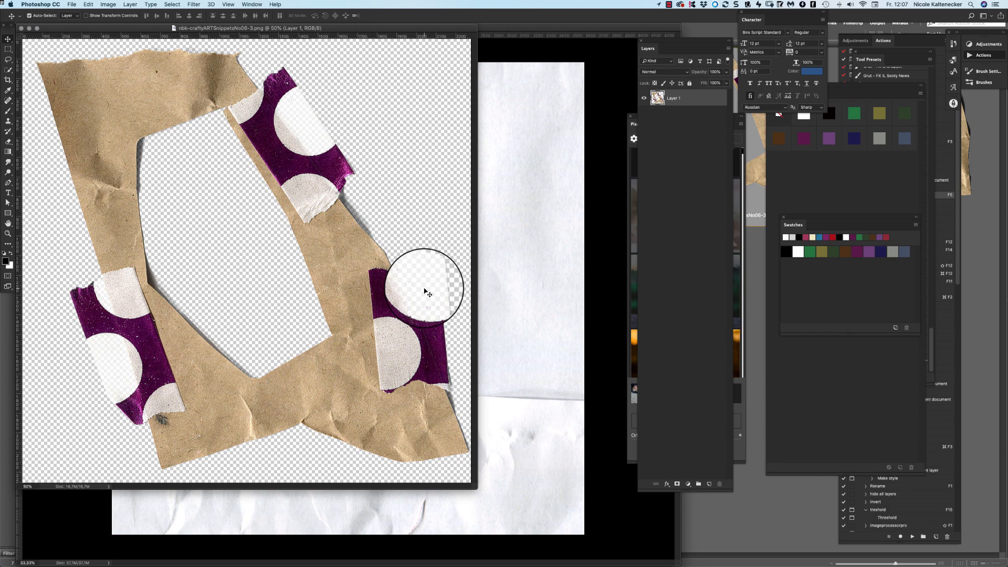
pyautogui.moveTo(428, 290); pyautogui.dragTo(451, 342)
# - Reposition the frame over the paper's crease and examine the translucent white dots of its purple tape up close
pyautogui.moveTo(234, 390); pyautogui.dragTo(286, 331)
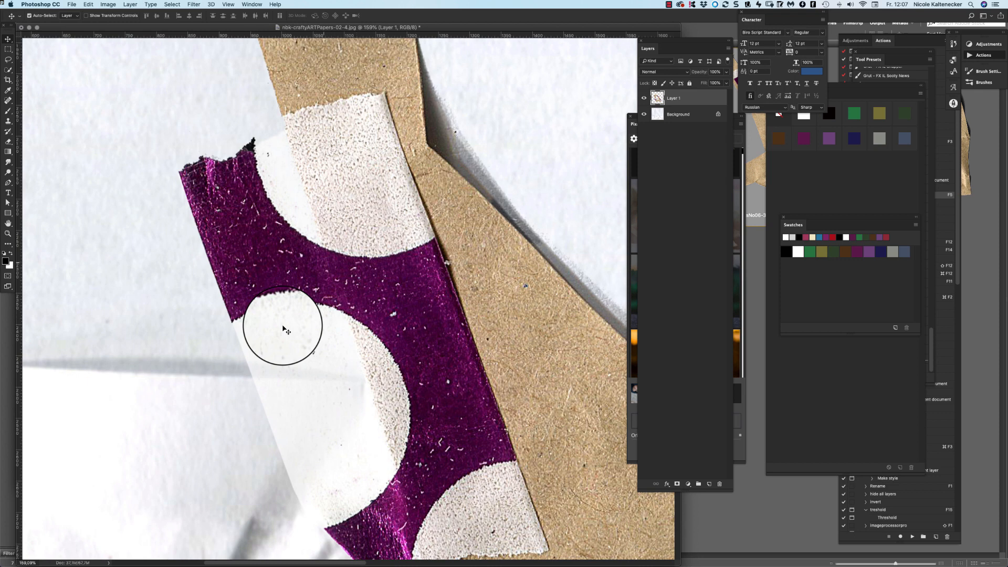
pyautogui.moveTo(289, 254); pyautogui.dragTo(230, 254)
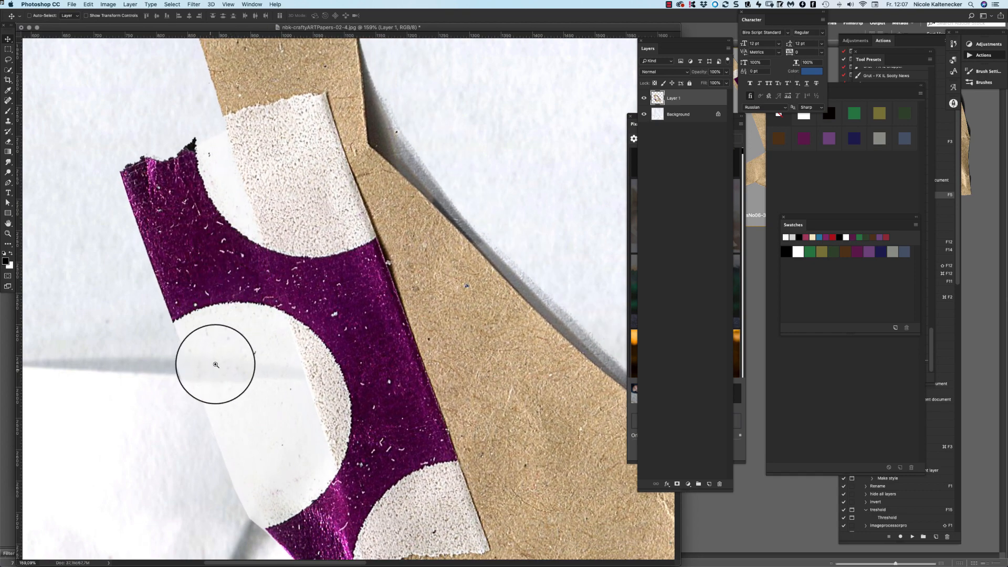
pyautogui.moveTo(211, 369); pyautogui.dragTo(249, 332)
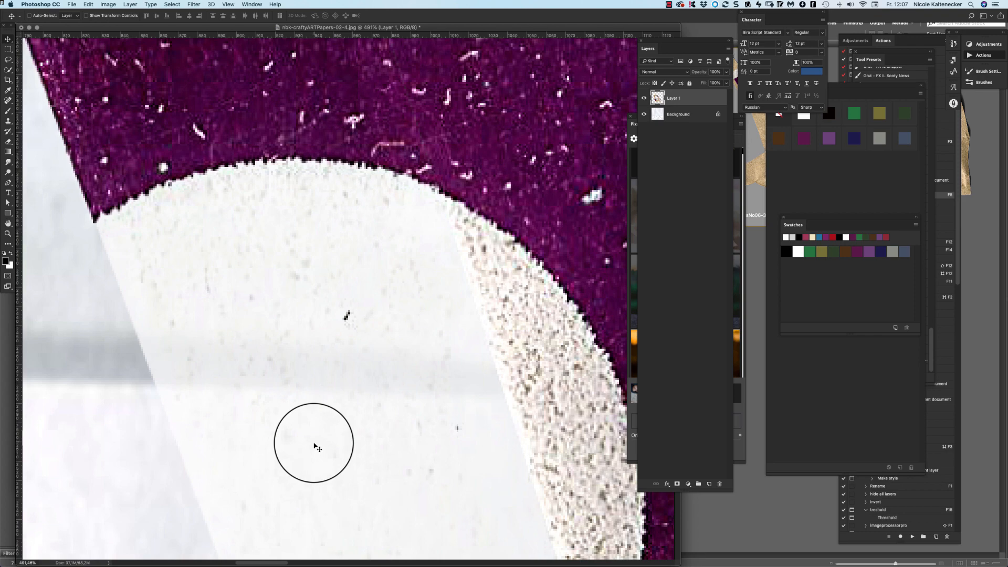
pyautogui.press('super+0')
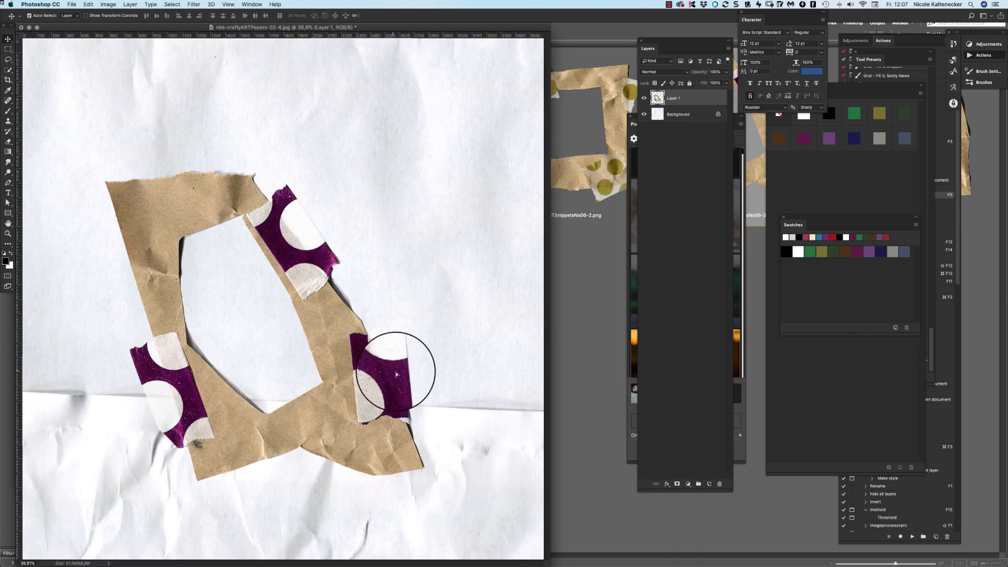
pyautogui.moveTo(394, 371); pyautogui.dragTo(452, 388)
pyautogui.press('super+z')
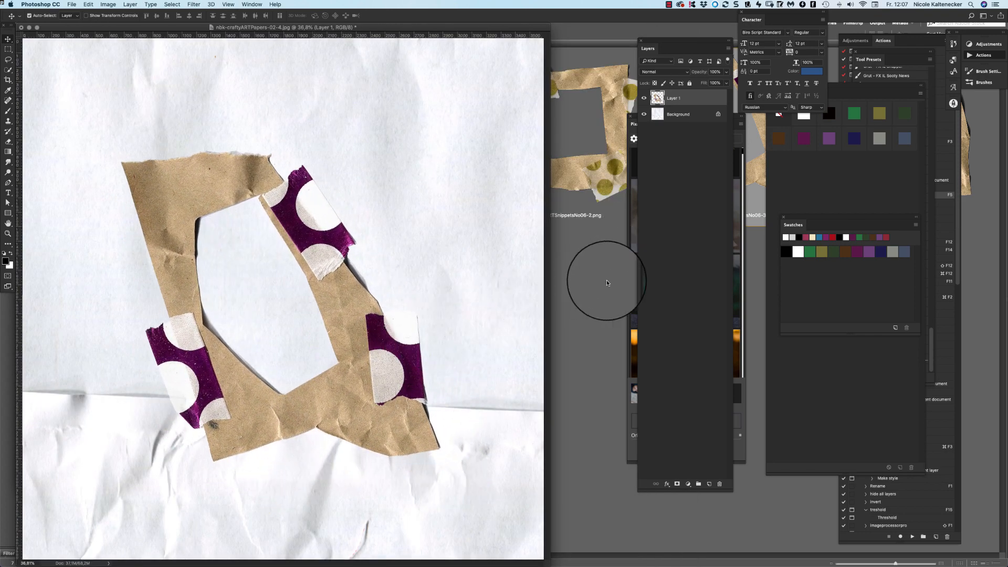
# - Return to Bridge and open the paint-splattered paper nbk-craftyARTPapers-02-6.jpg from the nbk-craftyARTPapers-02 folder in Photoshop
pyautogui.click(599, 286)
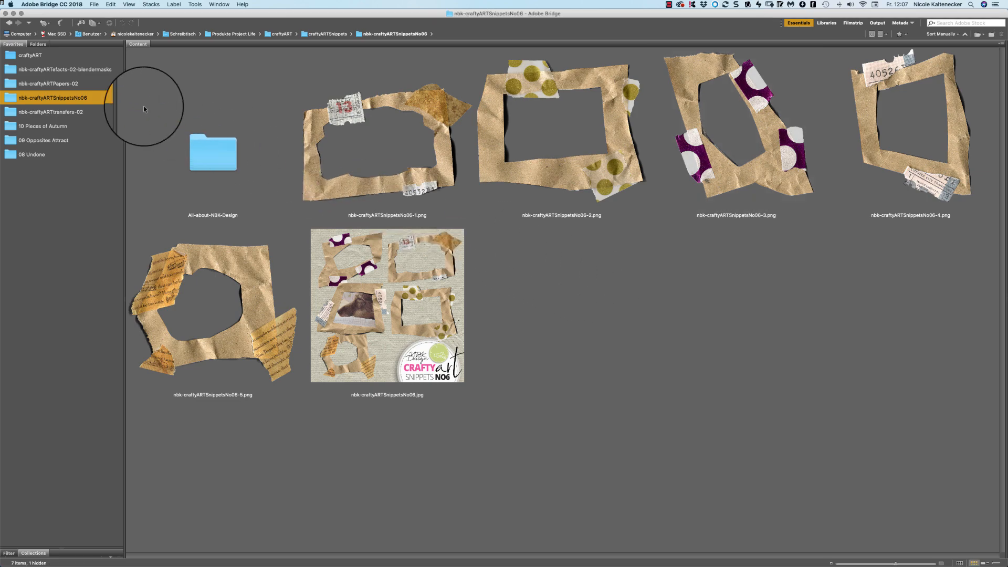
pyautogui.click(88, 84)
pyautogui.doubleClick(385, 290)
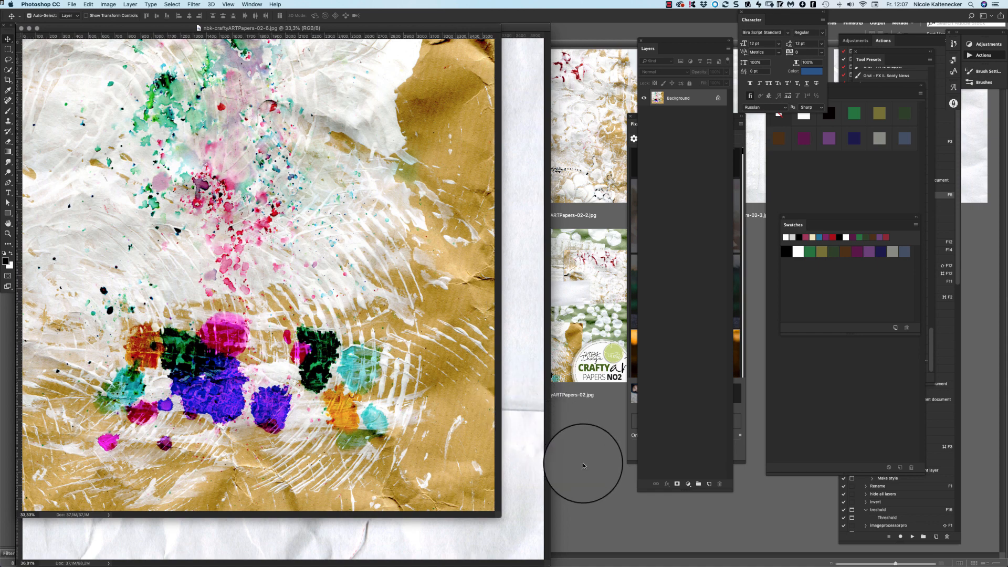
# - Open the ticket frame nbk-craftyARTSnippetsNo06-4.png from the nbk-craftyARTSnippetsNo06 folder in Bridge for viewing, and close it
pyautogui.click(581, 462)
pyautogui.click(69, 97)
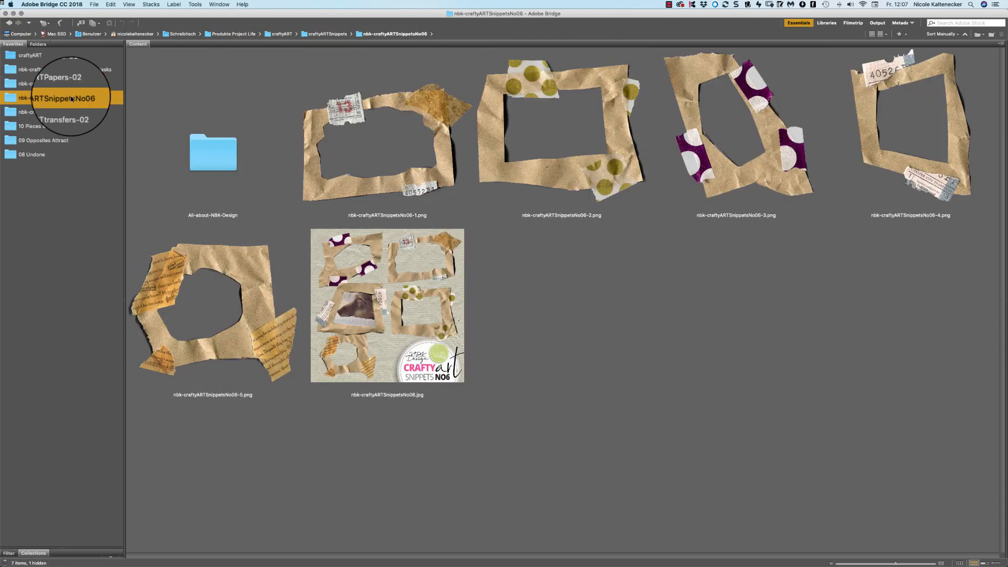
pyautogui.doubleClick(934, 115)
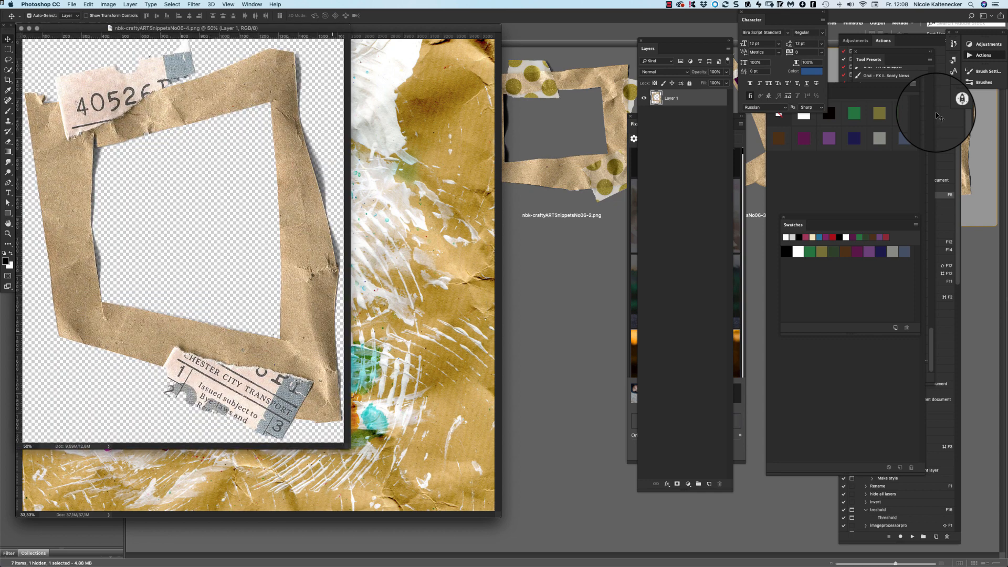
pyautogui.press('super+w')
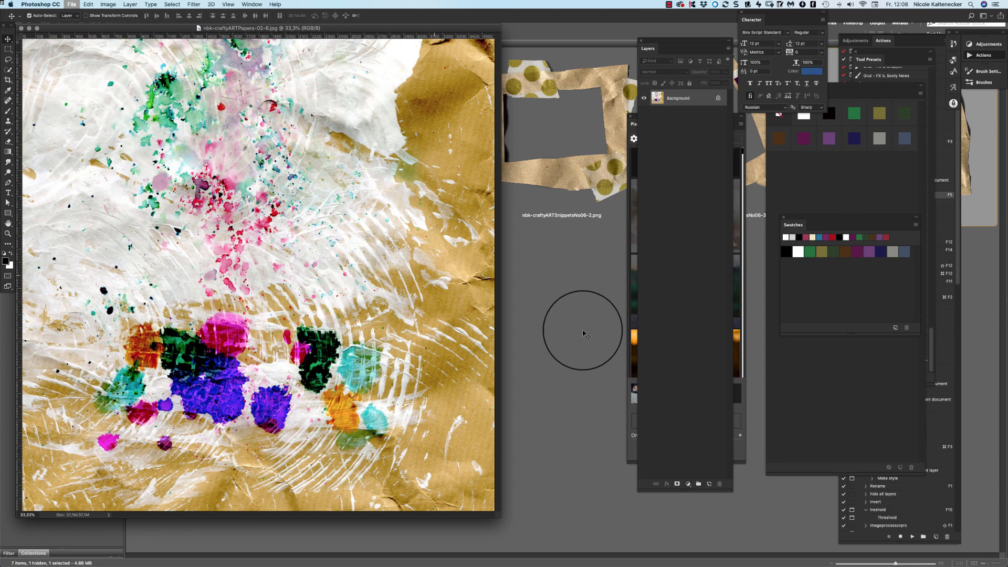
# - Open nbk-craftyARTSnippetsNo06-1.png from Bridge, place its ticket frame on the paint-splattered paper as a layer, and close the snippet file
pyautogui.click(580, 330)
pyautogui.click(576, 96)
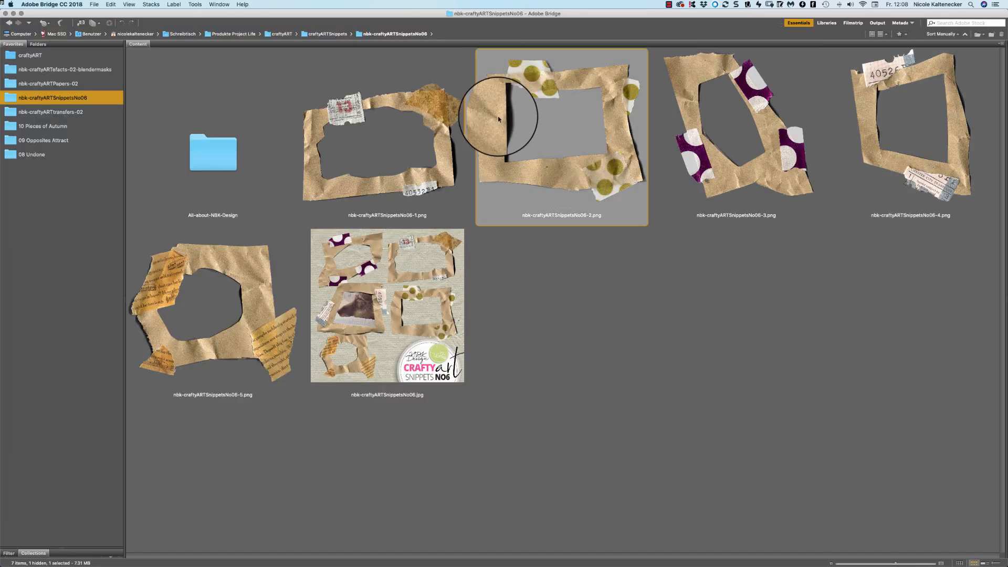
pyautogui.press('super+Tab')
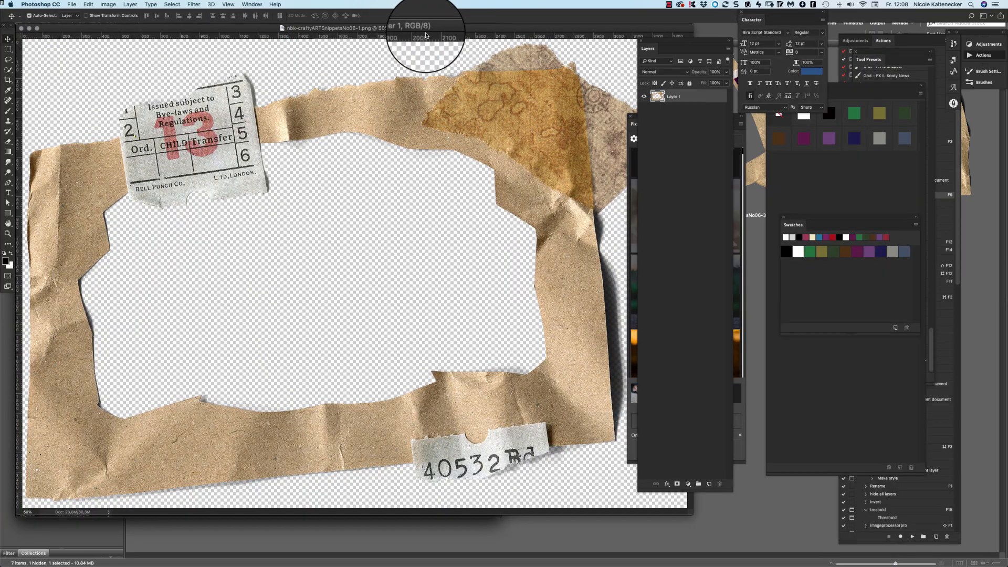
pyautogui.moveTo(426, 36); pyautogui.dragTo(439, 175)
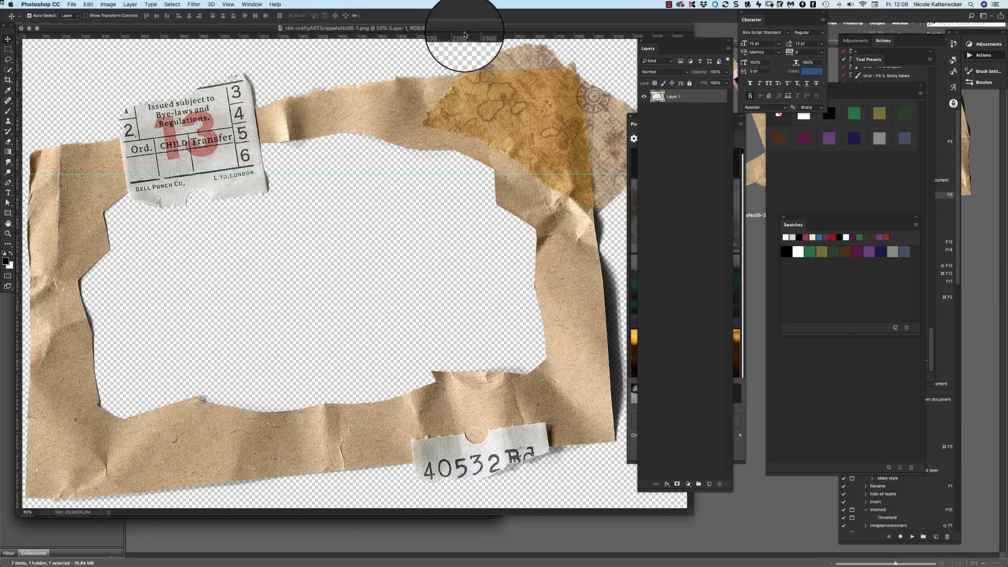
pyautogui.moveTo(465, 28); pyautogui.dragTo(465, 209)
pyautogui.click(421, 128)
pyautogui.moveTo(422, 129); pyautogui.dragTo(398, 194)
pyautogui.click(546, 338)
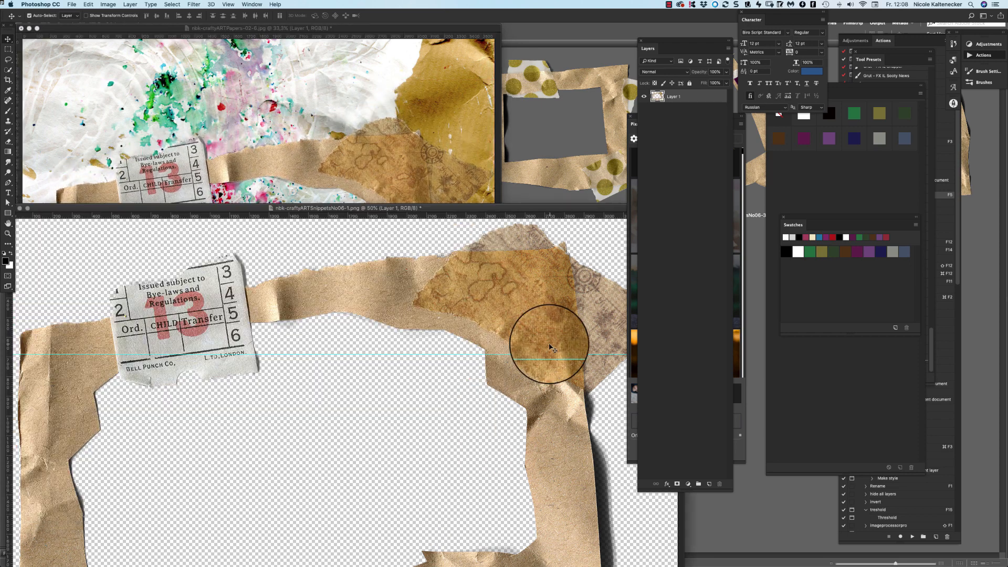
pyautogui.press('super+w')
pyautogui.click(476, 183)
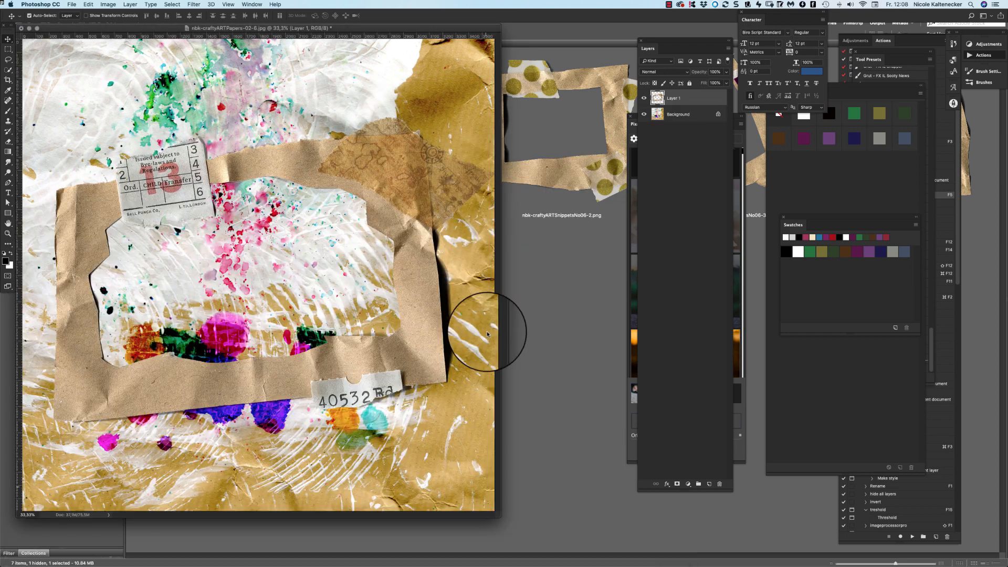
# - Enlarge the document window and scale the ticket frame to about 83% on the paper
pyautogui.moveTo(495, 522); pyautogui.dragTo(650, 563)
pyautogui.moveTo(488, 177)
pyautogui.mouseDown()
pyautogui.moveTo(496, 168)
pyautogui.moveTo(495, 180)
pyautogui.mouseUp()
pyautogui.press('super+t')
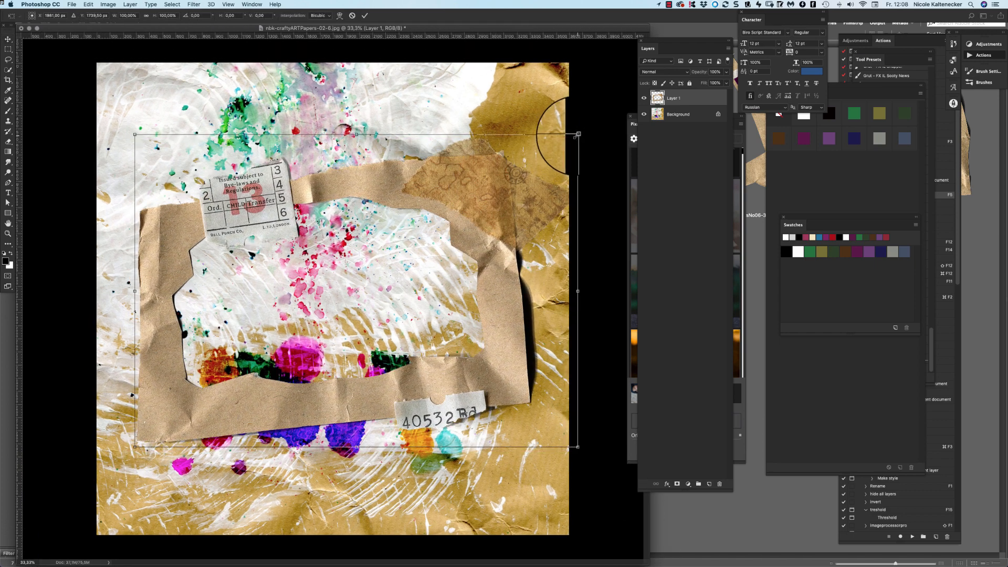
pyautogui.moveTo(568, 85); pyautogui.dragTo(526, 150)
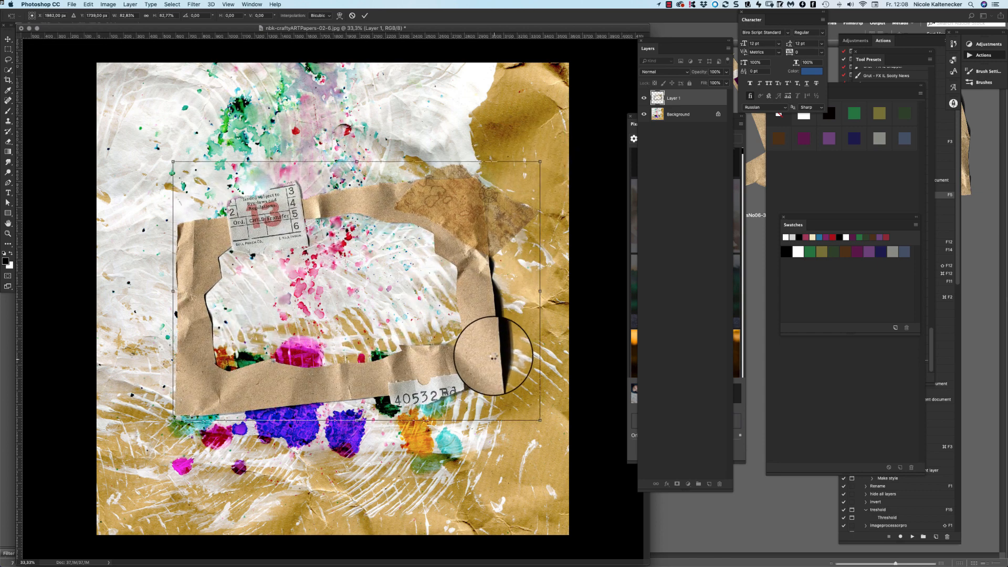
pyautogui.press('Return')
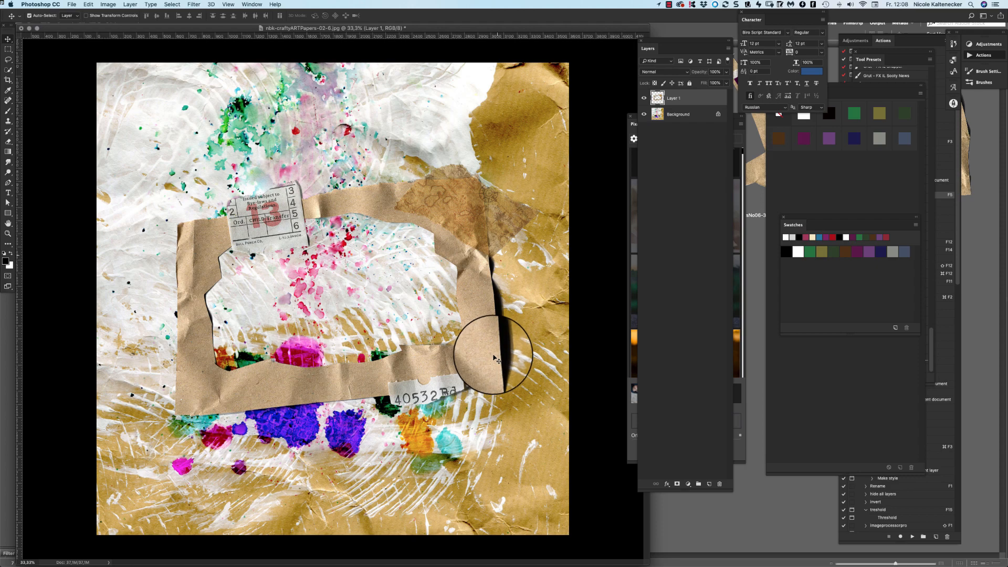
# - Examine the frame's translucent map-patterned tape, torn edges and shadows up close, and reposition the frame over the paint blots
pyautogui.moveTo(474, 227); pyautogui.dragTo(505, 178)
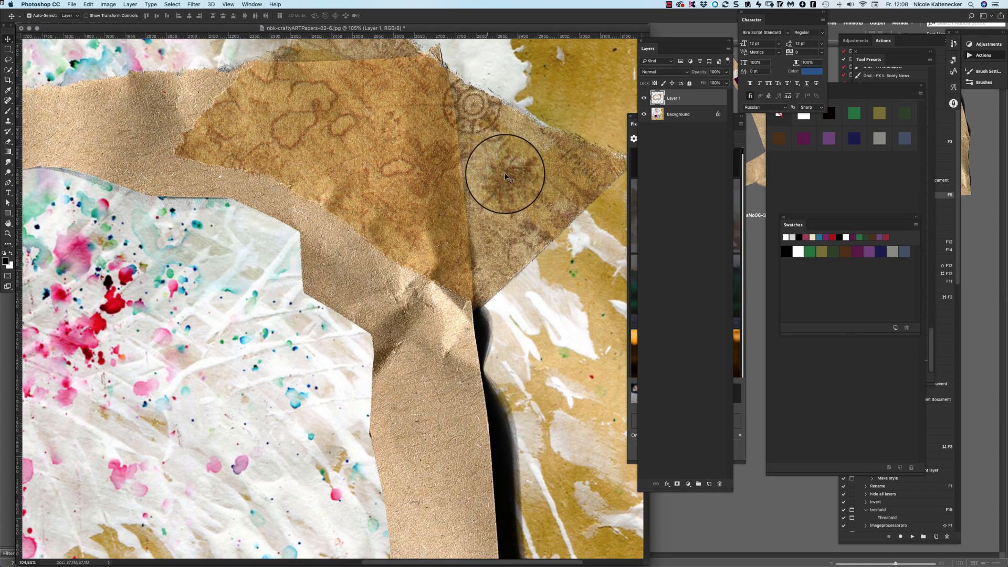
pyautogui.moveTo(534, 150); pyautogui.dragTo(553, 237)
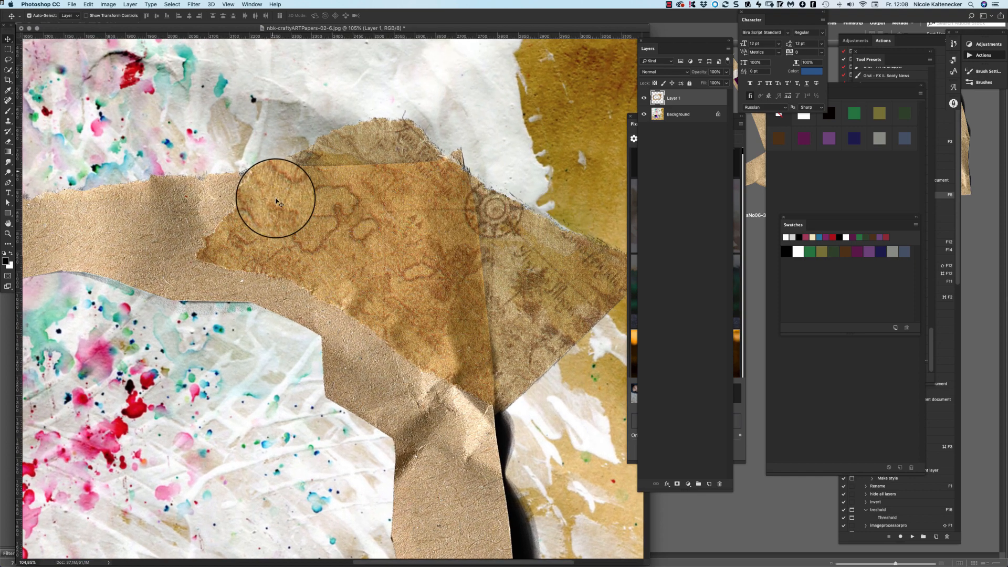
pyautogui.moveTo(275, 192); pyautogui.dragTo(457, 196)
pyautogui.moveTo(156, 256); pyautogui.dragTo(475, 228)
pyautogui.moveTo(309, 285); pyautogui.dragTo(403, 181)
pyautogui.moveTo(338, 328); pyautogui.dragTo(375, 282)
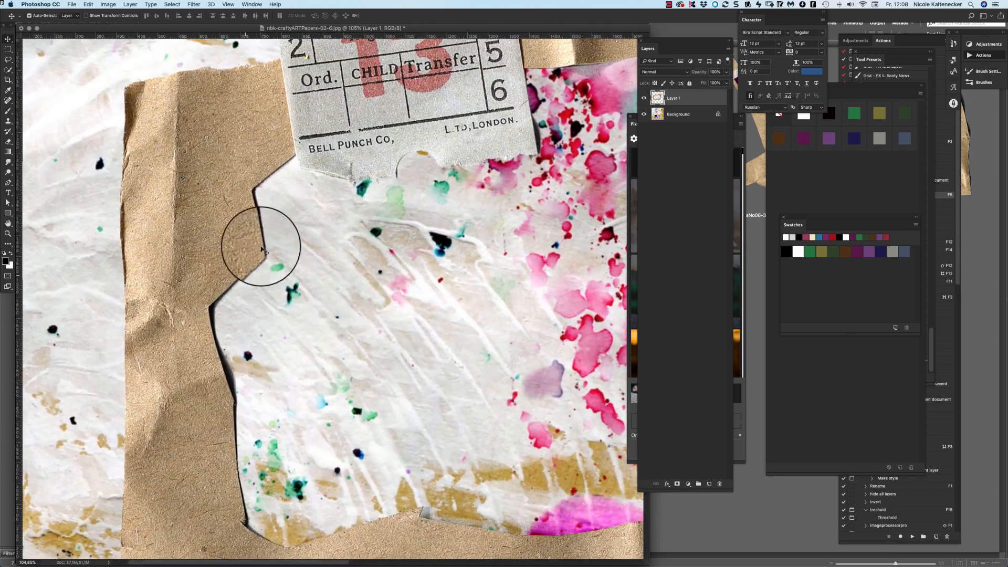
pyautogui.press('super+0')
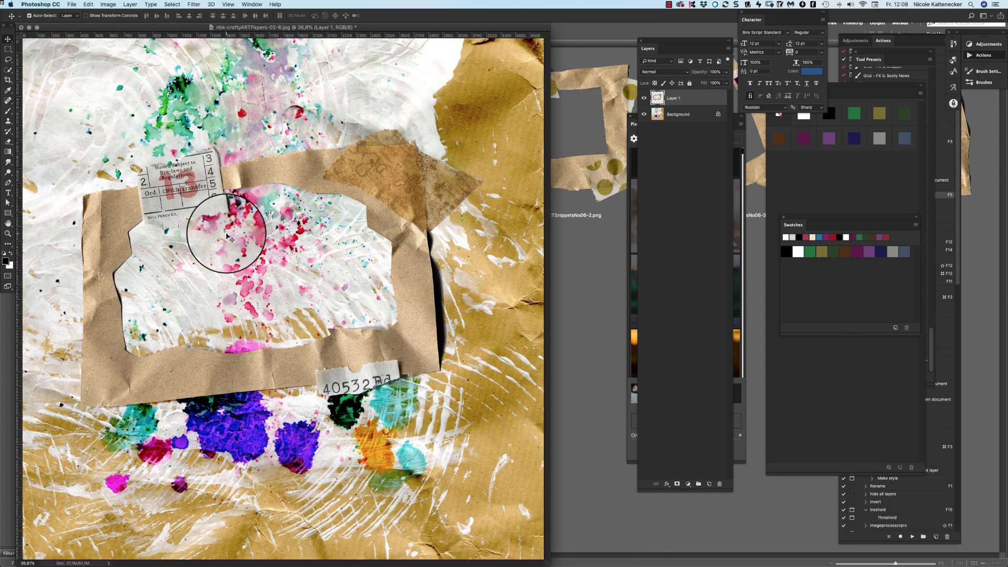
pyautogui.moveTo(426, 210); pyautogui.dragTo(440, 227)
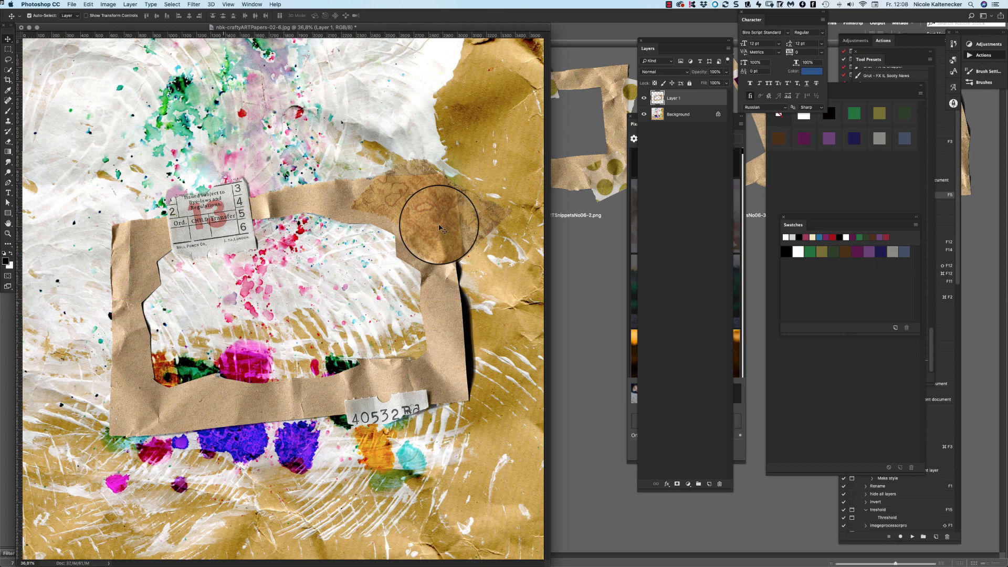
# - Search Pixabay for "craft" and add the knitting hands photo as a new layer, allowing access to the documents folder
pyautogui.click(634, 436)
pyautogui.click(692, 139)
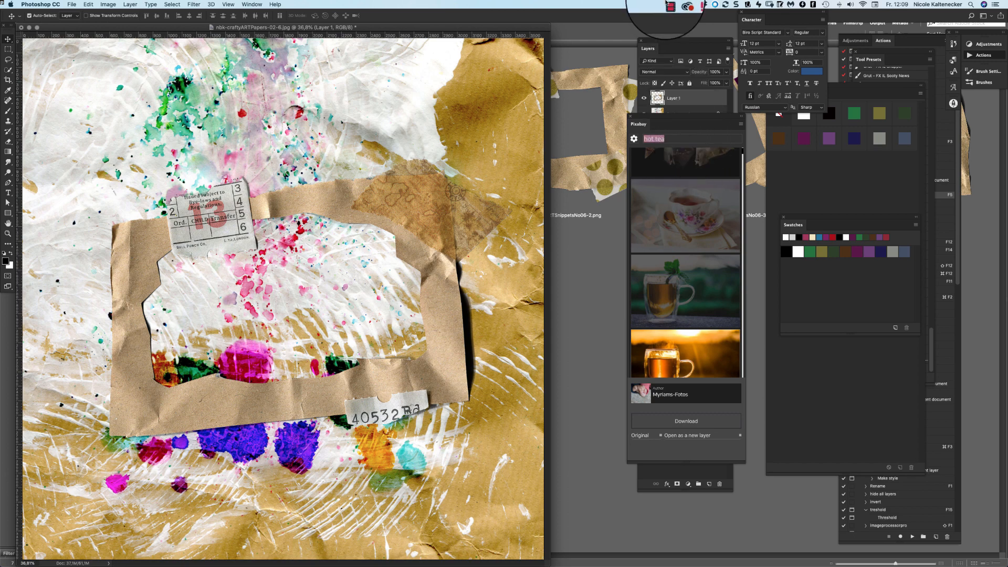
pyautogui.write('craft')
pyautogui.press('Return')
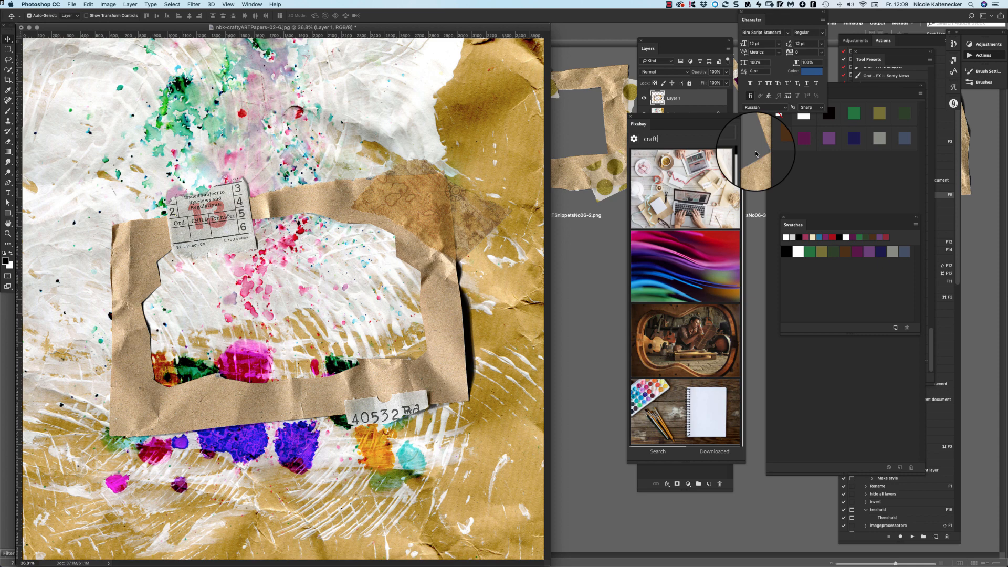
pyautogui.moveTo(743, 151); pyautogui.dragTo(743, 157)
pyautogui.click(688, 405)
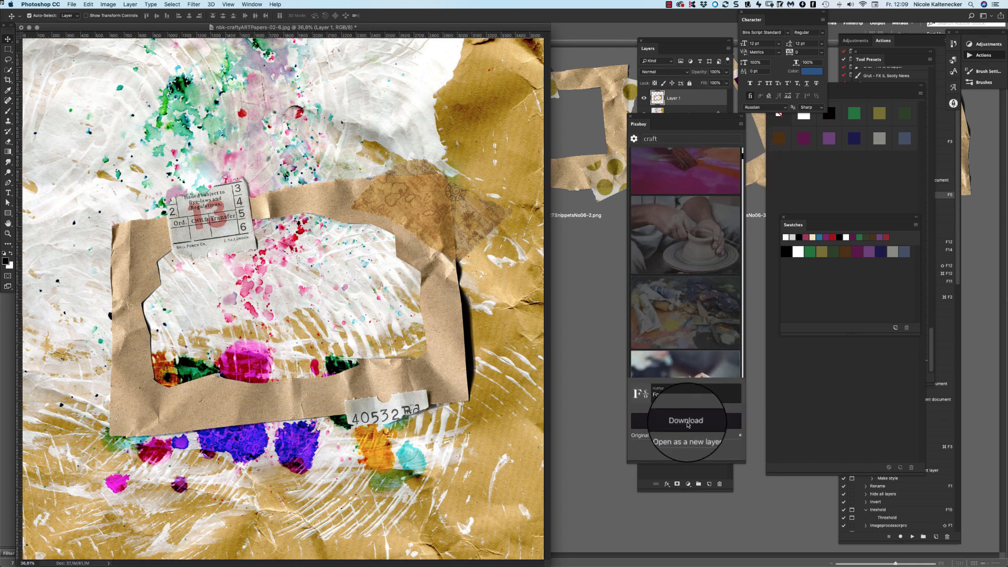
pyautogui.click(687, 421)
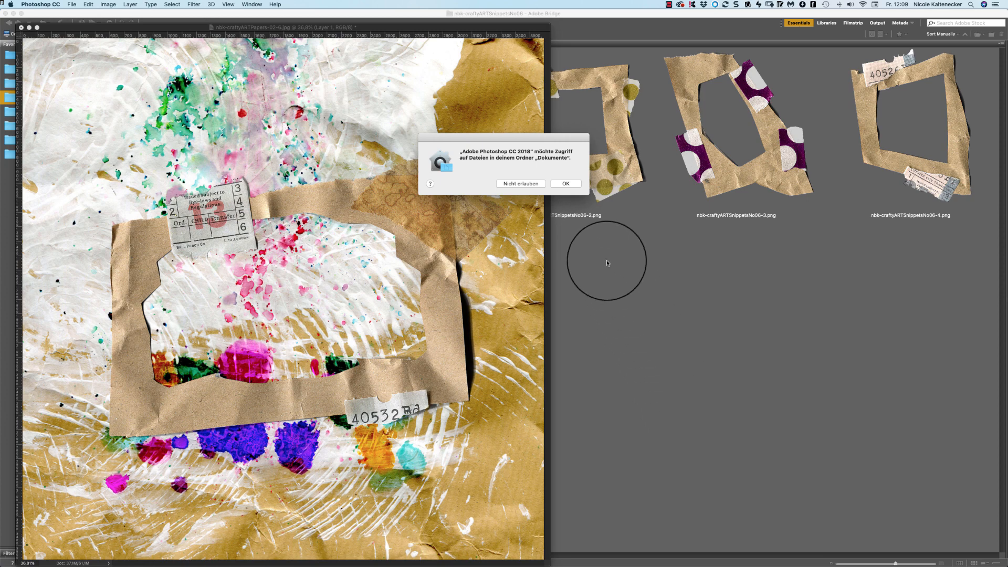
pyautogui.click(566, 183)
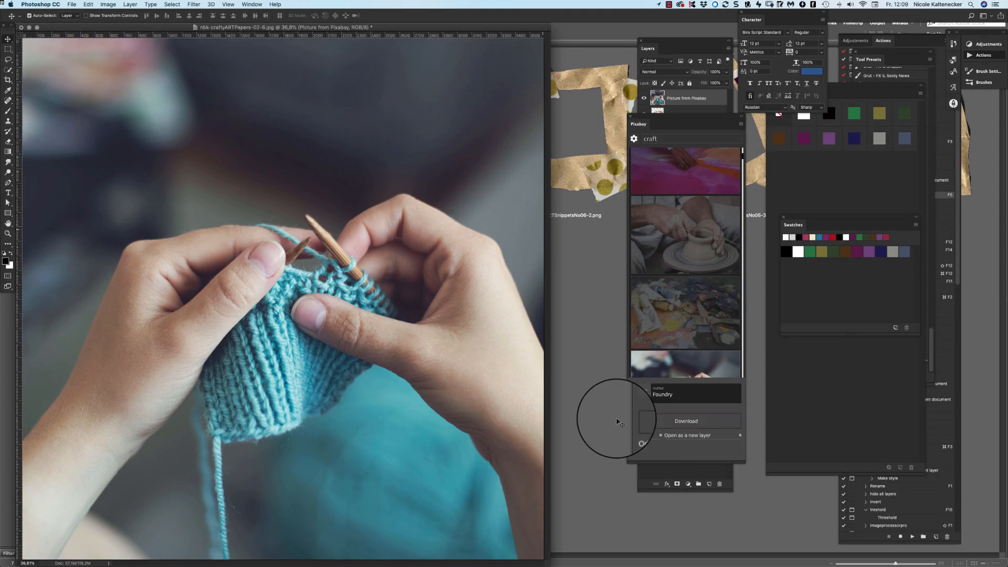
# - Copy the whole knitting photo and close nbk-craftyARTPapers-02-6.jpg without saving
pyautogui.press('super+w')
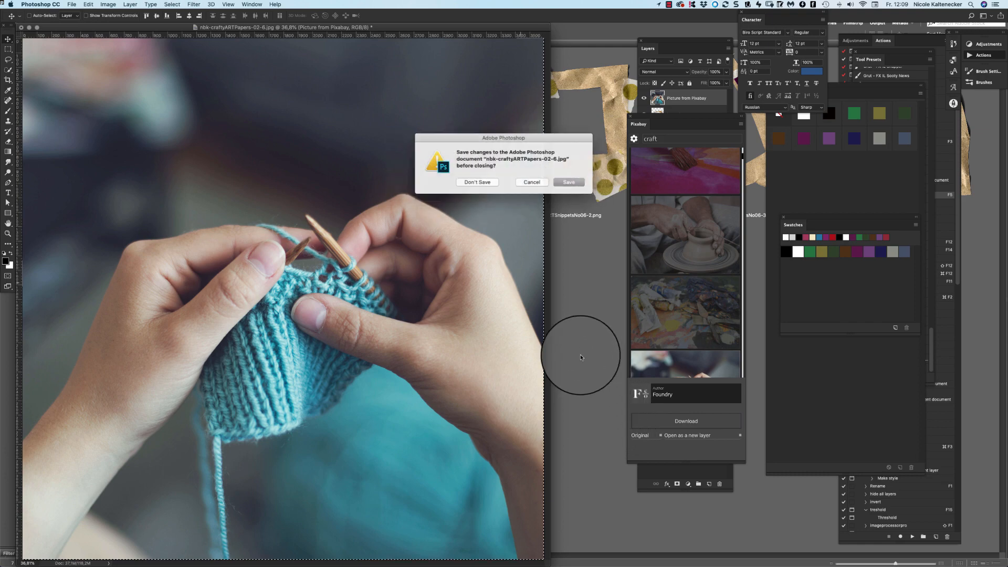
pyautogui.click(465, 244)
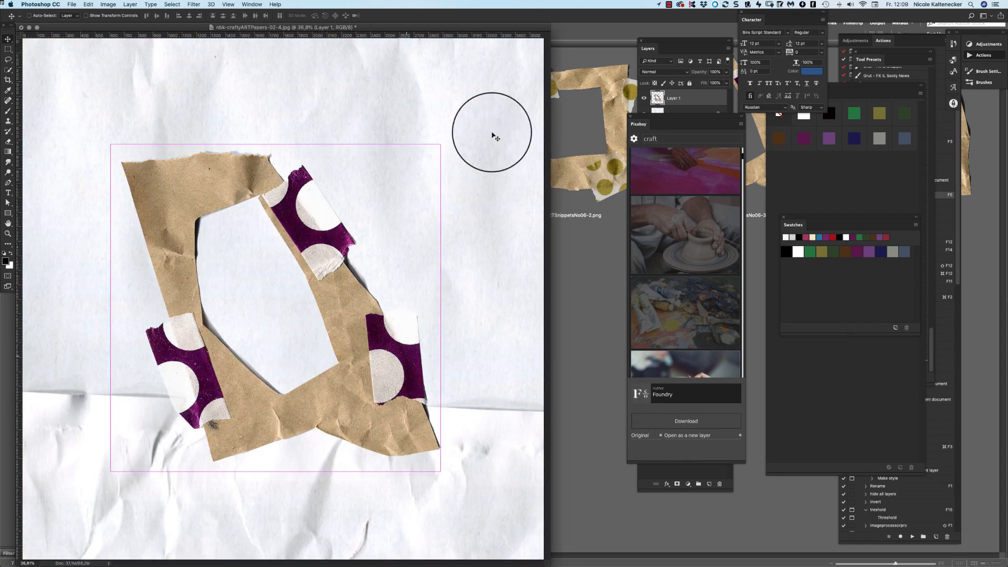
pyautogui.moveTo(495, 27); pyautogui.dragTo(538, 293)
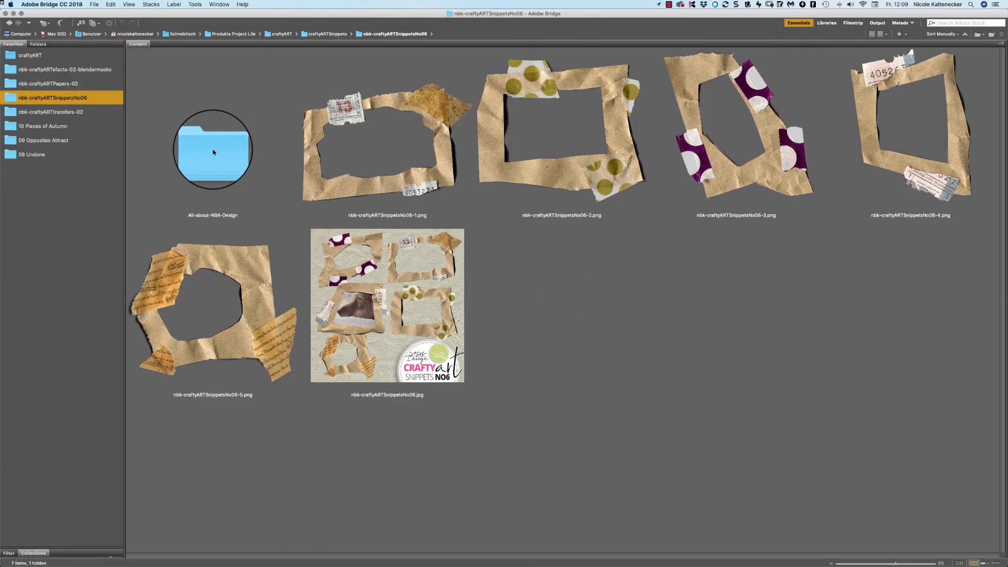
# - Reopen nbk-craftyARTPapers-02-6.jpg from Bridge and place the frame from nbk-craftyARTSnippetsNo06-1.png on it as a layer
pyautogui.click(68, 88)
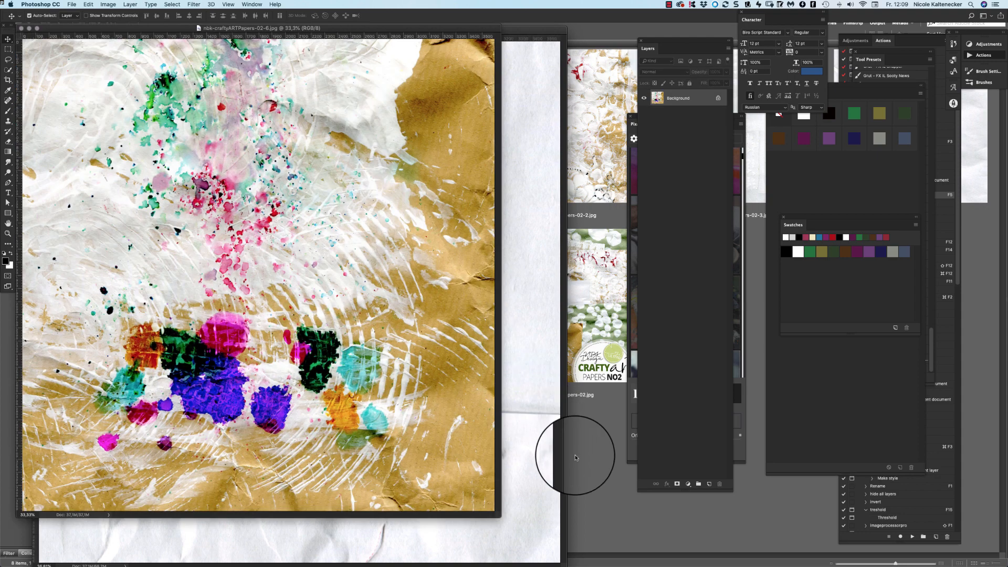
pyautogui.click(583, 468)
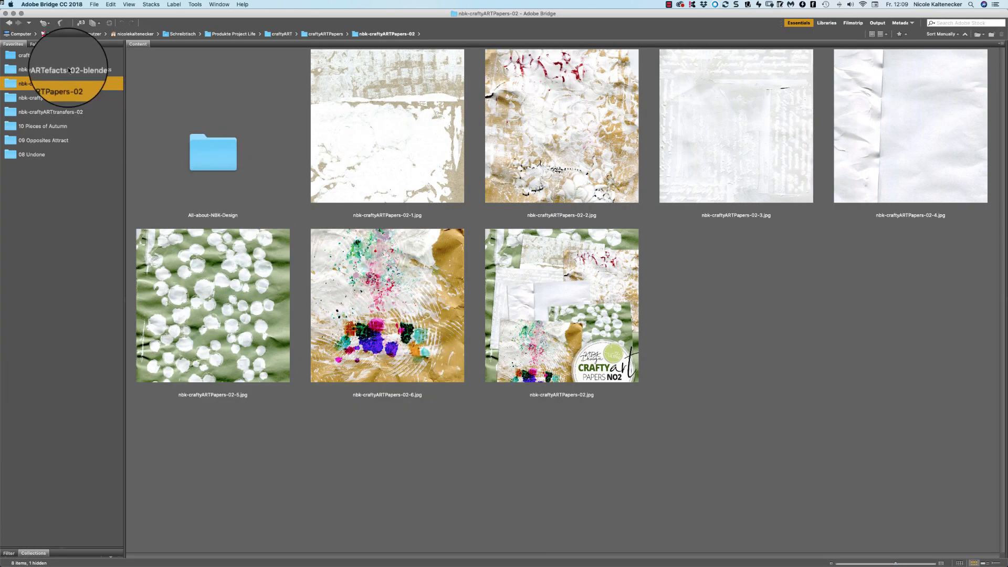
pyautogui.click(68, 70)
pyautogui.click(74, 100)
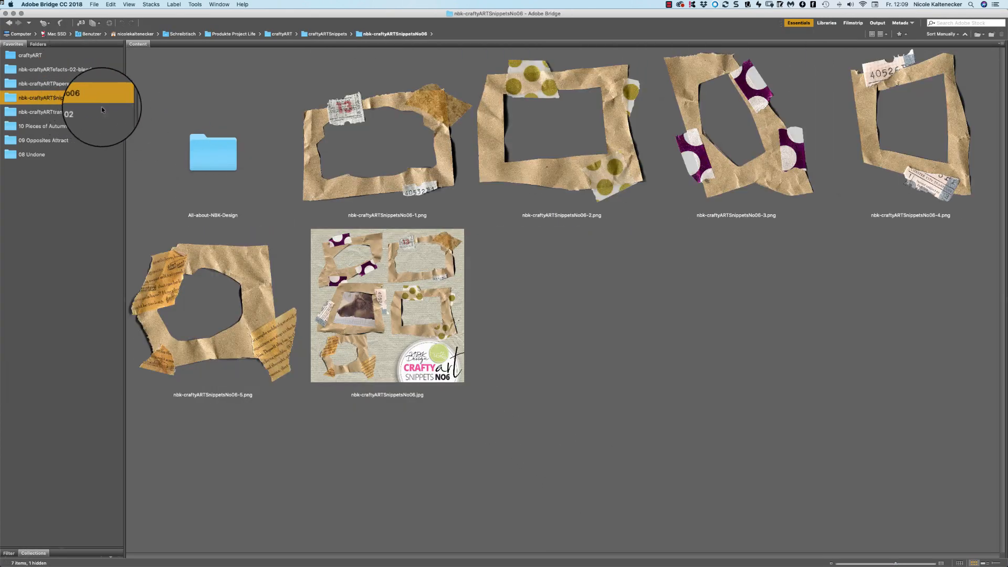
pyautogui.doubleClick(429, 166)
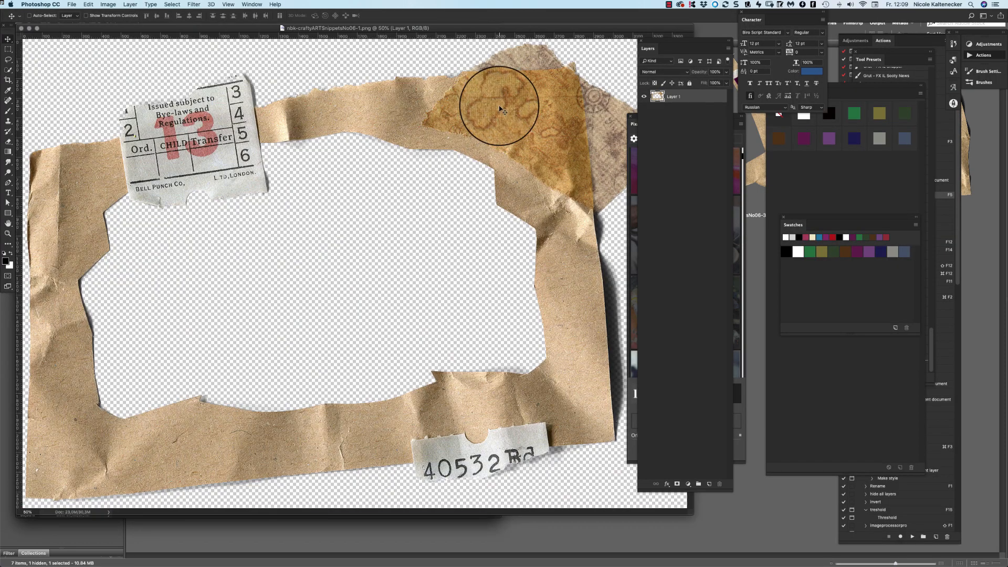
pyautogui.moveTo(501, 110); pyautogui.dragTo(420, 326)
# - Scale the newly placed ticket frame down as an ordinary pixel layer
pyautogui.press('super+t')
pyautogui.moveTo(494, 98); pyautogui.dragTo(428, 135)
pyautogui.press('Return')
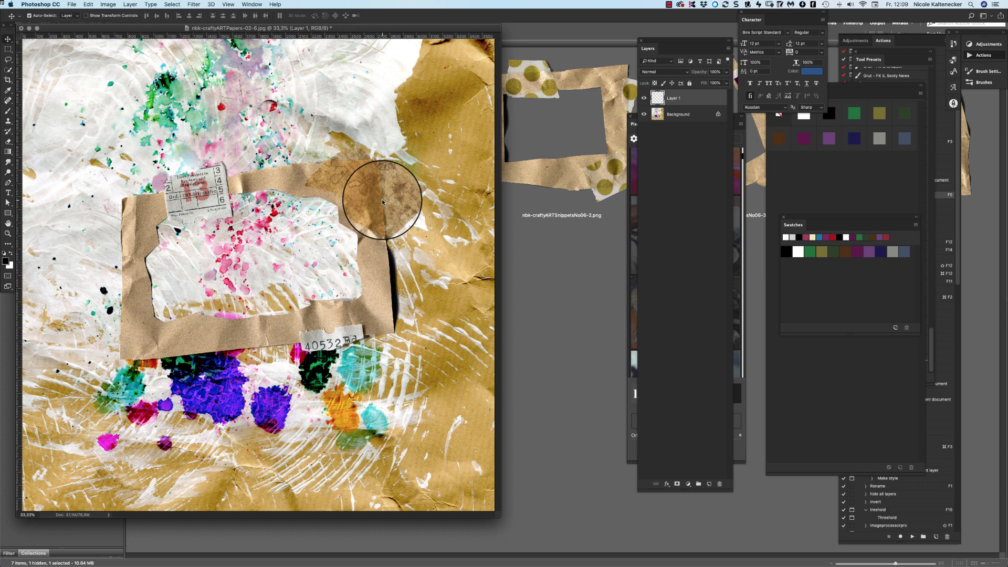
# - Paste the copied knitting photo as a new layer, and undo both the paste and the frame's scaling
pyautogui.press('super+v')
pyautogui.moveTo(499, 516); pyautogui.dragTo(634, 566)
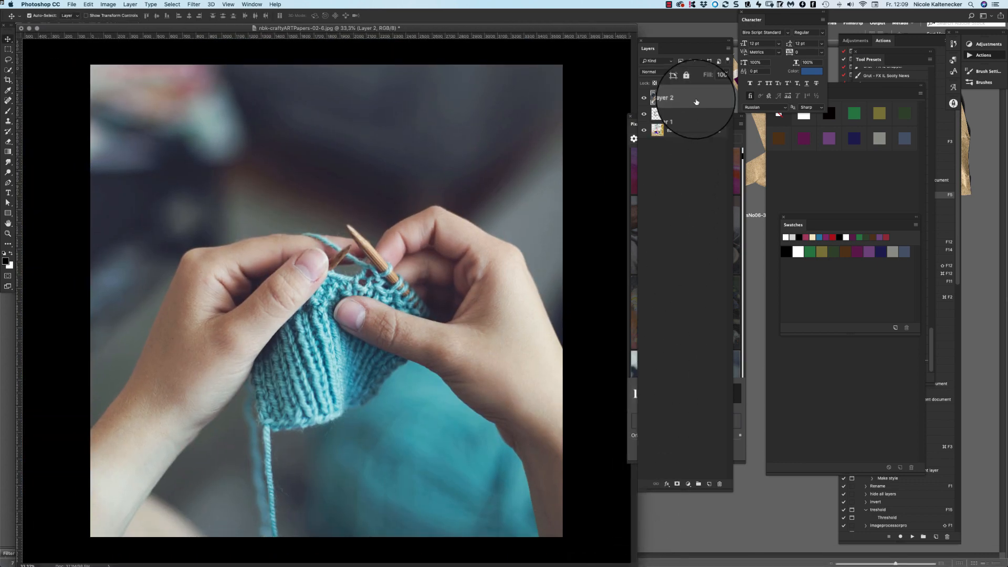
pyautogui.rightClick(694, 130)
pyautogui.click(647, 88)
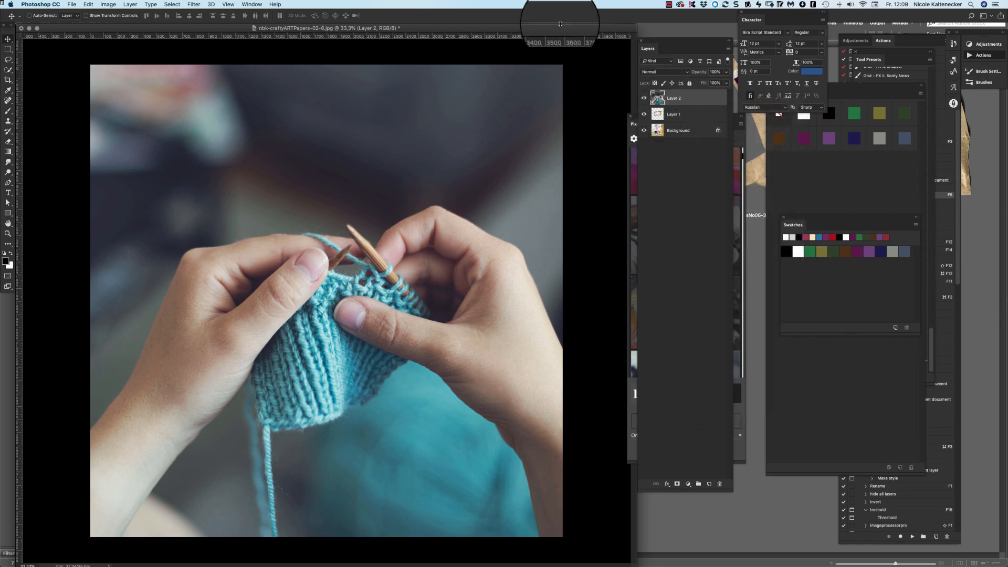
pyautogui.press('super+z')
pyautogui.press('super+z')
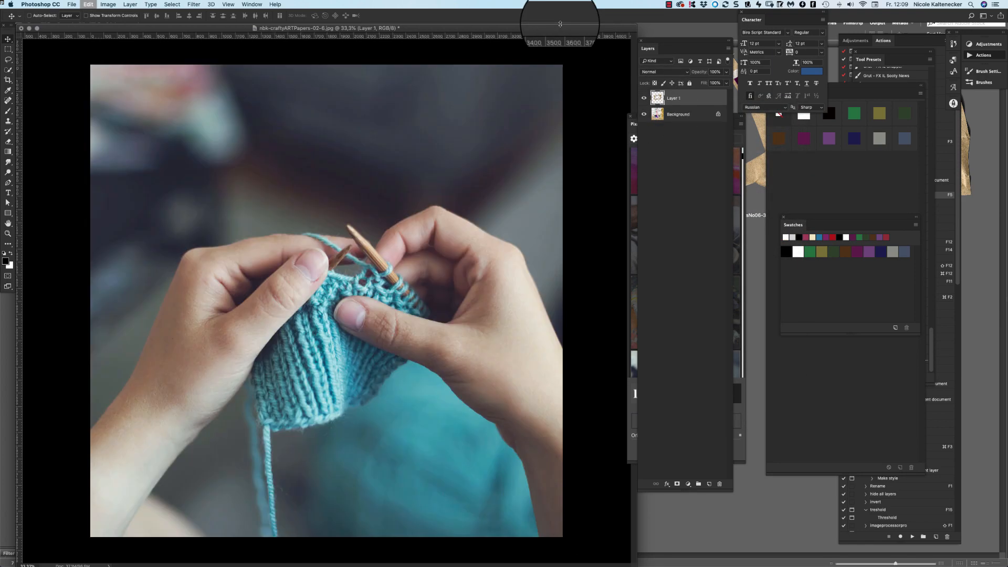
pyautogui.press('super+z')
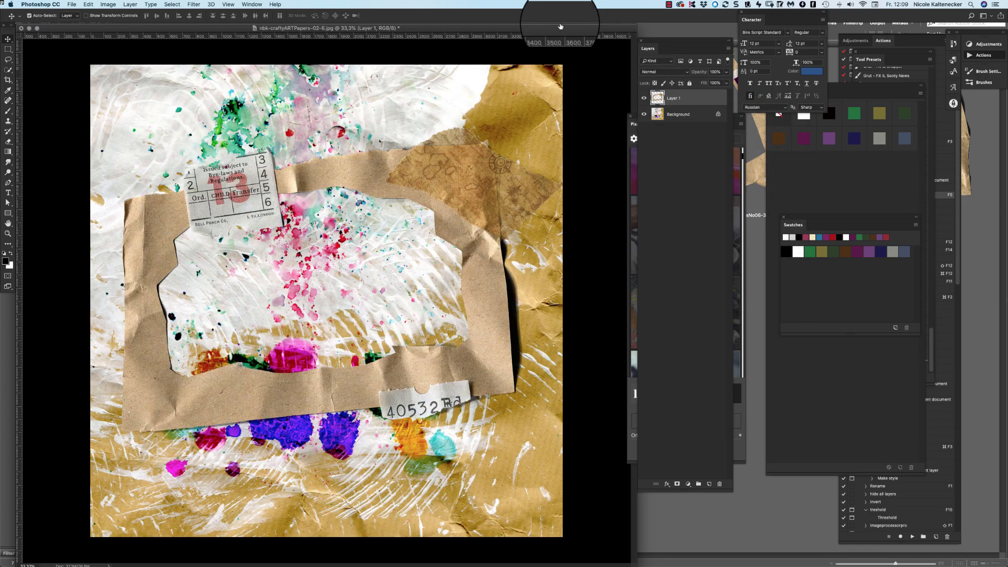
# - Convert the ticket frame's layer to a smart object and scale it to about 82%
pyautogui.rightClick(679, 100)
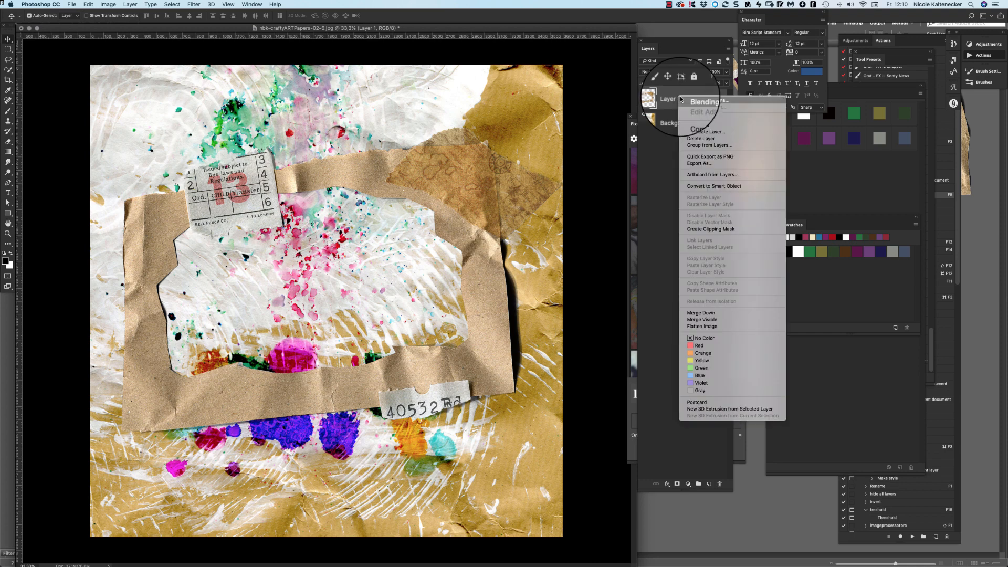
pyautogui.click(711, 187)
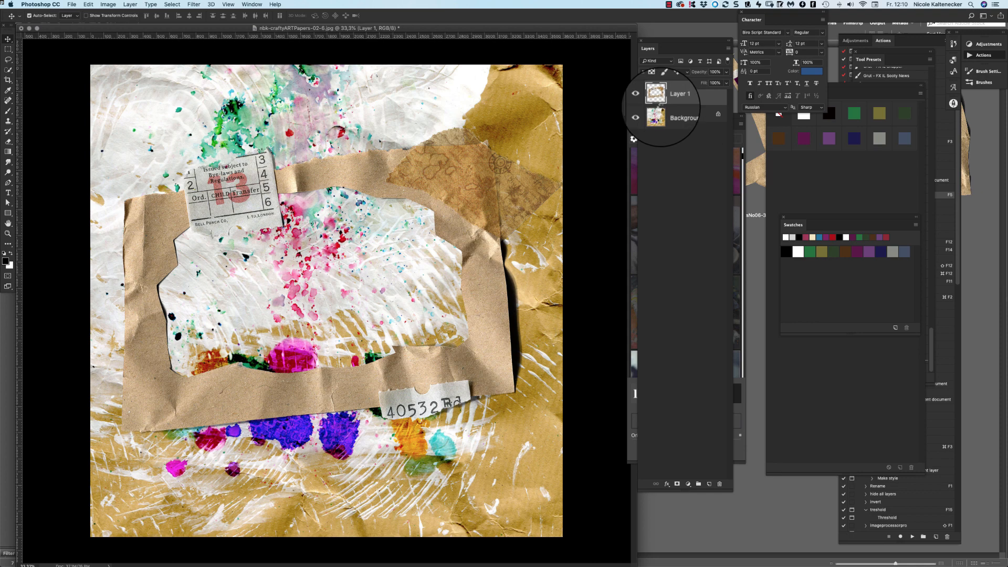
pyautogui.press('super+t')
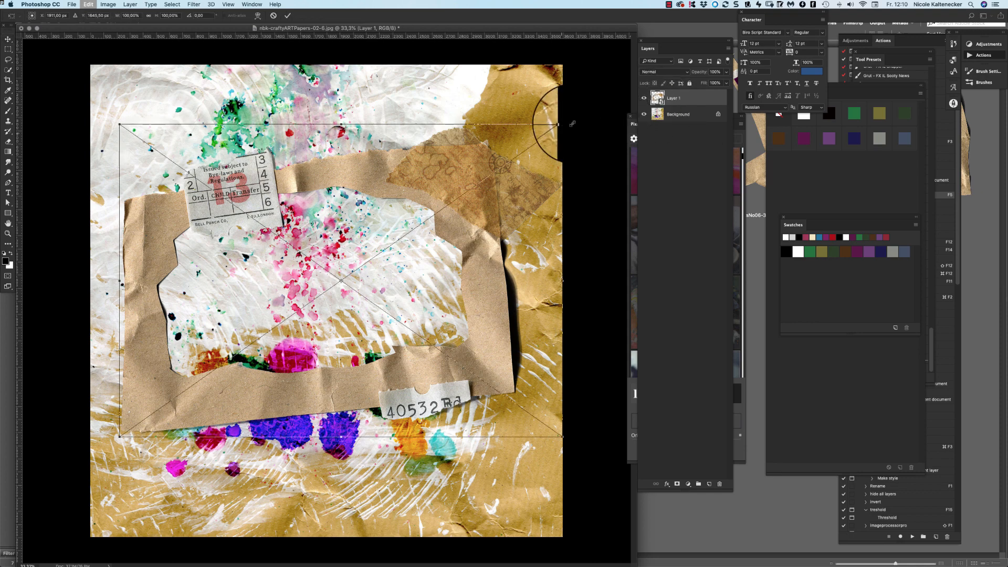
pyautogui.moveTo(541, 112); pyautogui.dragTo(512, 156)
pyautogui.moveTo(515, 152); pyautogui.dragTo(524, 143)
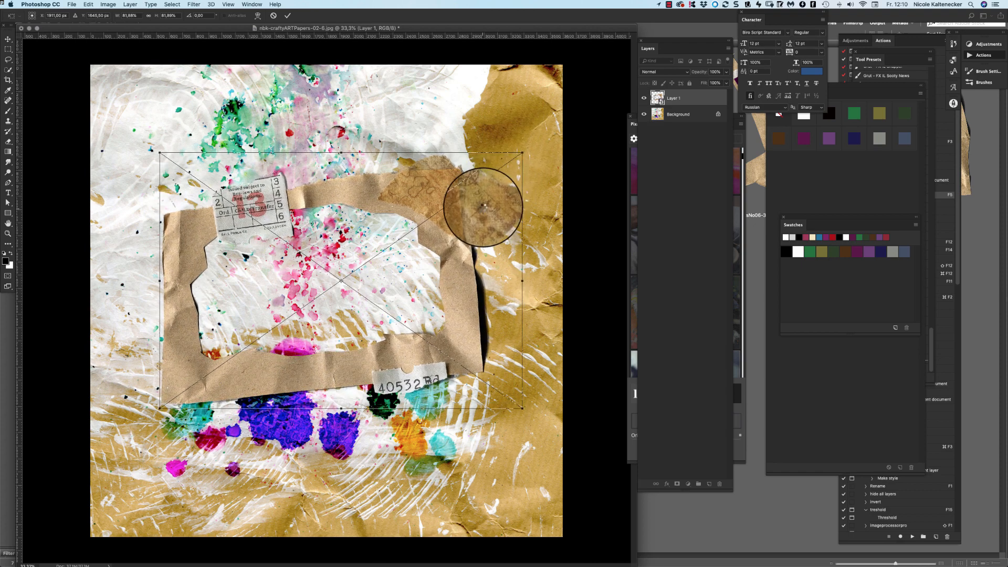
pyautogui.press('Return')
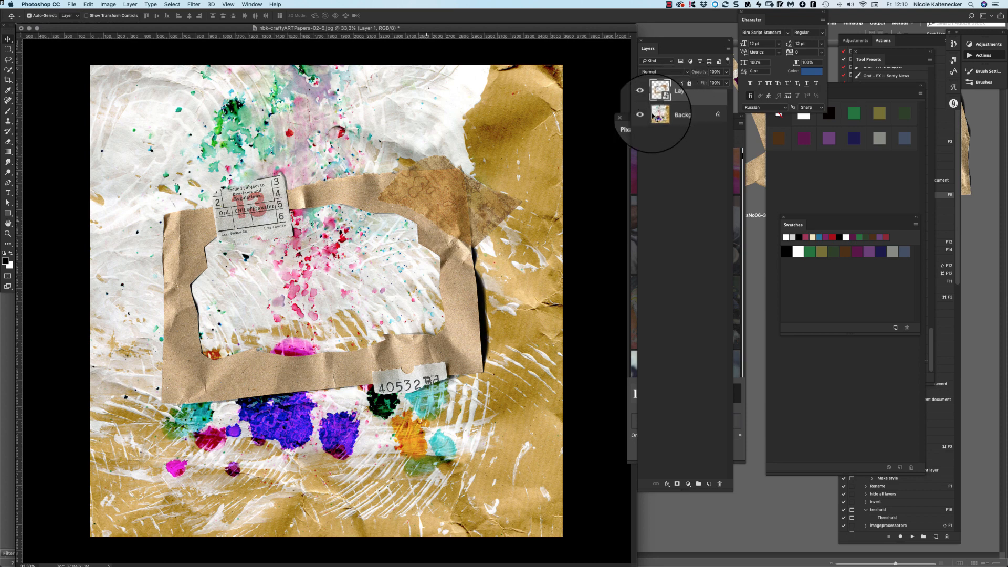
# - Move the ticket frame slightly right and down over the paint-splattered paper
pyautogui.moveTo(455, 205); pyautogui.dragTo(464, 213)
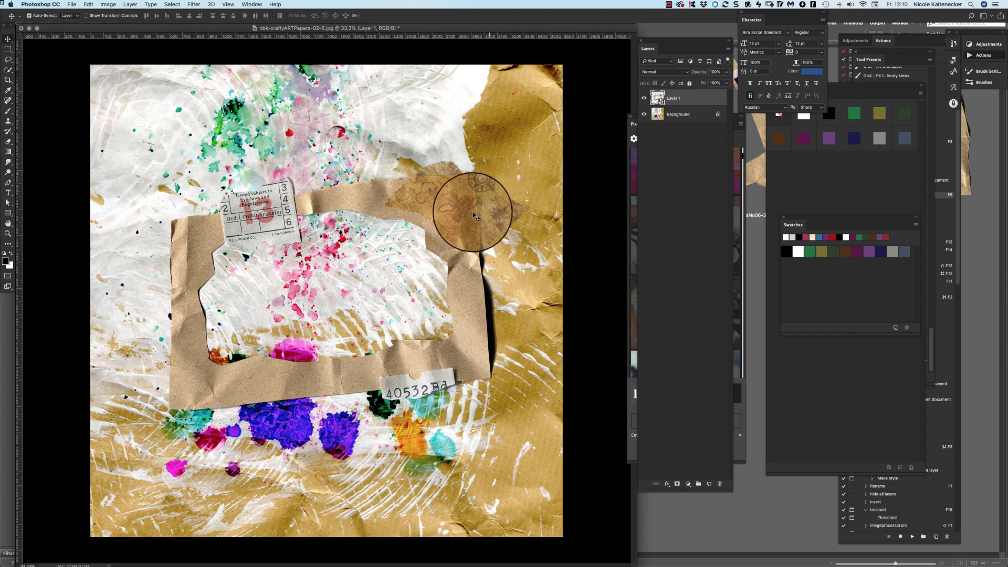
pyautogui.moveTo(473, 215); pyautogui.dragTo(468, 213)
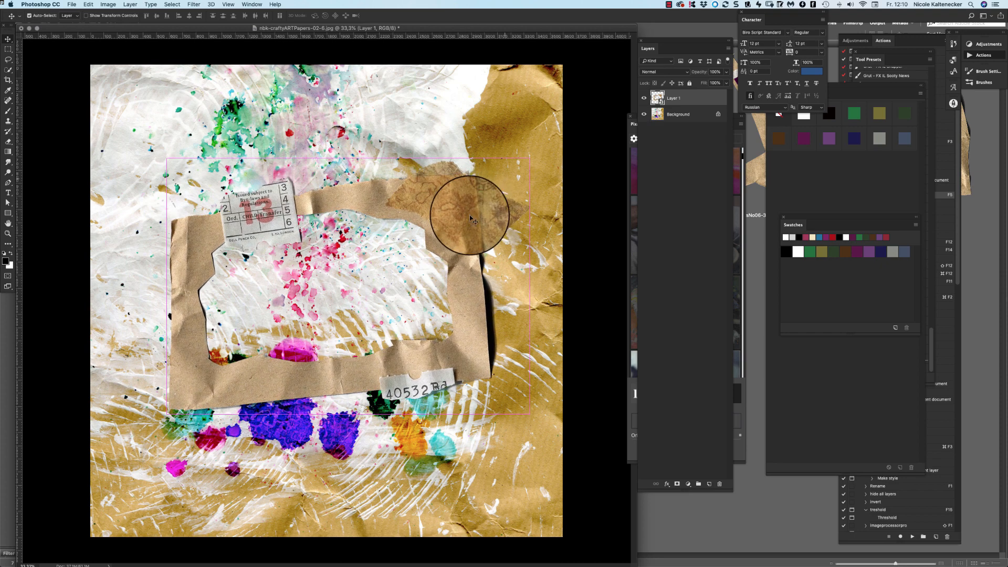
pyautogui.rightClick(699, 98)
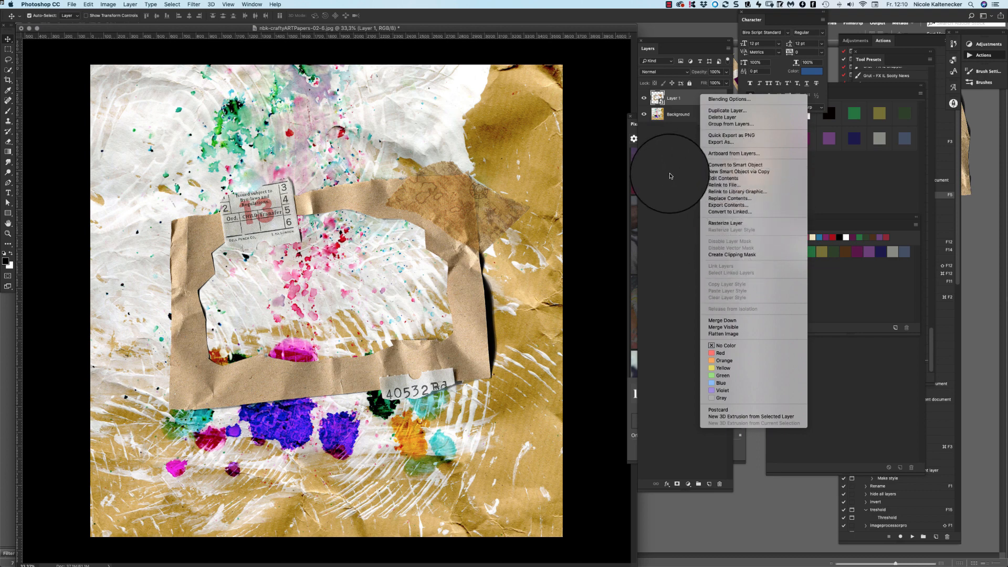
pyautogui.click(654, 179)
pyautogui.moveTo(463, 211); pyautogui.dragTo(463, 219)
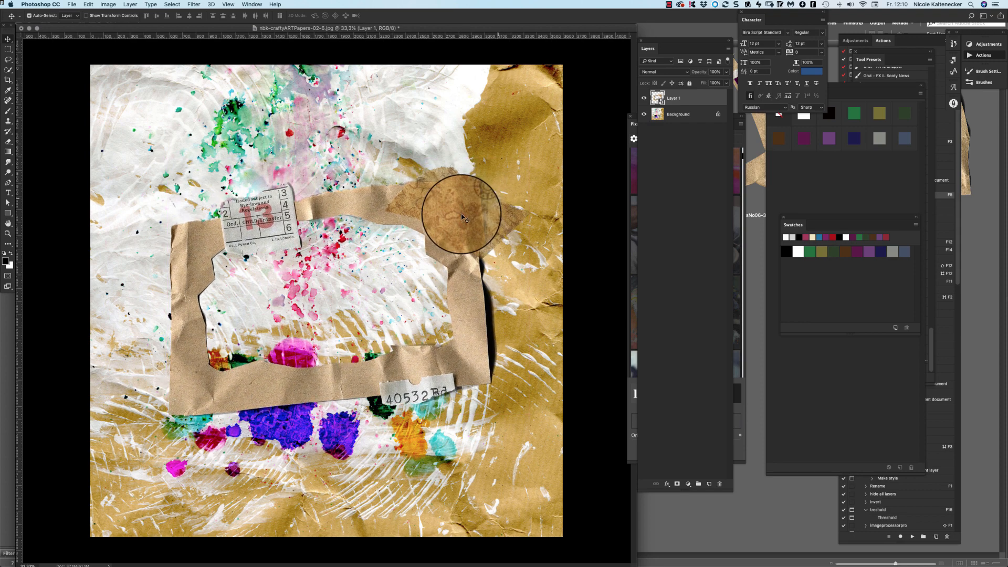
# - Warp the ticket frame by bending its middle upward and then strongly downward, and apply the distortion
pyautogui.press('super')
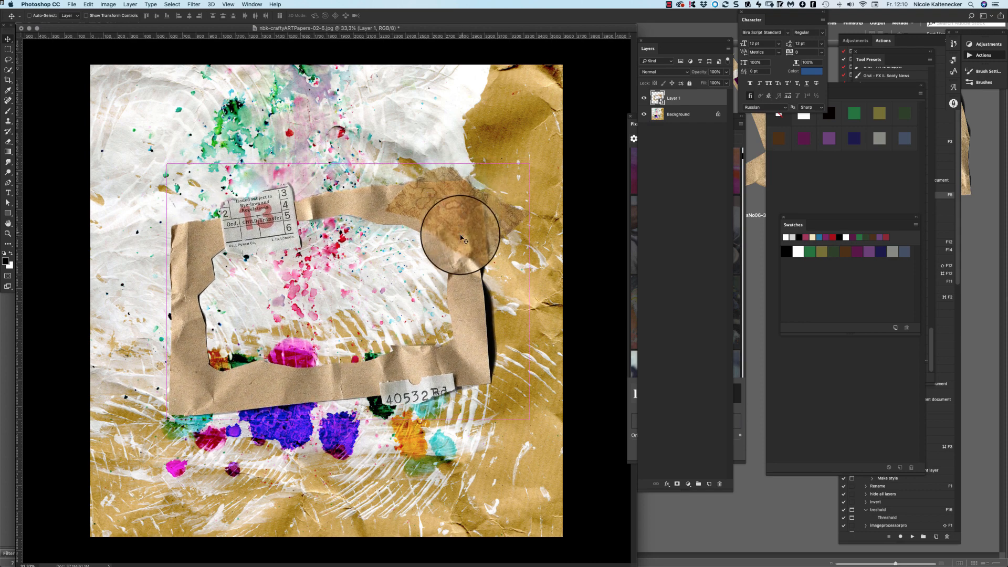
pyautogui.press('super+t')
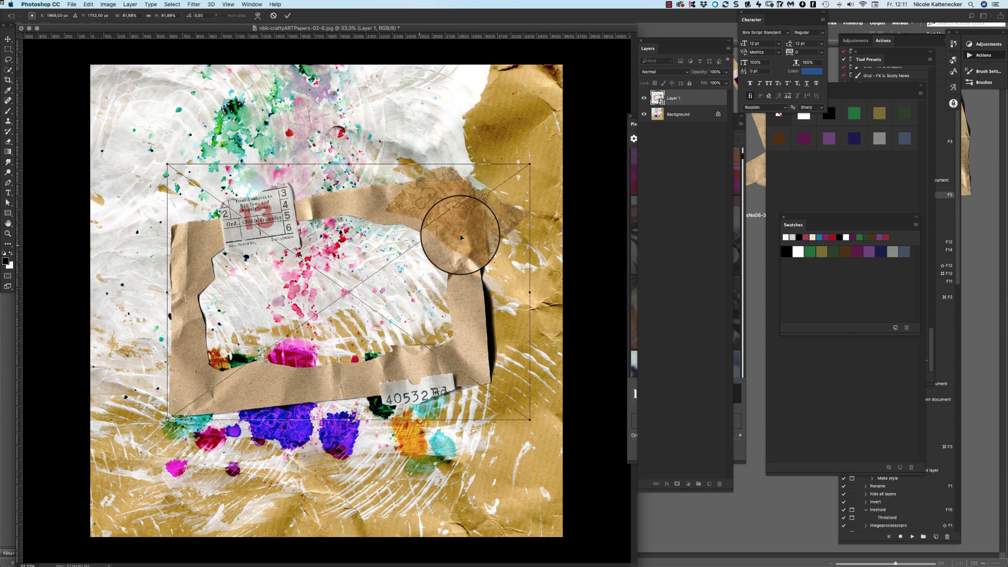
pyautogui.click(258, 15)
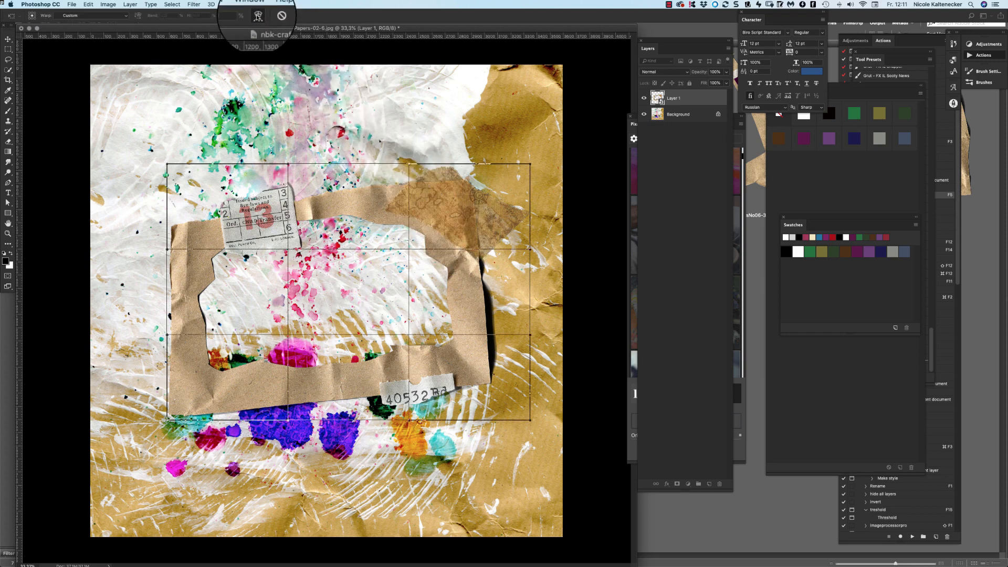
pyautogui.moveTo(344, 232); pyautogui.dragTo(352, 394)
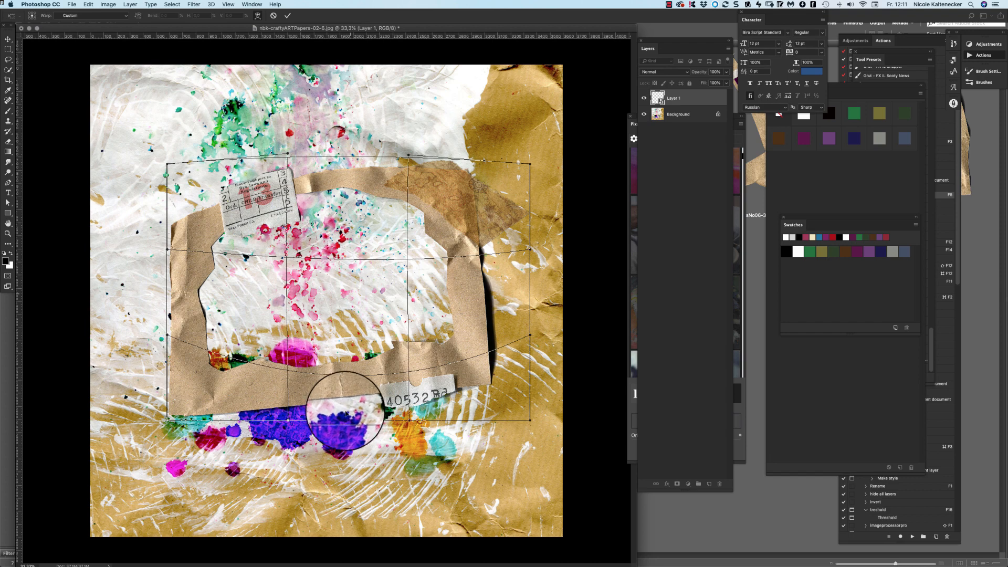
pyautogui.moveTo(302, 295); pyautogui.dragTo(406, 221)
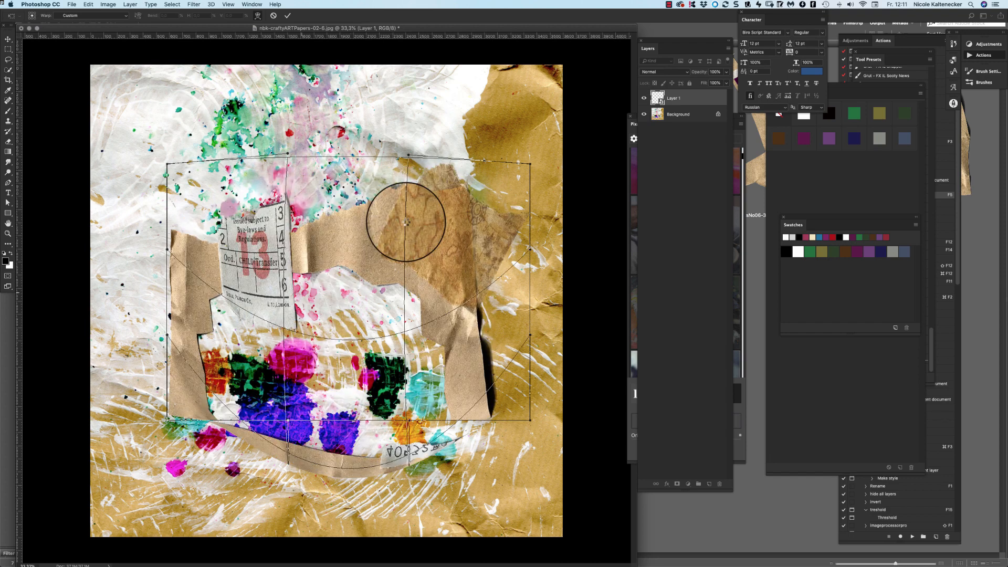
pyautogui.press('Return')
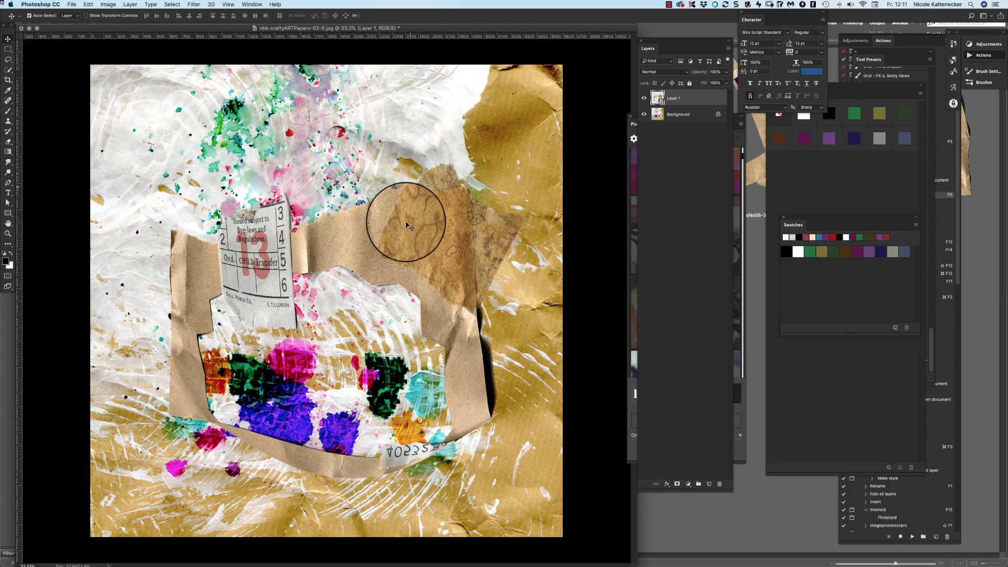
# - Reopen the ticket frame's transform in warp mode and reset the warp to None
pyautogui.moveTo(383, 315); pyautogui.dragTo(380, 313)
pyautogui.press('super+t')
pyautogui.click(253, 5)
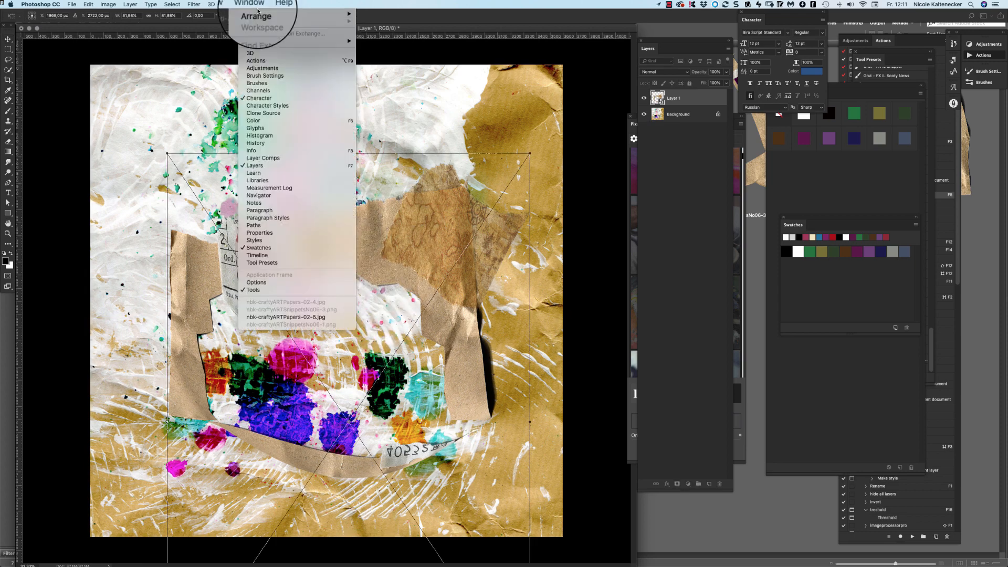
pyautogui.click(258, 11)
pyautogui.click(257, 15)
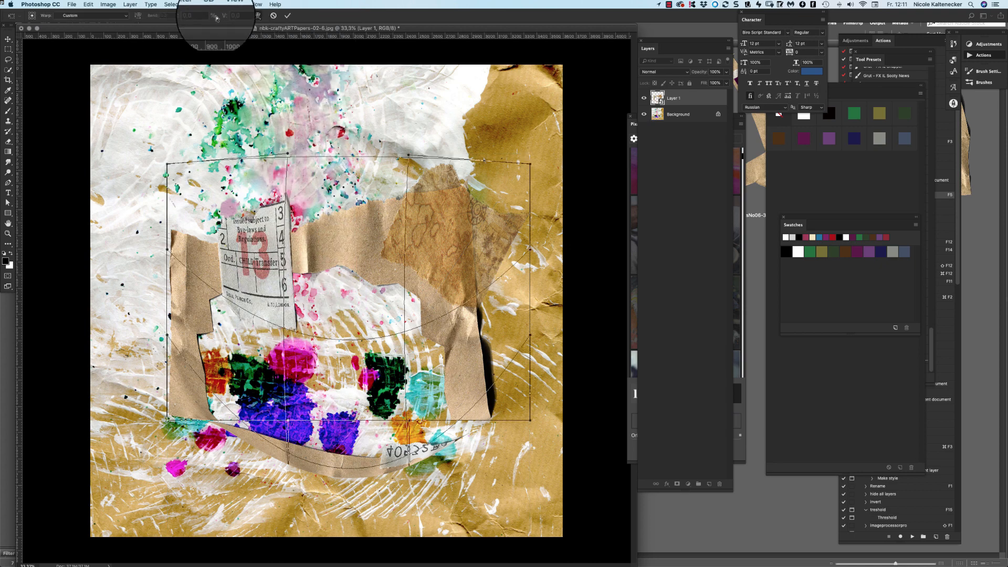
pyautogui.click(75, 19)
pyautogui.click(87, 9)
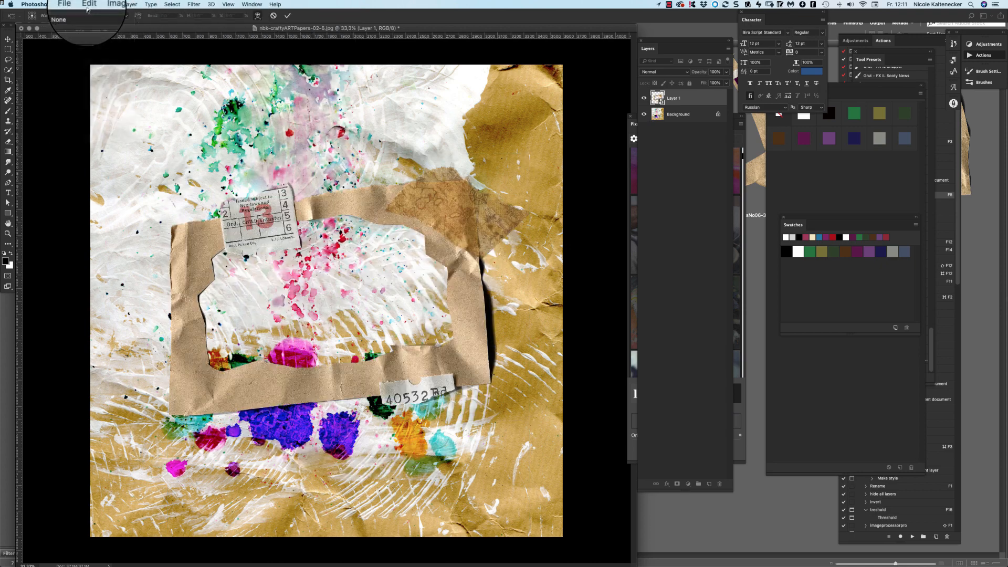
# - Reposition the ticket frame slightly higher and further right over the splattered area, and apply the transformation
pyautogui.moveTo(445, 217); pyautogui.dragTo(456, 234)
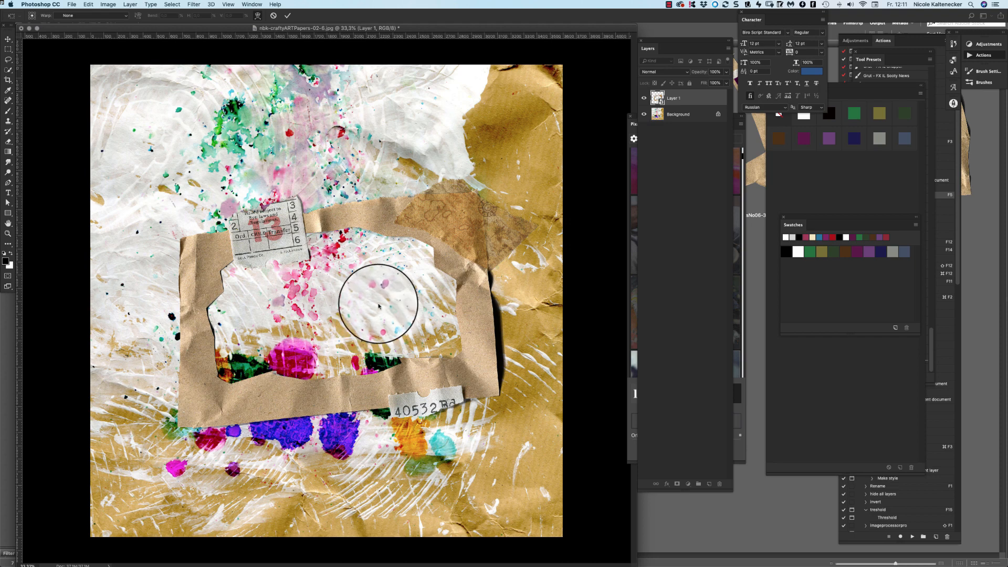
pyautogui.moveTo(443, 214)
pyautogui.mouseDown()
pyautogui.moveTo(467, 207)
pyautogui.moveTo(461, 218)
pyautogui.mouseUp()
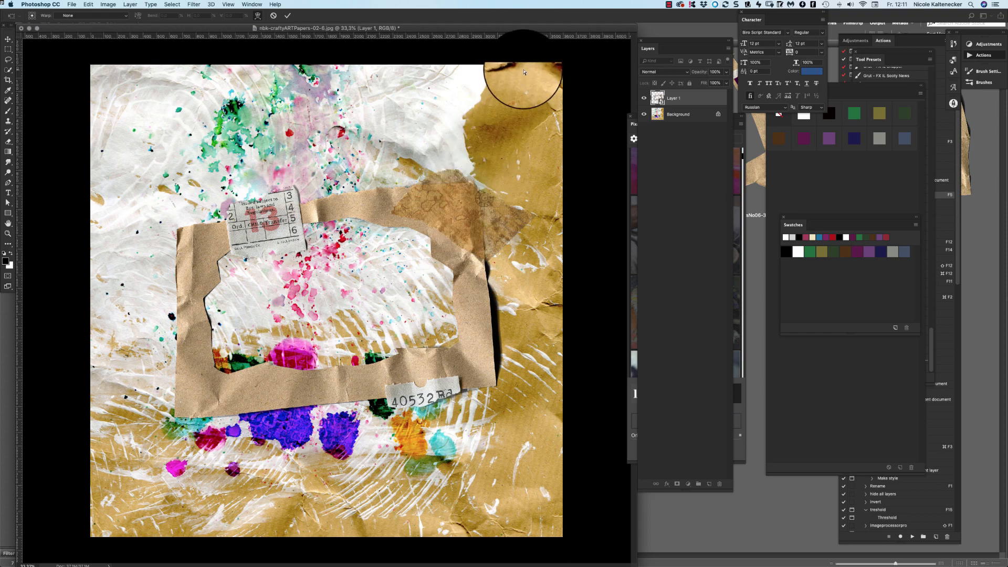
pyautogui.moveTo(466, 203); pyautogui.dragTo(472, 188)
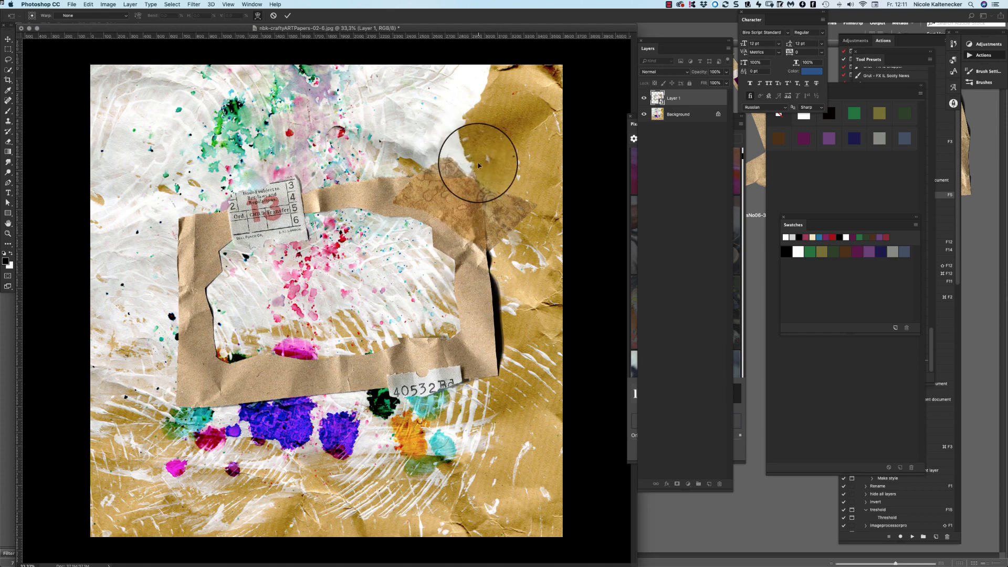
pyautogui.moveTo(463, 213); pyautogui.dragTo(464, 236)
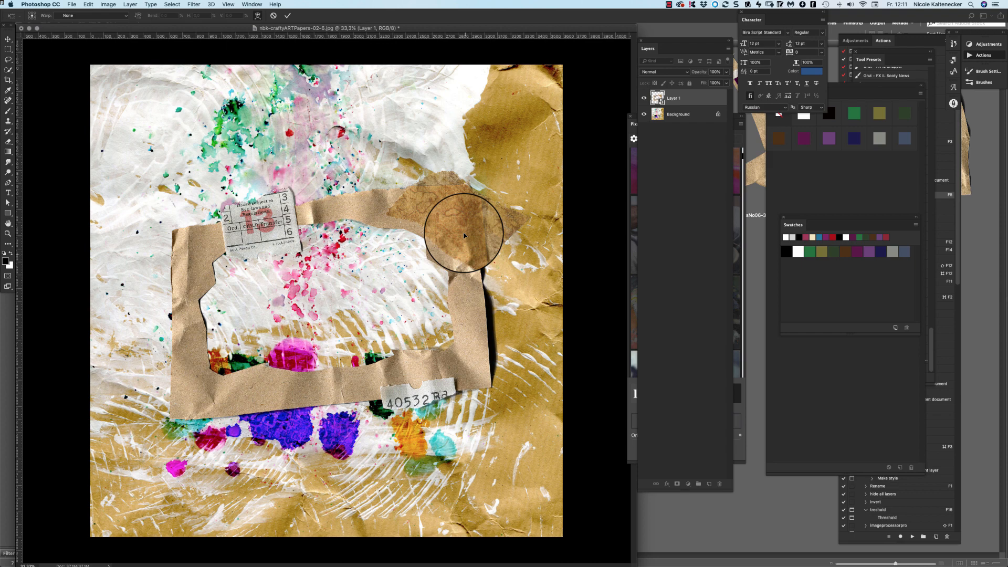
pyautogui.moveTo(464, 234)
pyautogui.mouseDown()
pyautogui.moveTo(466, 218)
pyautogui.moveTo(458, 226)
pyautogui.mouseUp()
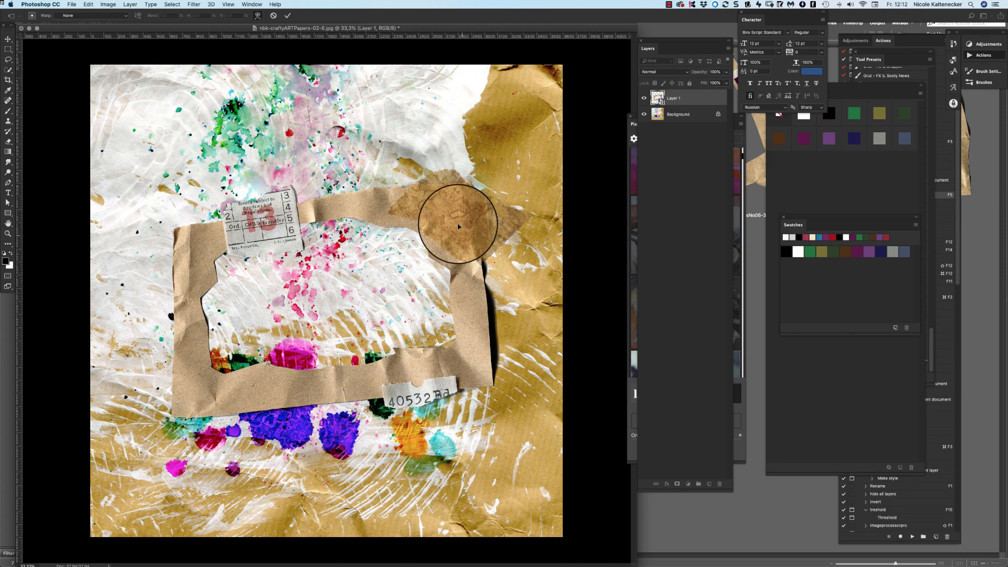
pyautogui.moveTo(458, 226); pyautogui.dragTo(345, 173)
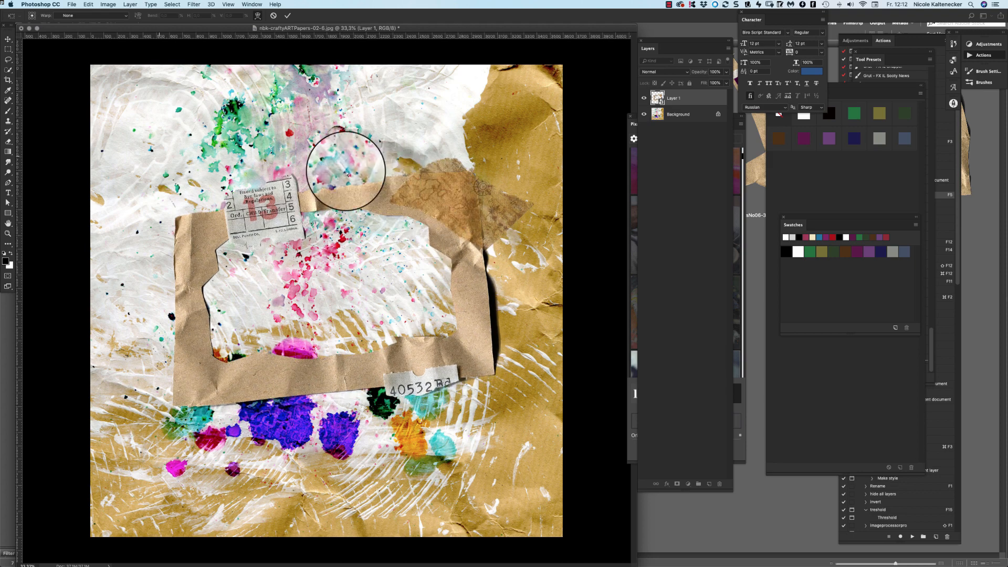
pyautogui.click(8, 60)
pyautogui.click(571, 183)
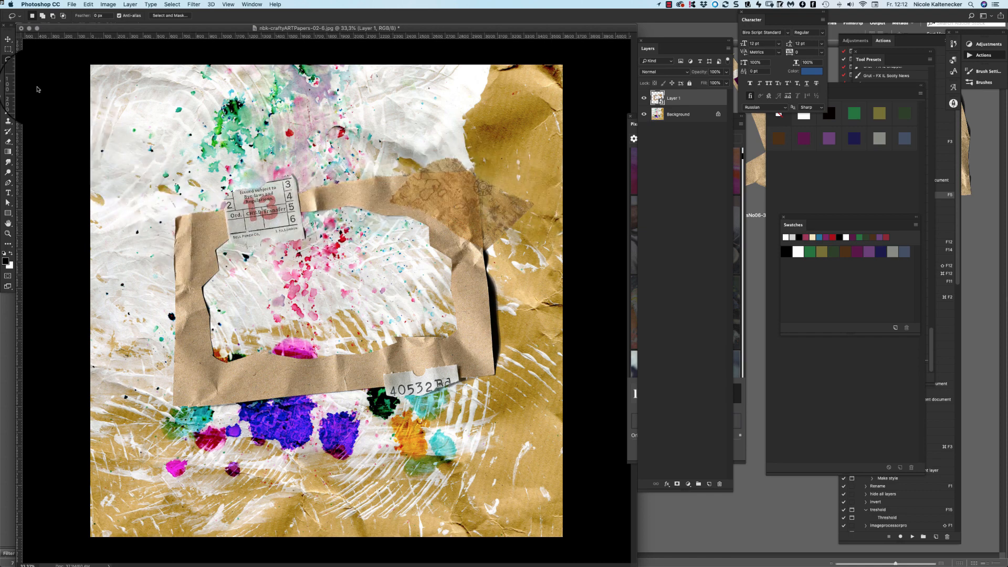
# - Draw a four-cornered Polygonal Lasso selection along the middle of the cardboard frame's border, enclosing its opening
pyautogui.click(8, 59)
pyautogui.click(39, 66)
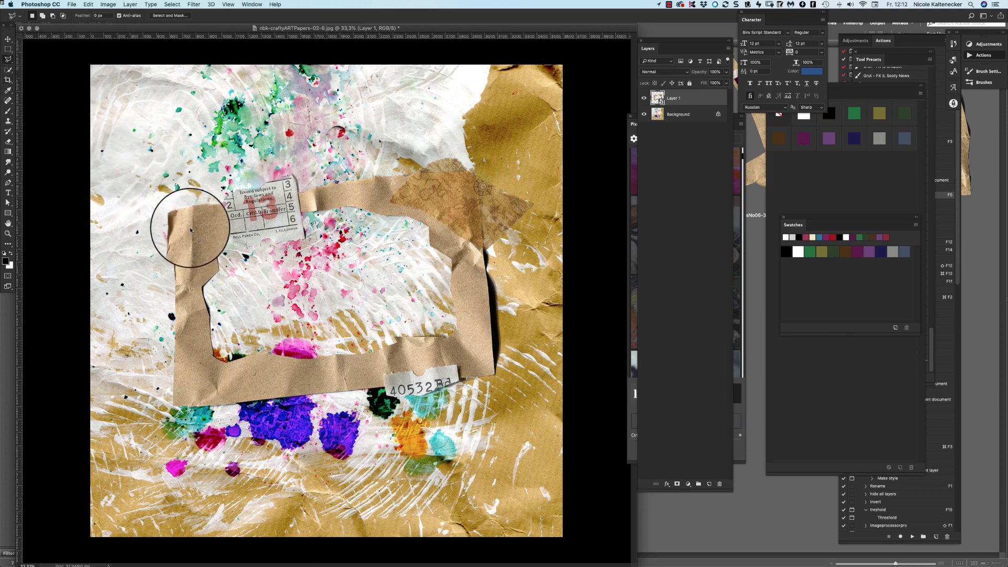
pyautogui.click(8, 59)
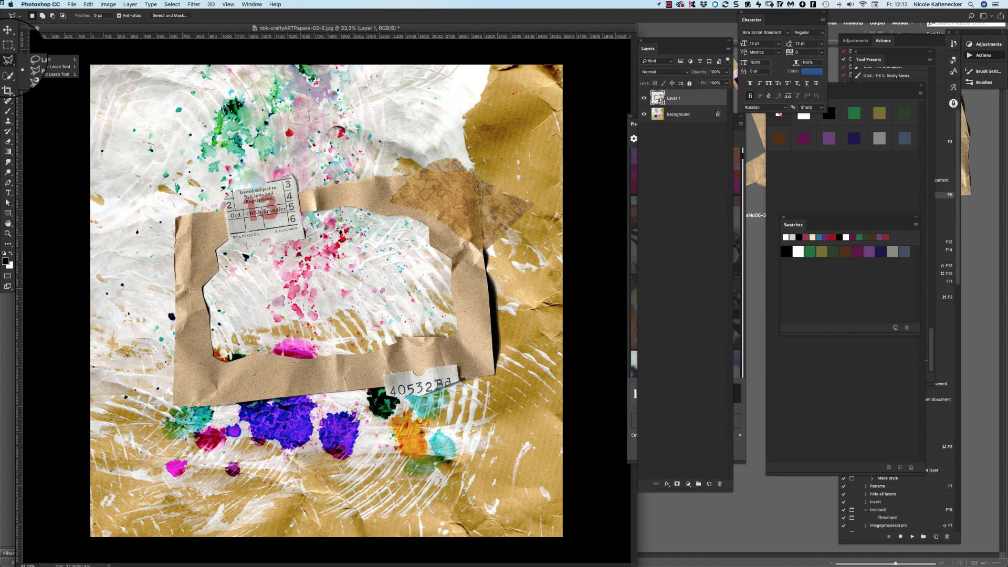
pyautogui.click(67, 66)
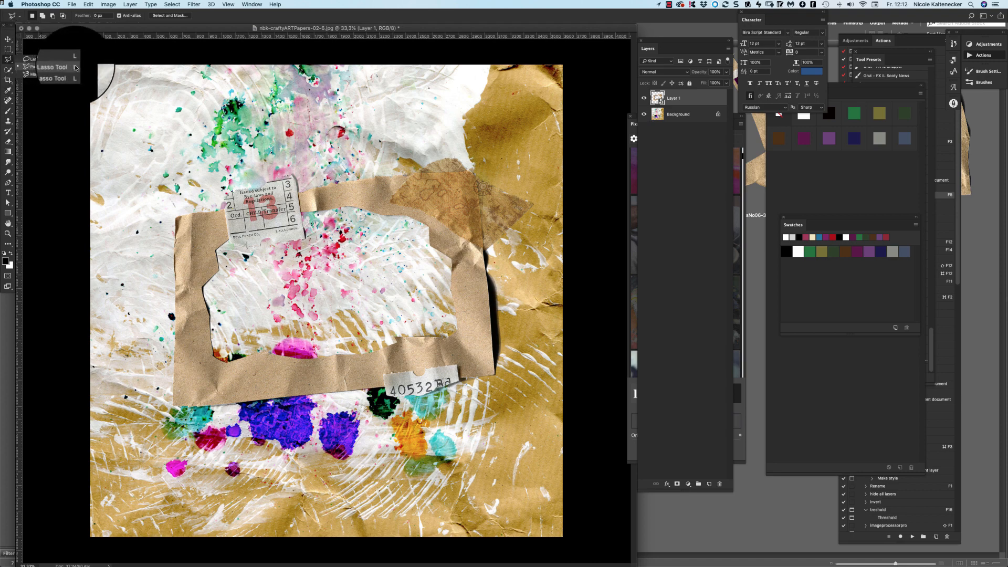
pyautogui.click(188, 385)
pyautogui.click(486, 360)
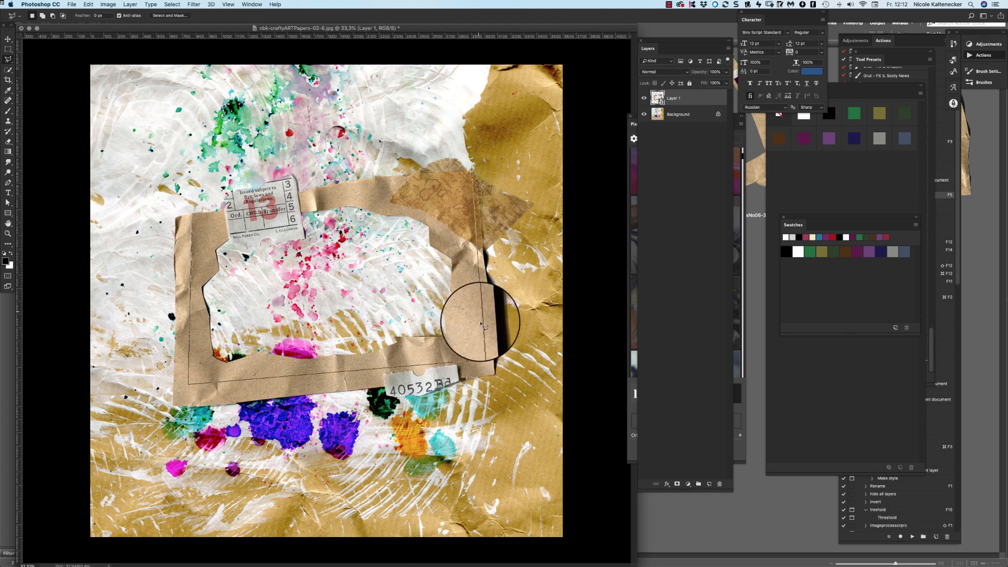
pyautogui.click(469, 179)
pyautogui.click(188, 223)
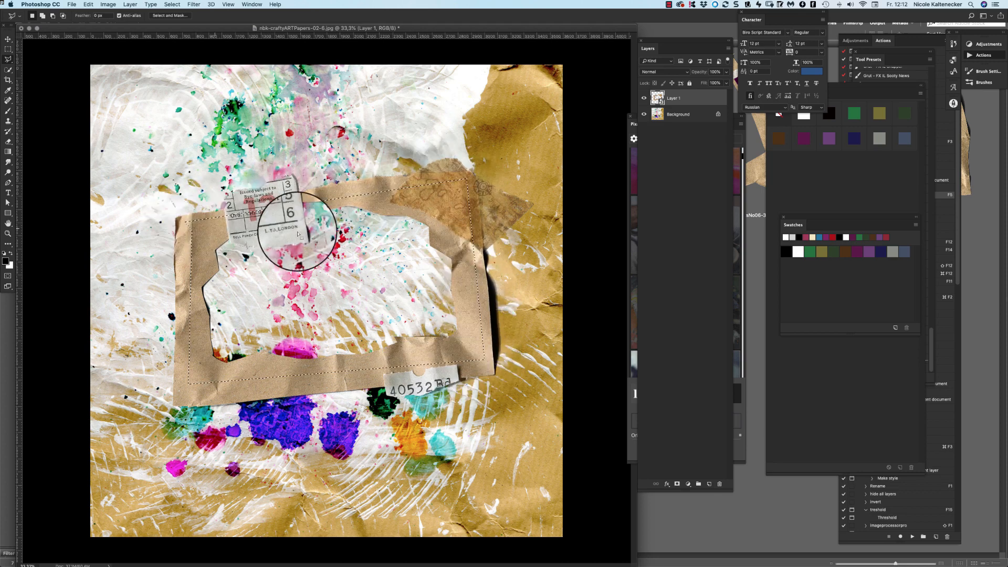
pyautogui.rightClick(397, 242)
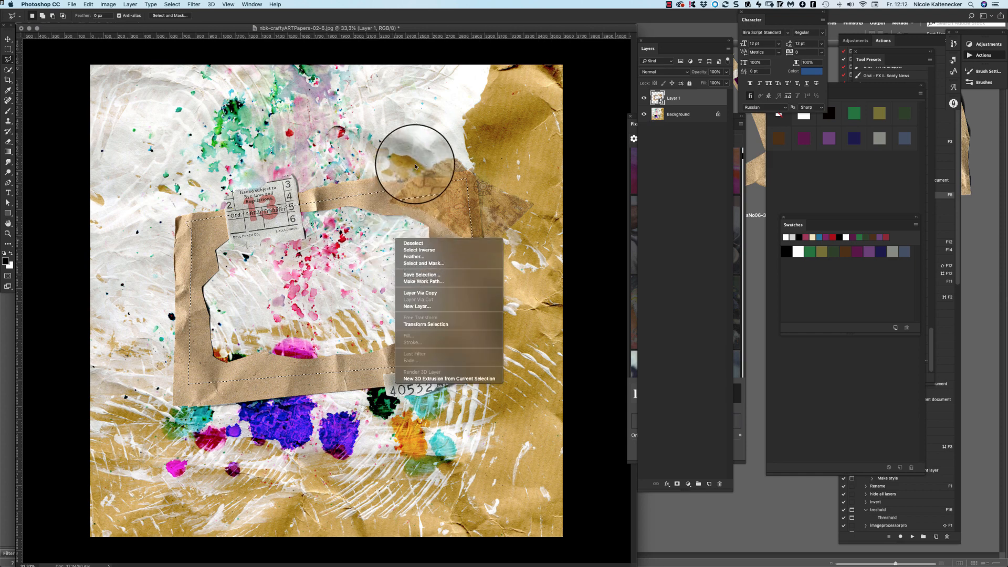
pyautogui.click(409, 139)
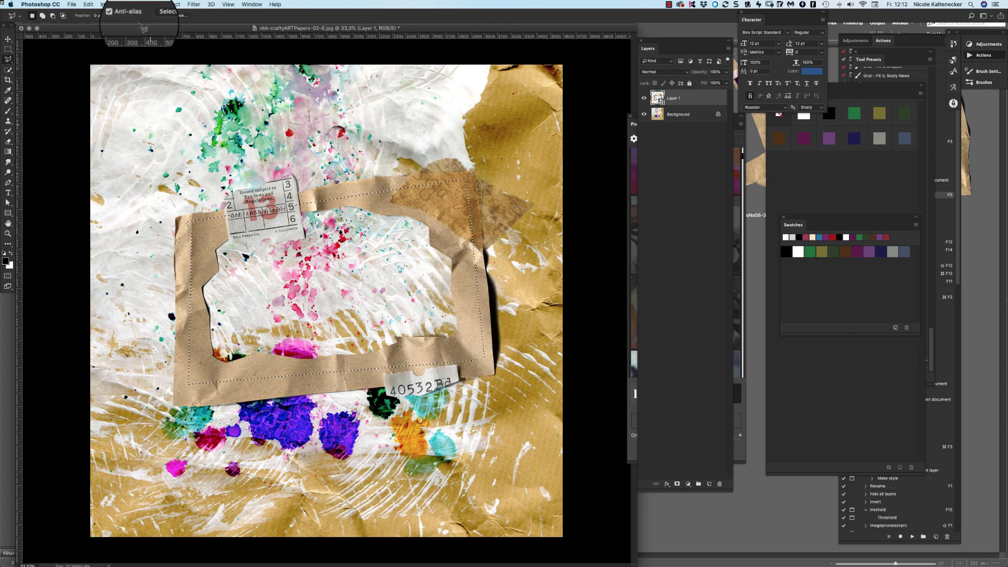
# - Paste the copied knitting photo into the selection and move its layer below the ticket frame's layer
pyautogui.click(85, 4)
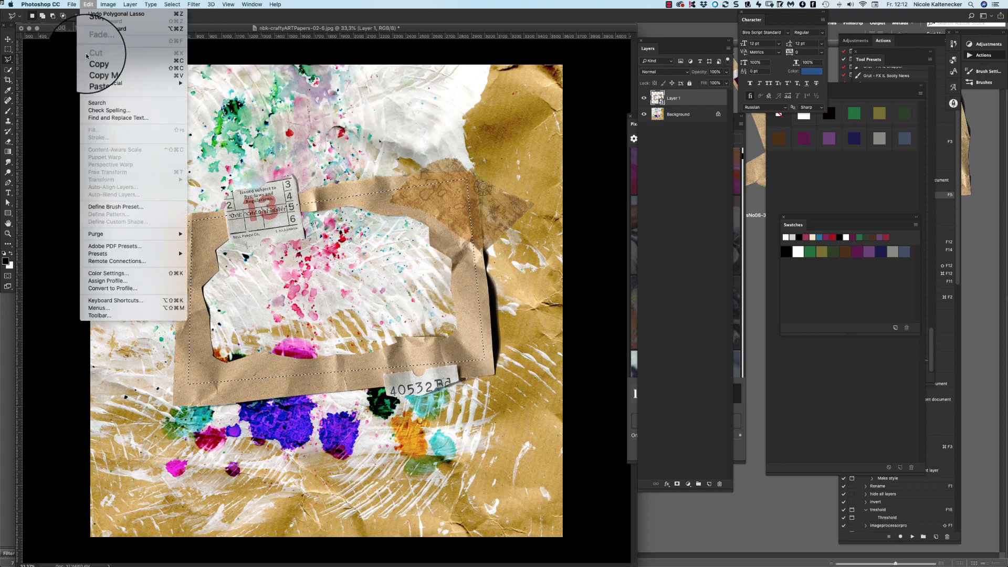
pyautogui.moveTo(112, 86)
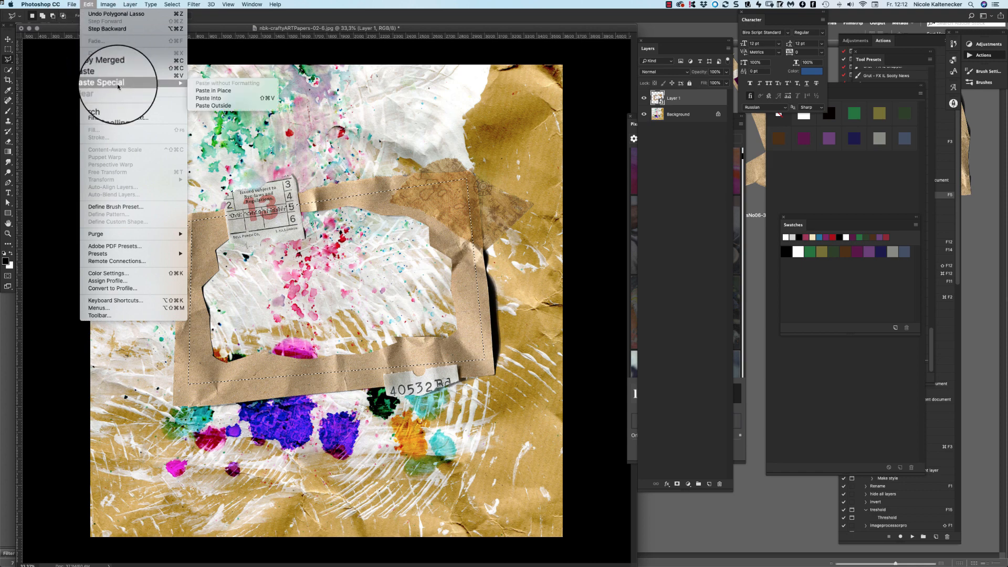
pyautogui.click(249, 100)
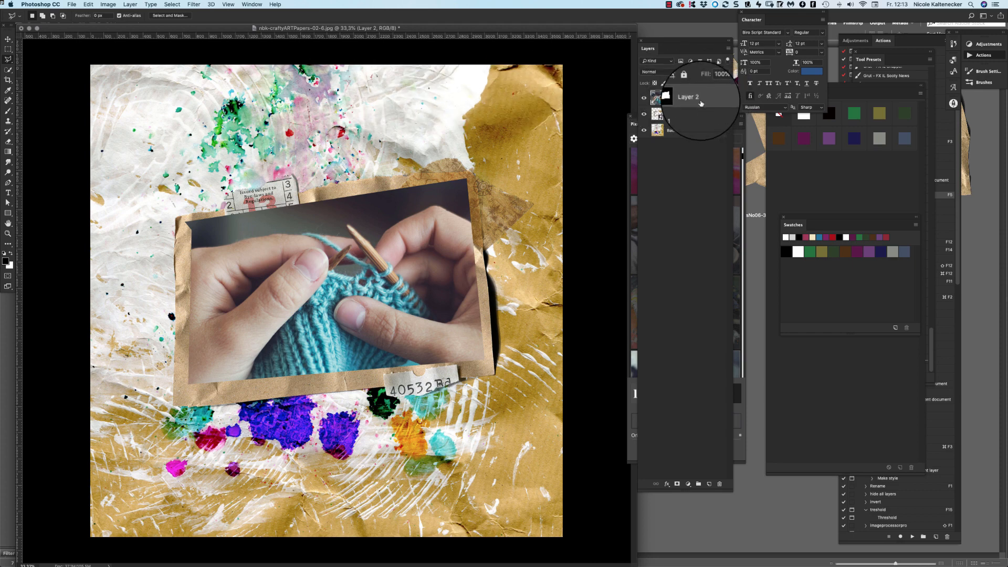
pyautogui.moveTo(701, 103); pyautogui.dragTo(701, 123)
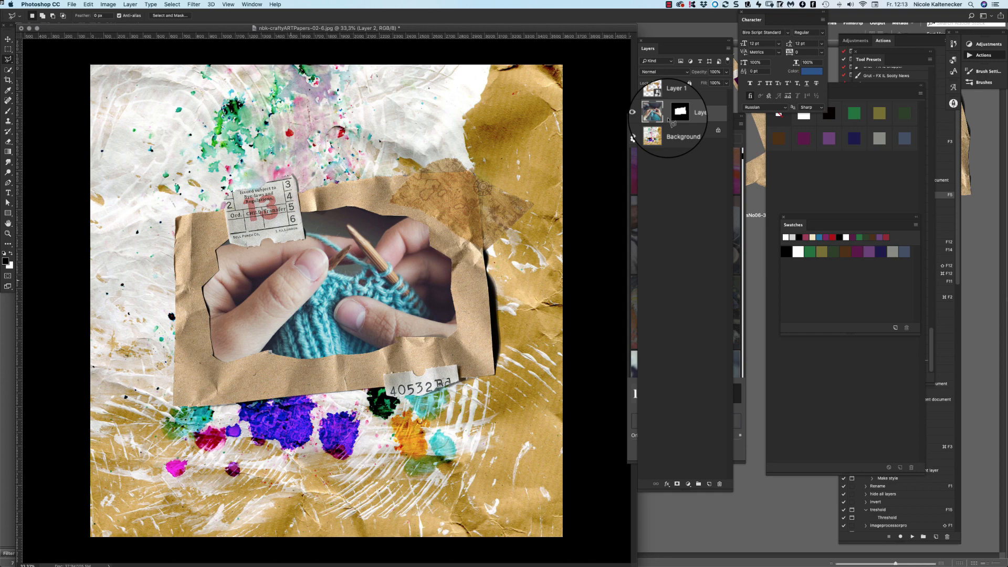
# - Shift the knitting photo inside its layer mask, and link the photo and mask to move them together
pyautogui.click(8, 40)
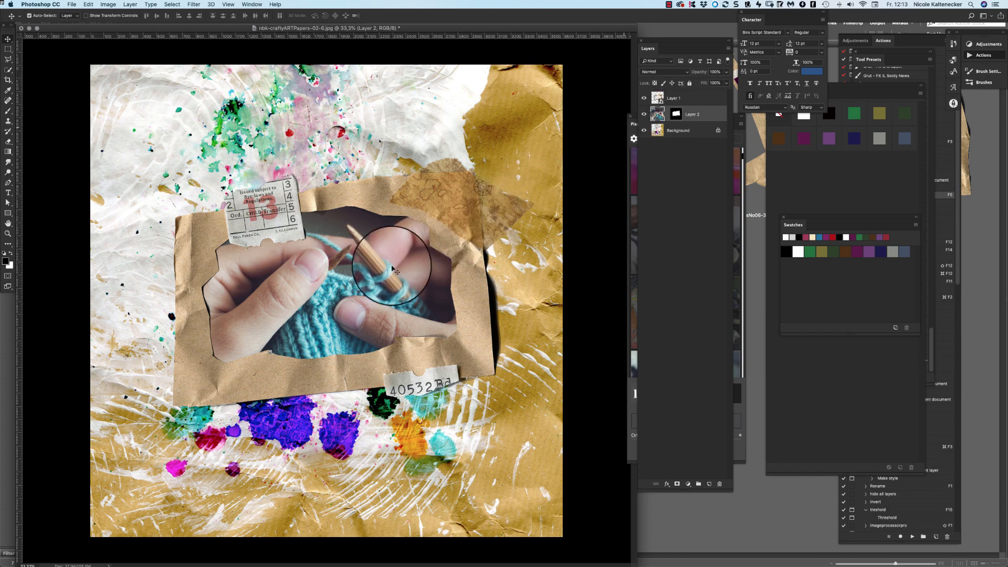
pyautogui.moveTo(378, 264); pyautogui.dragTo(396, 231)
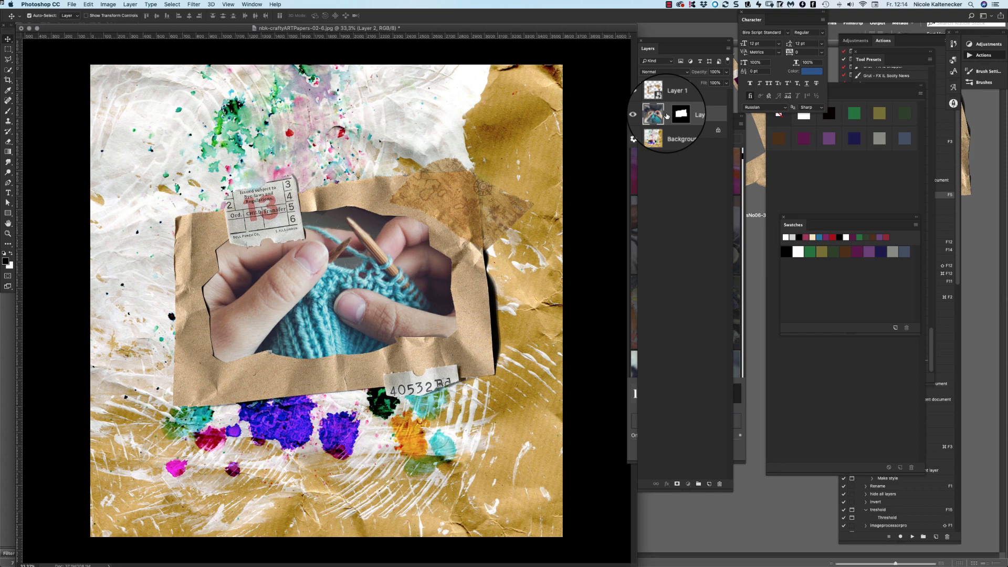
pyautogui.click(667, 116)
pyautogui.moveTo(405, 255); pyautogui.dragTo(366, 278)
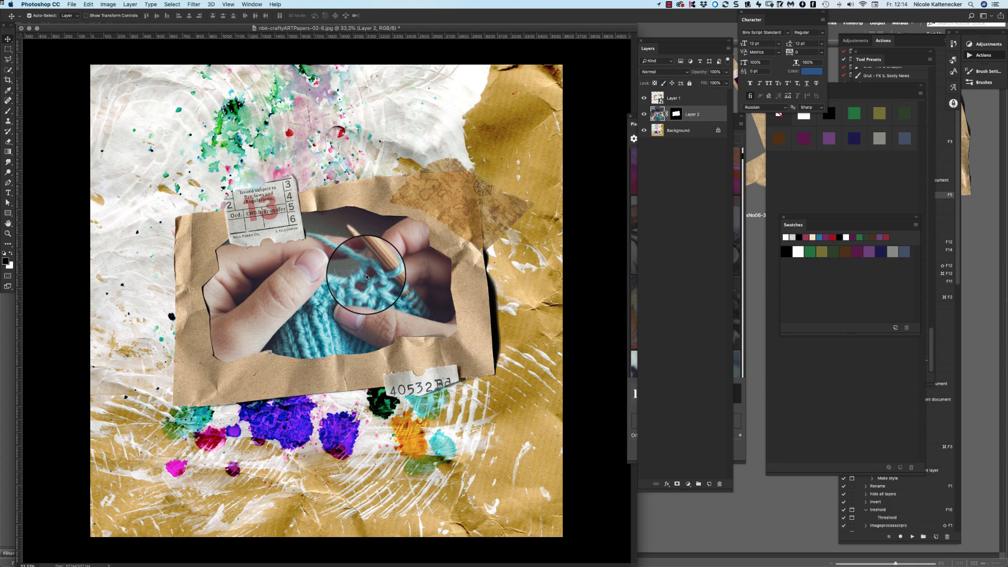
# - Link the ticket frame and knitting photo layers, scale them together to about 78%, and move them toward the page's lower right
pyautogui.click(677, 99)
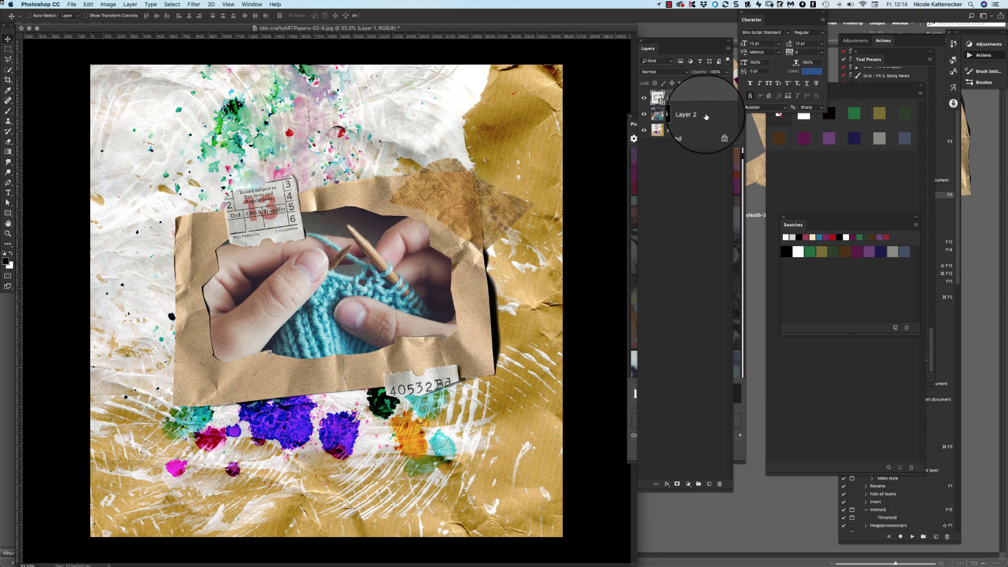
pyautogui.keyDown('shift'); pyautogui.click(706, 115); pyautogui.keyUp('shift')
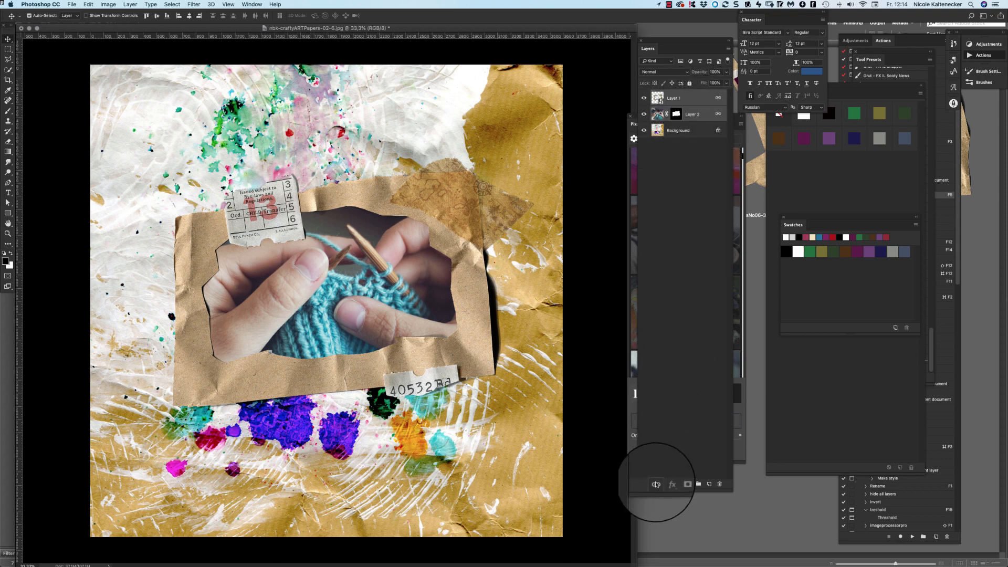
pyautogui.moveTo(465, 249)
pyautogui.mouseDown()
pyautogui.moveTo(450, 189)
pyautogui.moveTo(490, 253)
pyautogui.moveTo(456, 257)
pyautogui.moveTo(465, 247)
pyautogui.mouseUp()
pyautogui.hotkey('ctrl', 't')
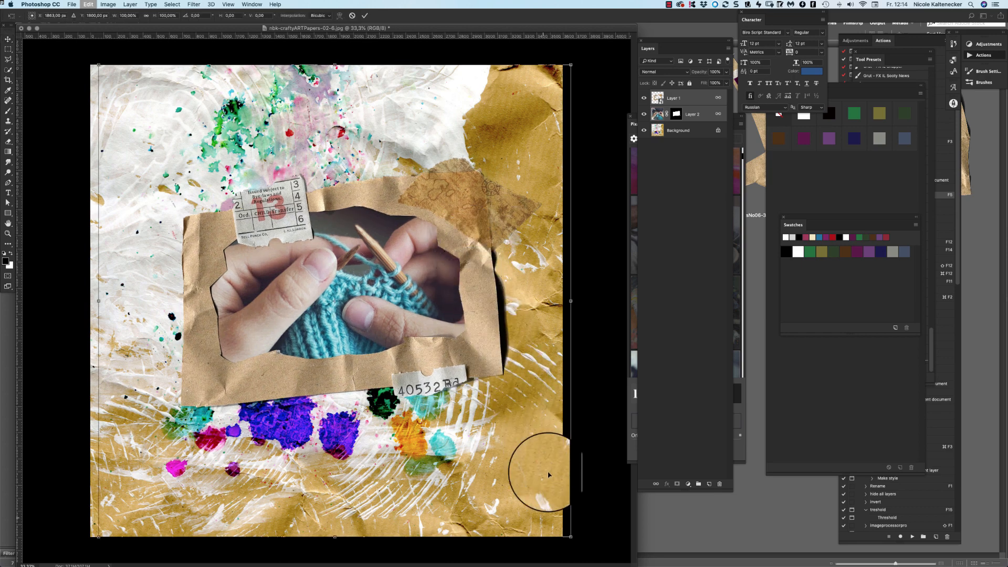
pyautogui.moveTo(560, 526); pyautogui.dragTo(450, 455)
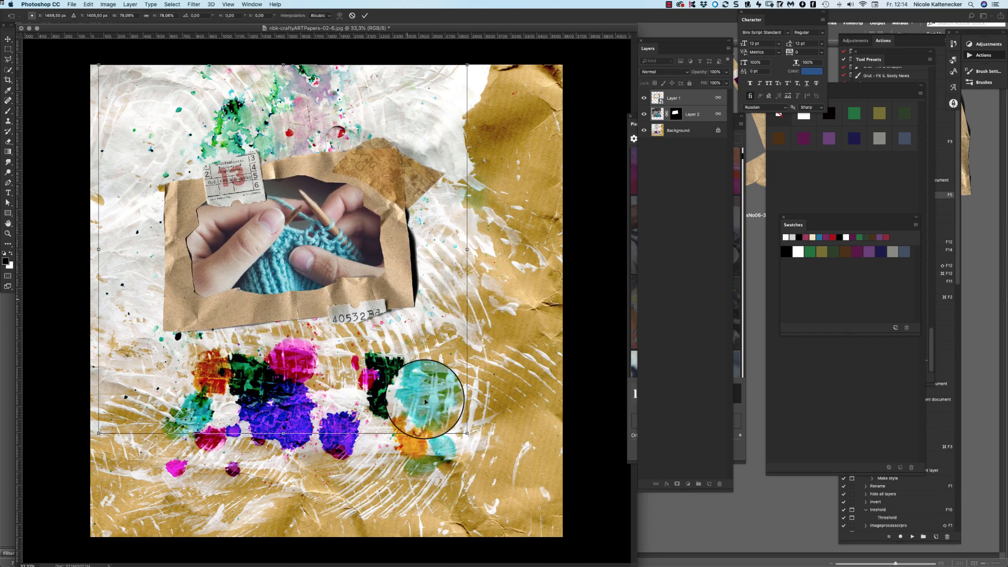
pyautogui.moveTo(344, 215); pyautogui.dragTo(431, 275)
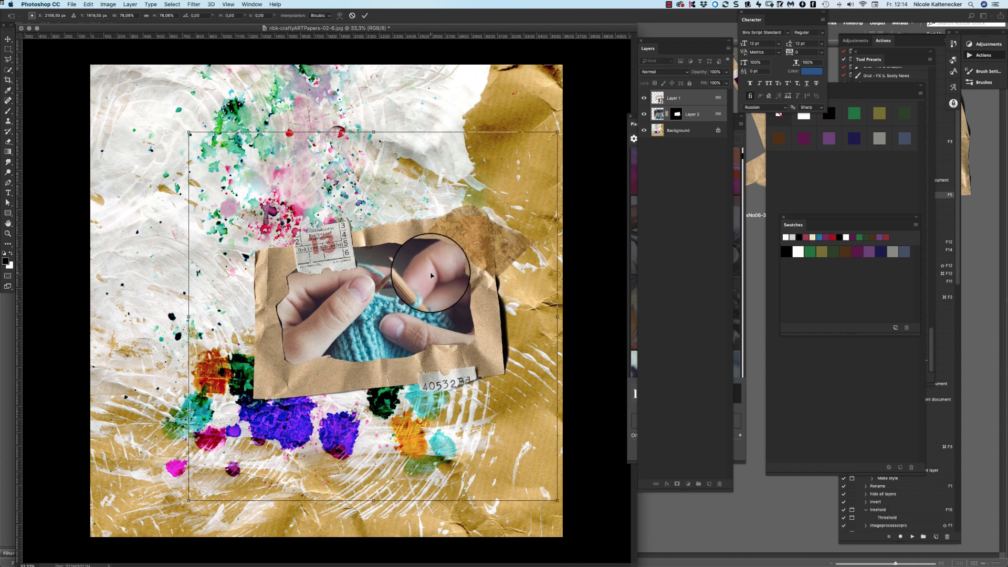
pyautogui.press('Return')
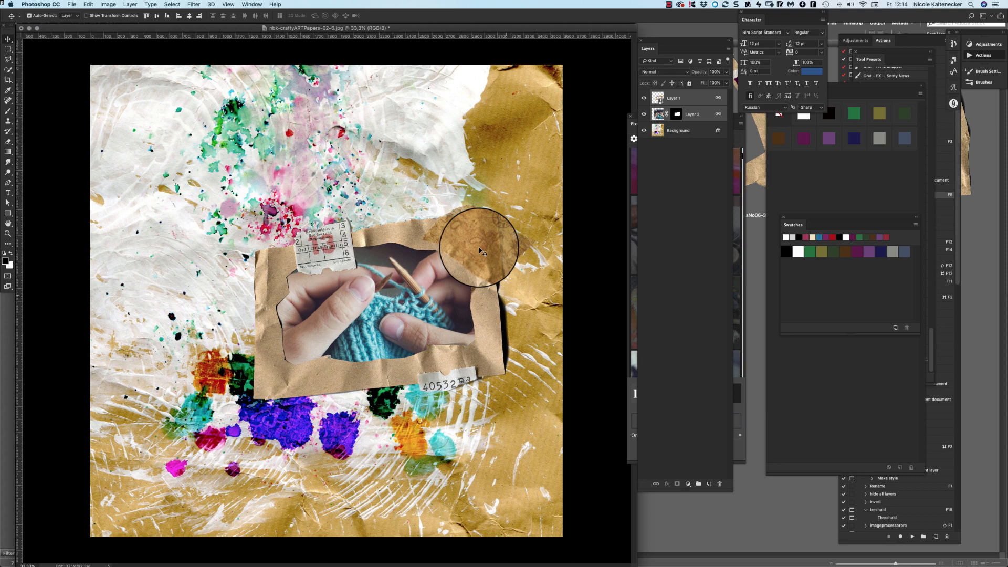
# - Switch to Bridge and open nbk-craftyARTtransfers-02-8.png from the Gesso folder of nbk-craftyARTtransfers-02
pyautogui.click(679, 521)
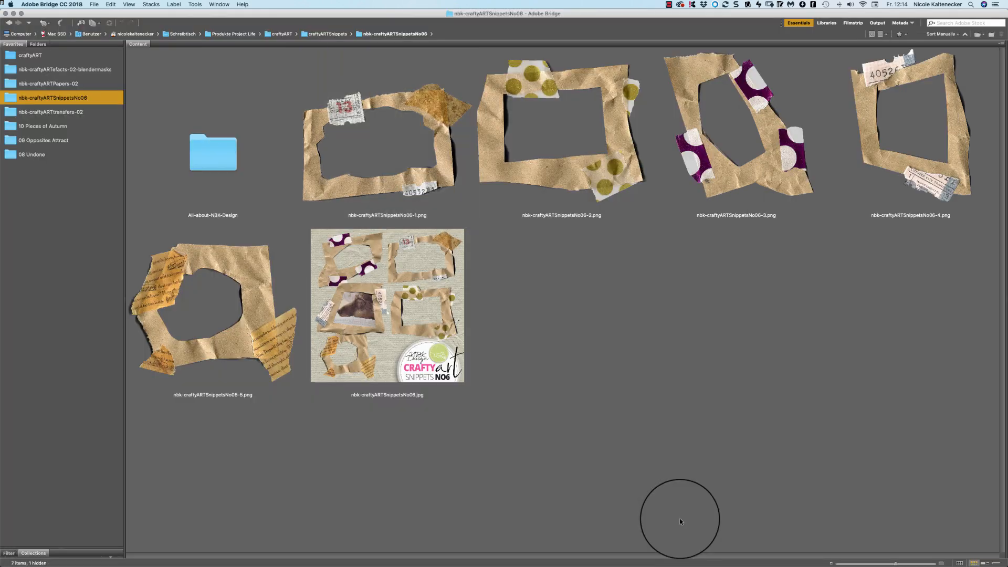
pyautogui.click(69, 113)
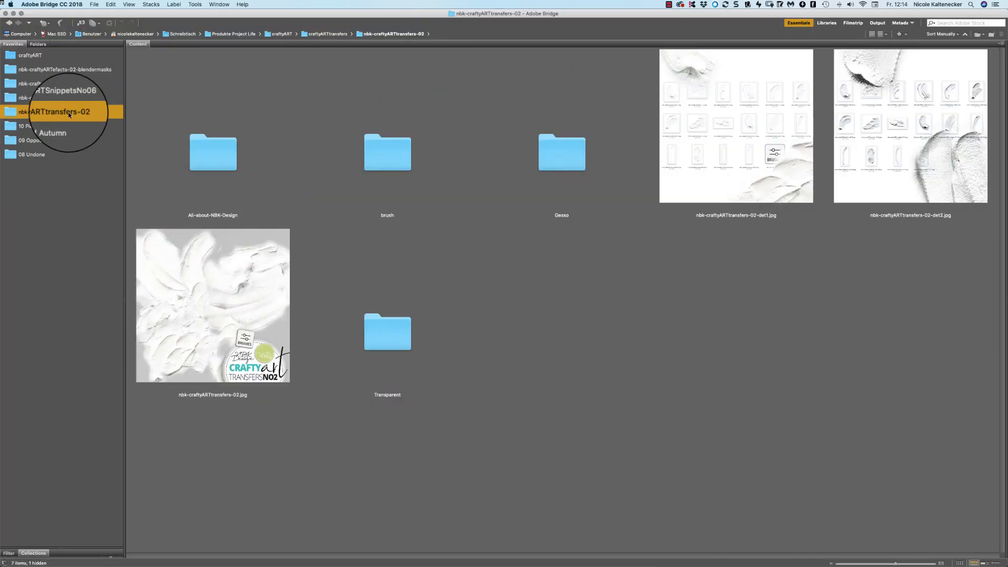
pyautogui.click(394, 335)
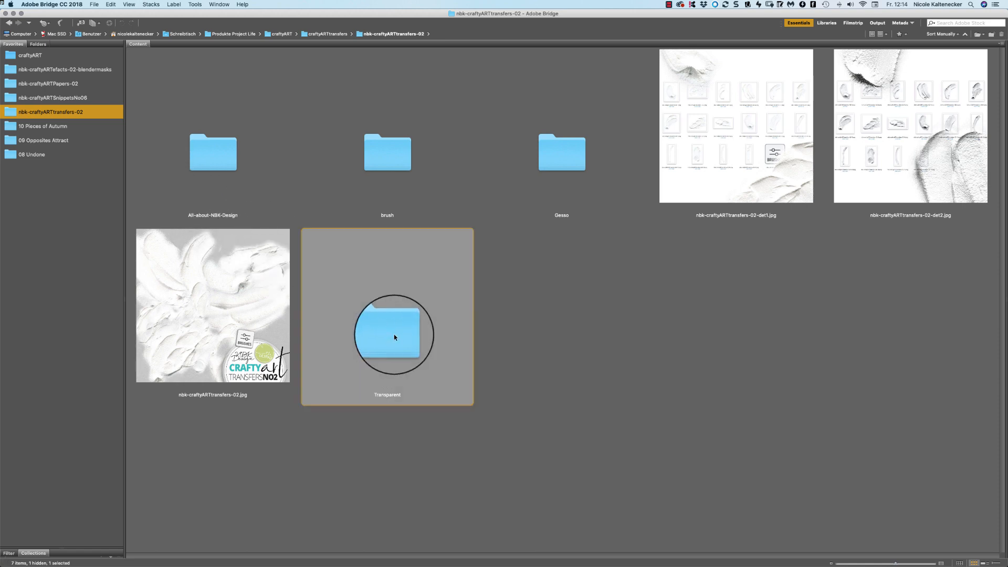
pyautogui.doubleClick(571, 142)
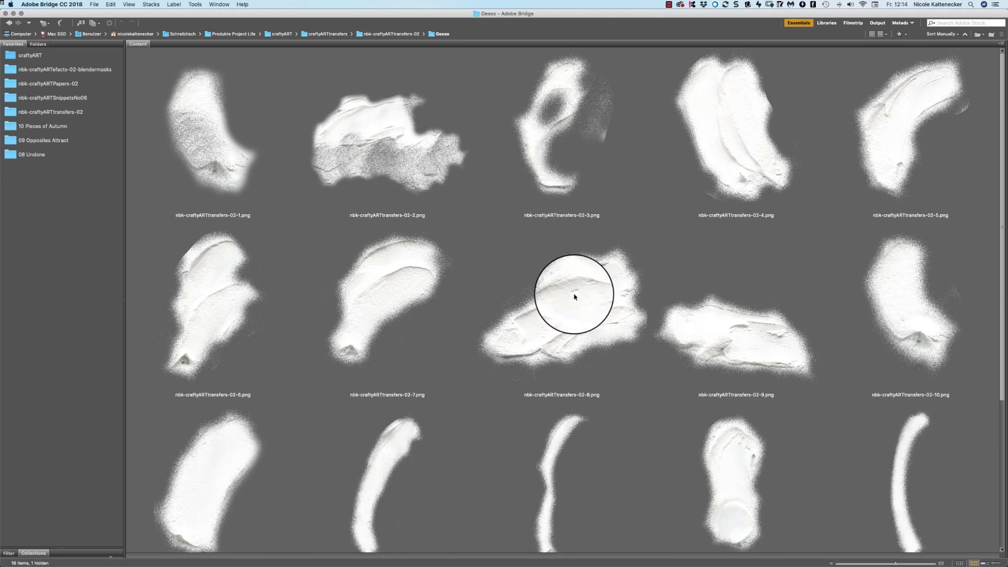
pyautogui.click(574, 315)
pyautogui.doubleClick(581, 310)
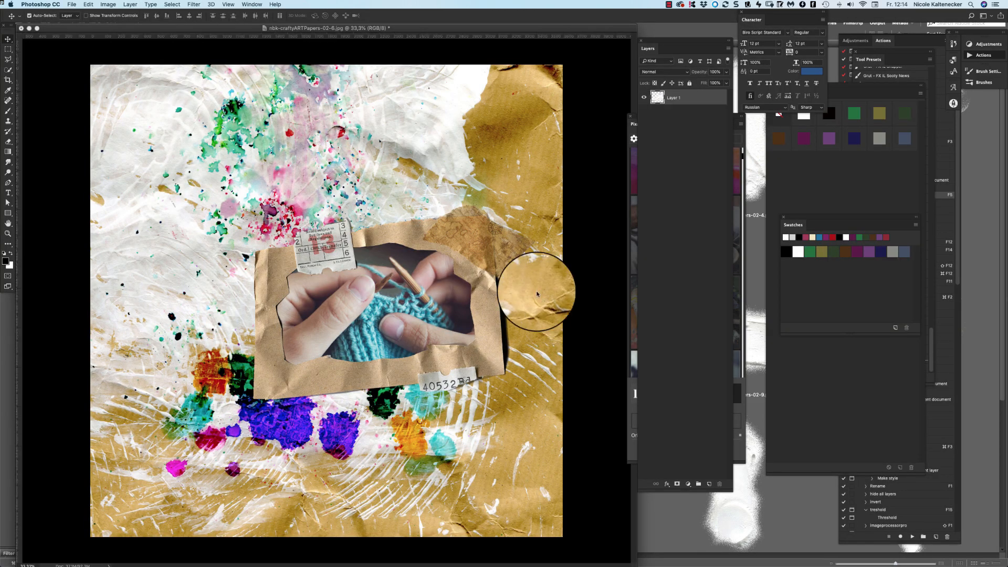
# - Bring the gesso stroke into the collage, order its layer beneath the knitting photo, and place it behind the frame's lower-right corner
pyautogui.moveTo(345, 216); pyautogui.dragTo(473, 357)
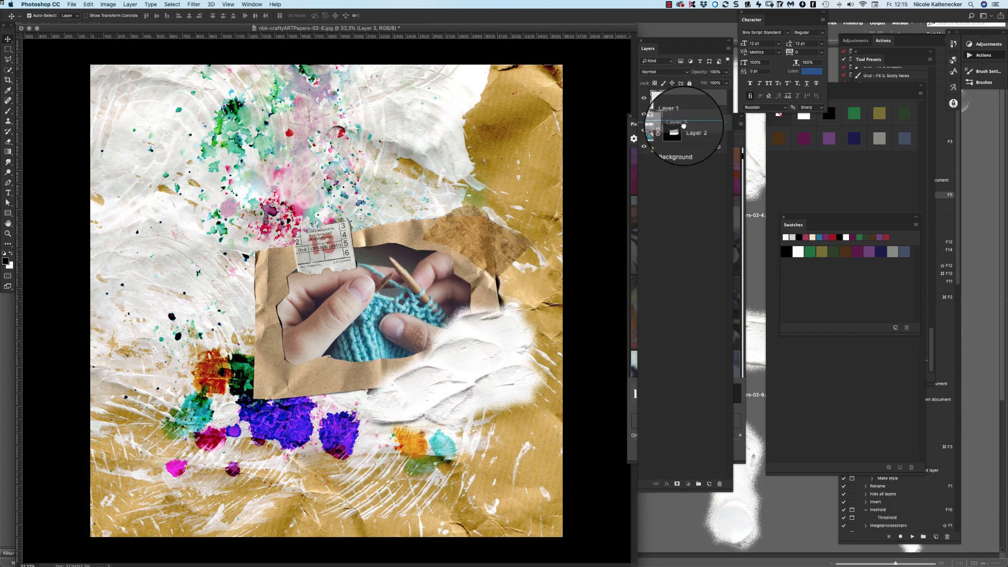
pyautogui.moveTo(680, 96); pyautogui.dragTo(672, 137)
pyautogui.moveTo(512, 387); pyautogui.dragTo(540, 353)
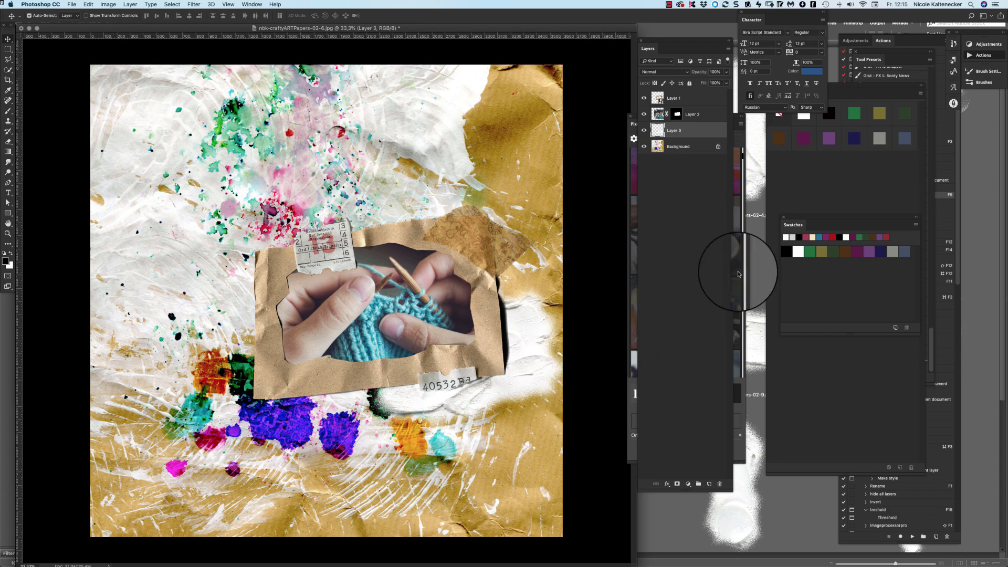
# - Add the gesso stroke nbk-craftyARTtransfers-02-4.png to the collage and position it behind the frame's upper-left edge
pyautogui.click(758, 260)
pyautogui.doubleClick(729, 151)
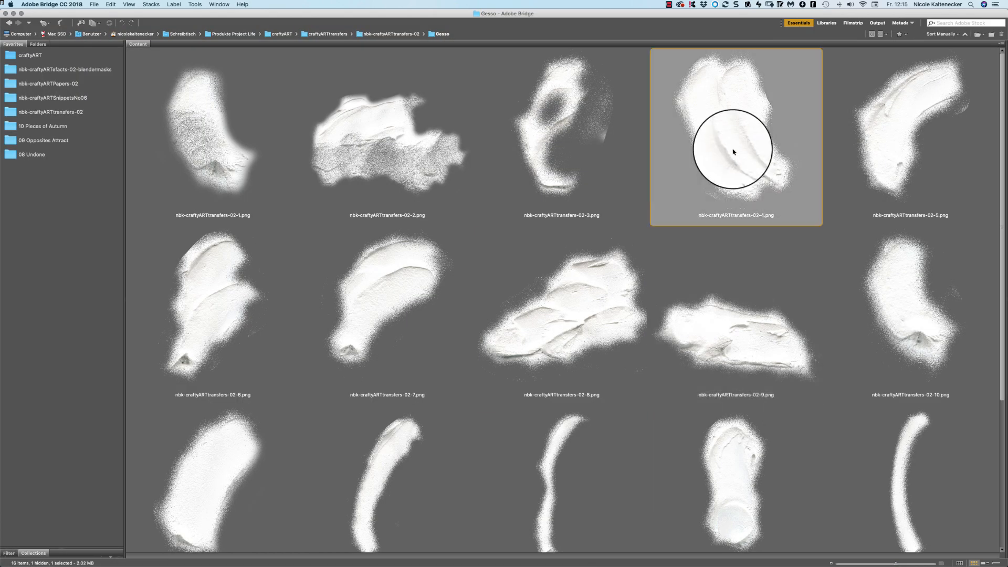
pyautogui.moveTo(292, 307); pyautogui.dragTo(432, 305)
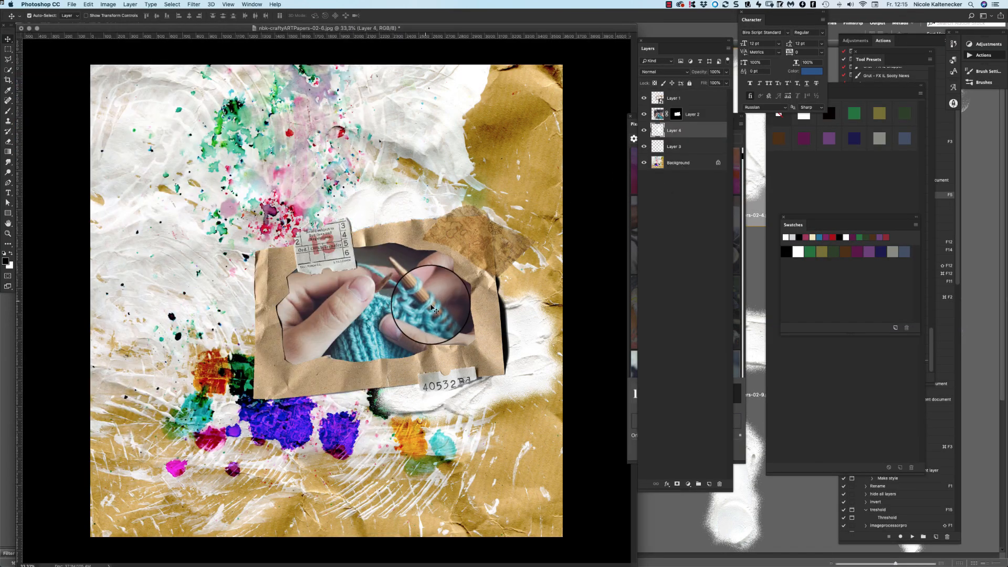
pyautogui.moveTo(385, 210); pyautogui.dragTo(235, 280)
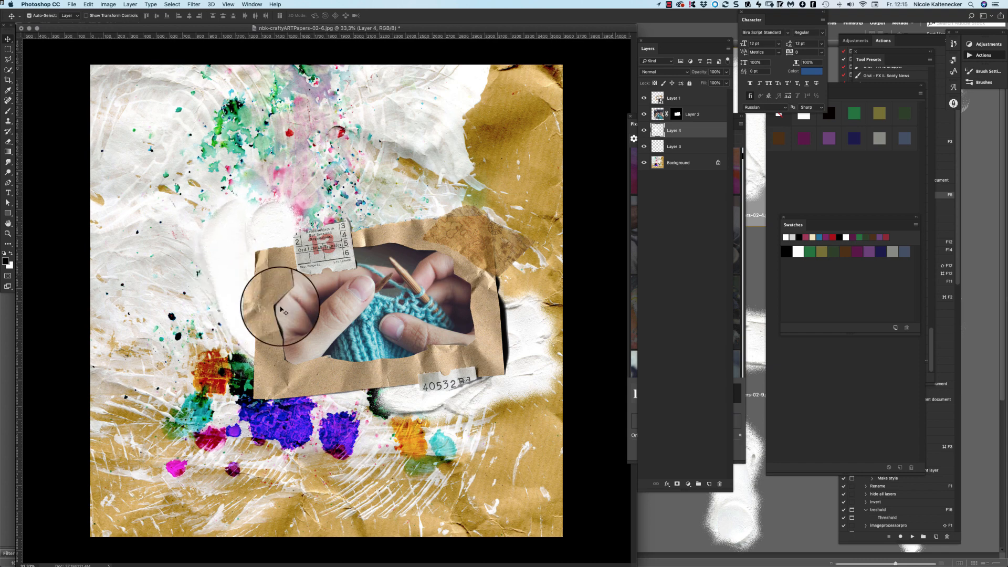
# - Add the gesso stroke nbk-craftyARTtransfers-02-11.png to the collage, rotate it clockwise, and place it behind the frame's upper edge
pyautogui.click(669, 543)
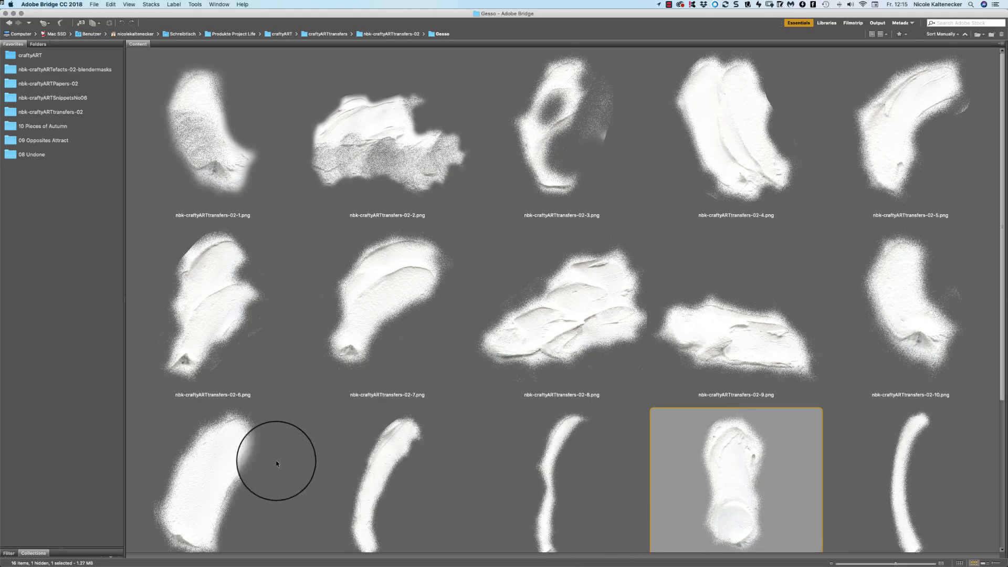
pyautogui.doubleClick(243, 459)
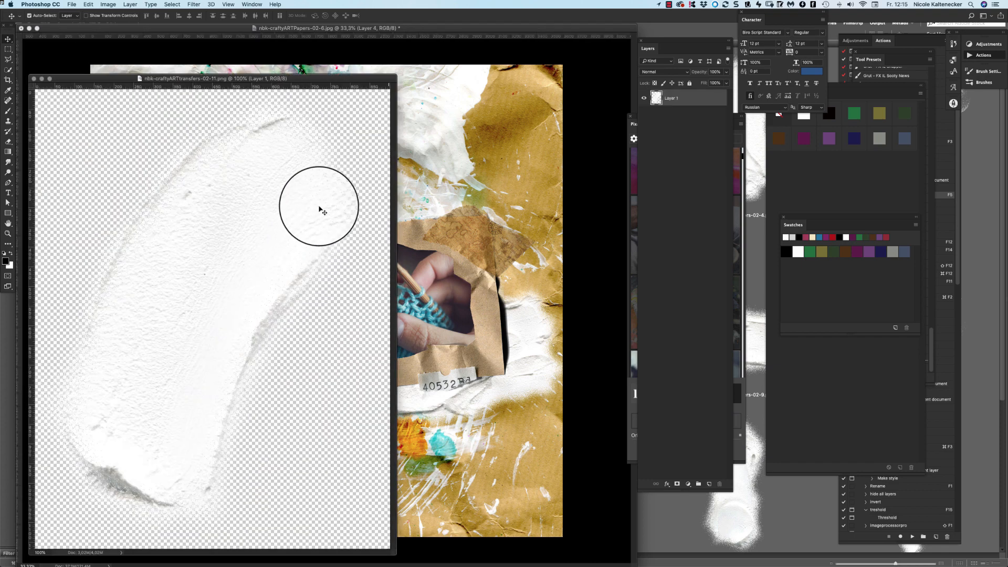
pyautogui.moveTo(320, 209); pyautogui.dragTo(388, 173)
pyautogui.press('super+t')
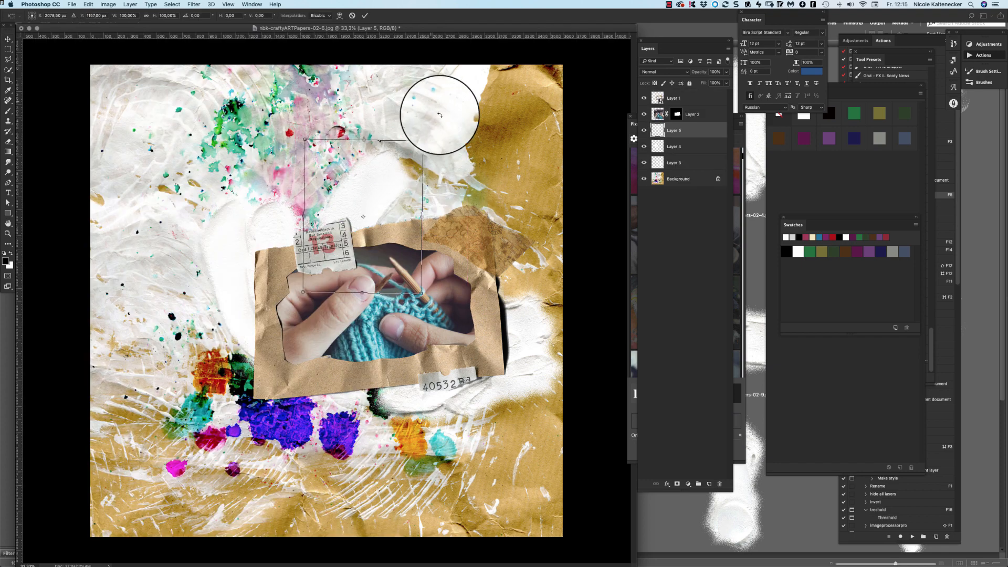
pyautogui.moveTo(441, 115); pyautogui.dragTo(482, 231)
pyautogui.moveTo(413, 192); pyautogui.dragTo(385, 207)
pyautogui.press('Return')
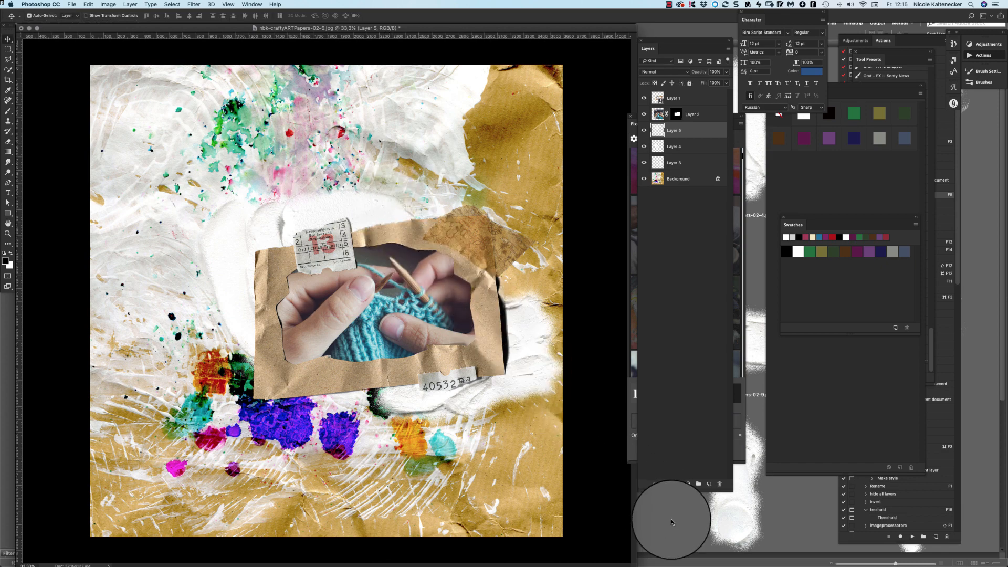
# - Add nbk-craftyARTtransfers-02-11.png to the collage again and rotate it to extend the gesso behind the frame's lower-left edge
pyautogui.click(682, 509)
pyautogui.scroll(-10, 992, 103)
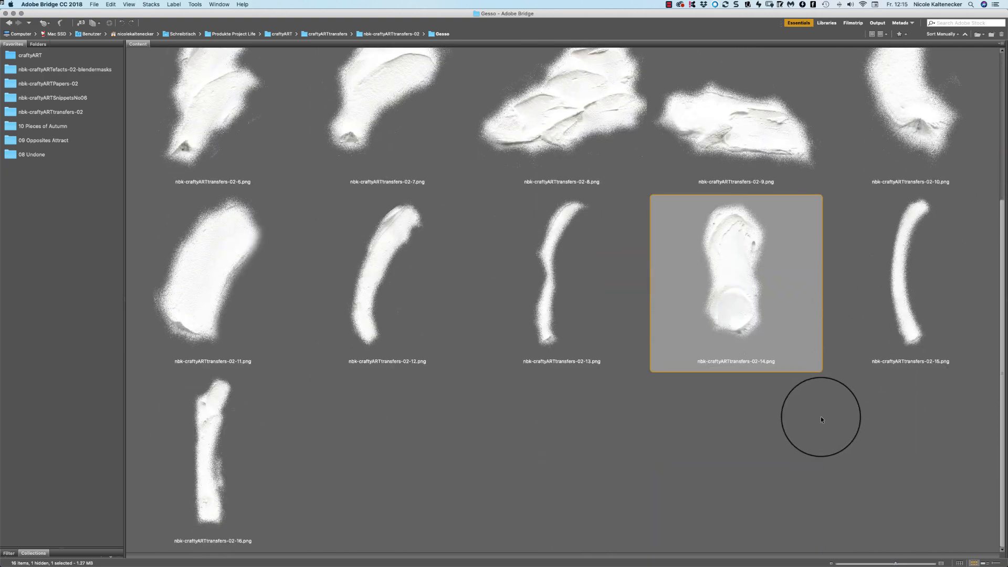
pyautogui.doubleClick(236, 266)
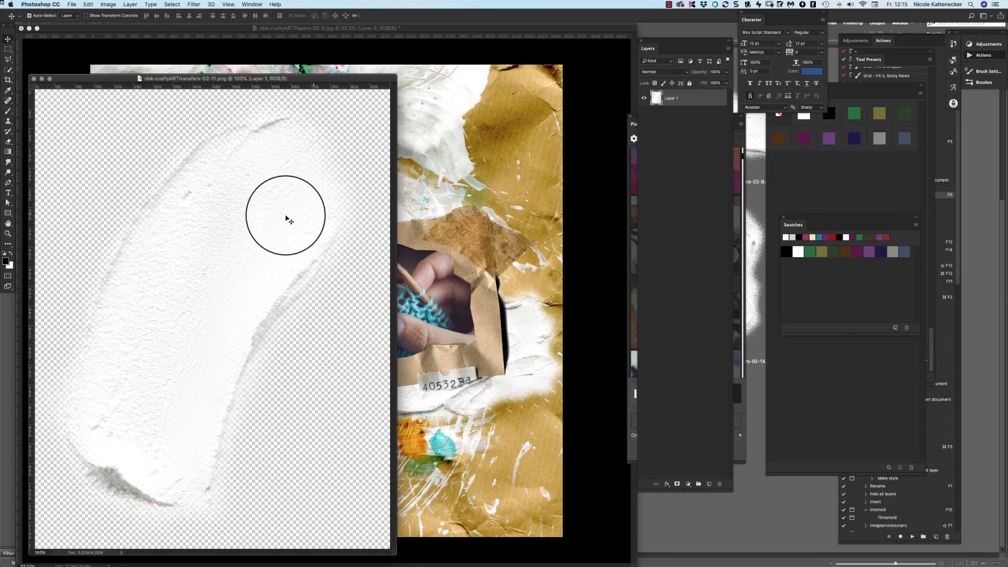
pyautogui.moveTo(472, 199); pyautogui.dragTo(476, 199)
pyautogui.press('super+t')
pyautogui.moveTo(480, 107); pyautogui.dragTo(597, 323)
pyautogui.press('Return')
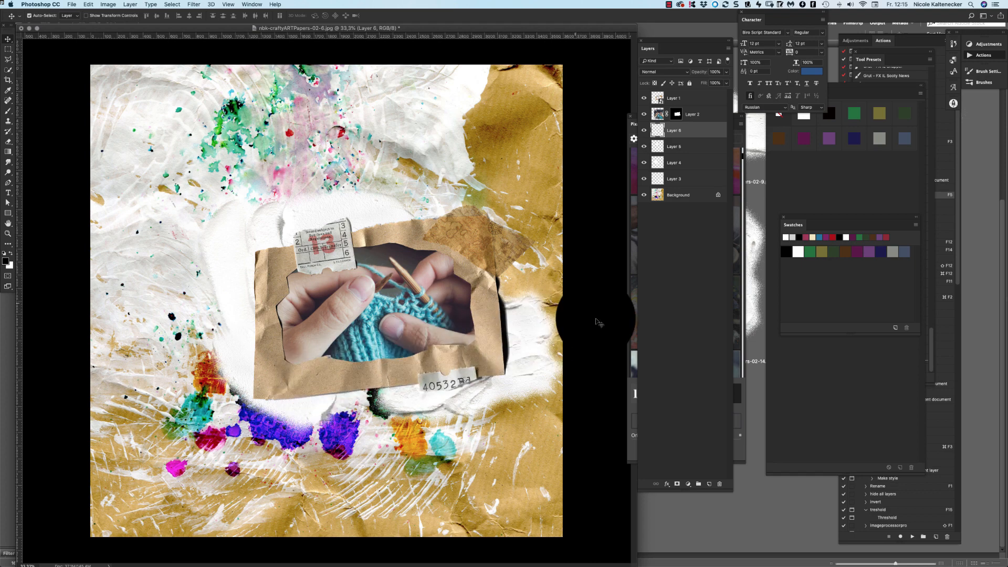
# - Switch to Bridge and open the pngs folder of nbk-OAttract-EL-Date-Stamps within 09 Opposites Attract
pyautogui.click(679, 521)
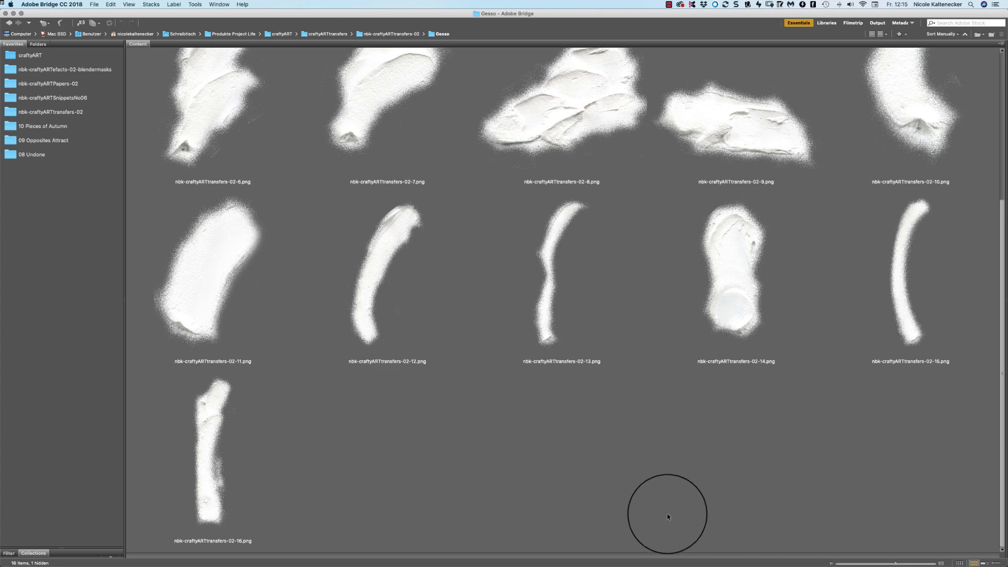
pyautogui.click(70, 141)
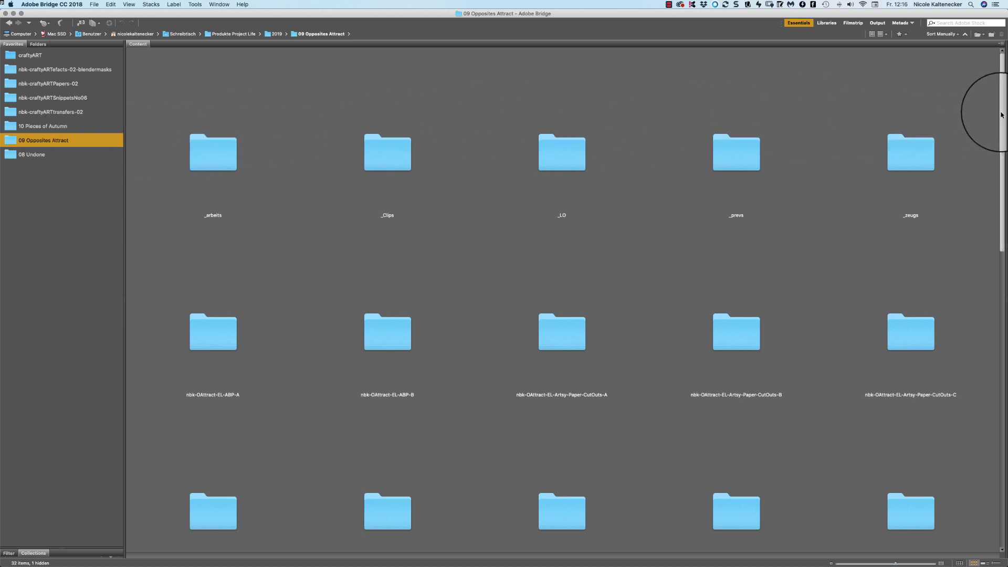
pyautogui.moveTo(1001, 115); pyautogui.dragTo(873, 198)
pyautogui.click(407, 431)
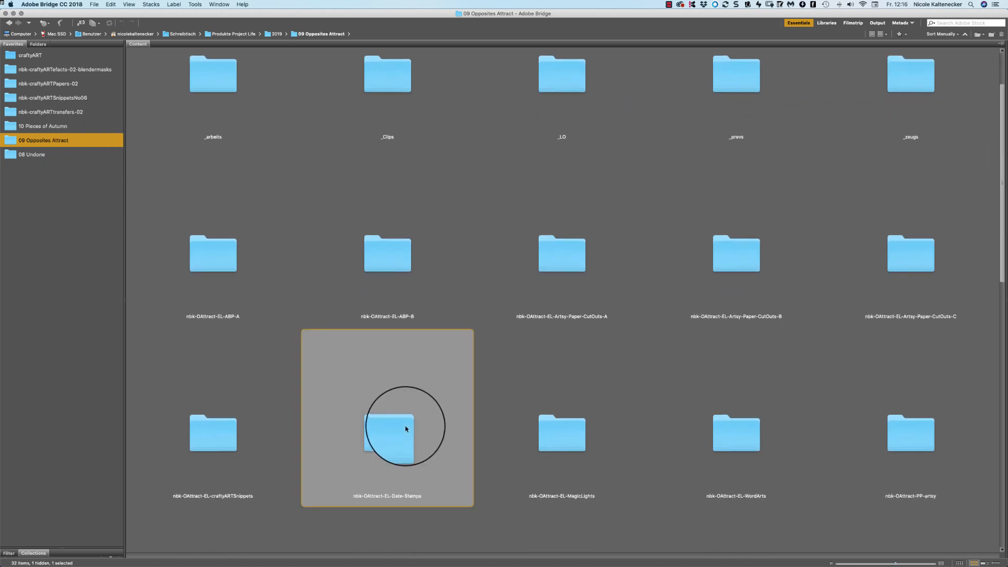
pyautogui.doubleClick(406, 429)
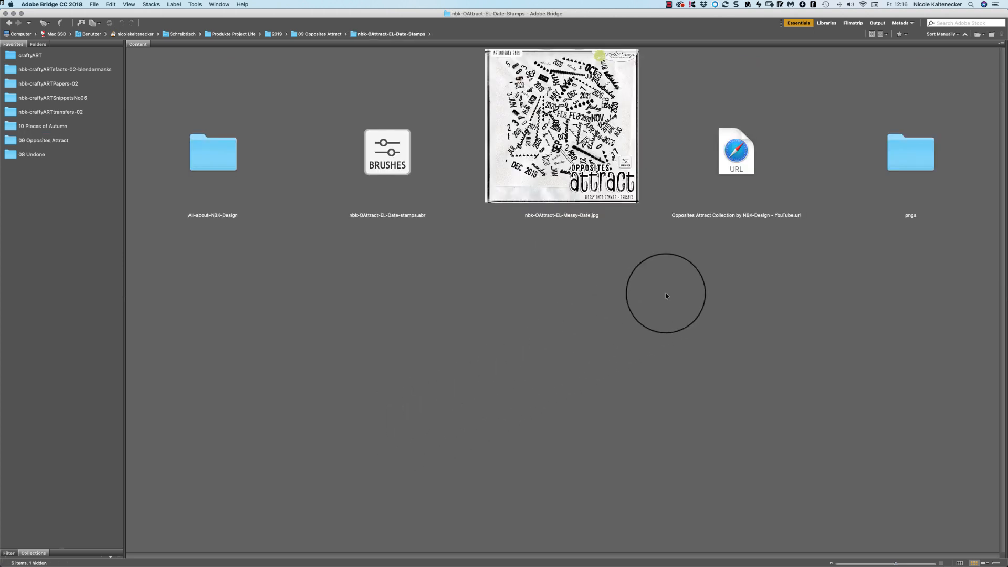
pyautogui.doubleClick(930, 158)
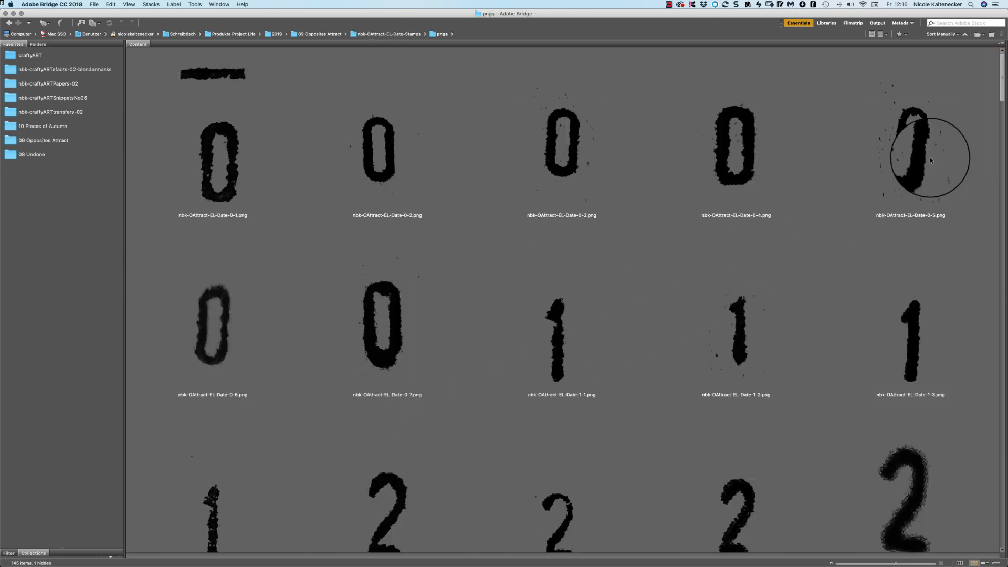
# - Browse the date stamp images and open nbk-OAttract-EL-Date-lovely-day.png
pyautogui.moveTo(1001, 75); pyautogui.dragTo(943, 194)
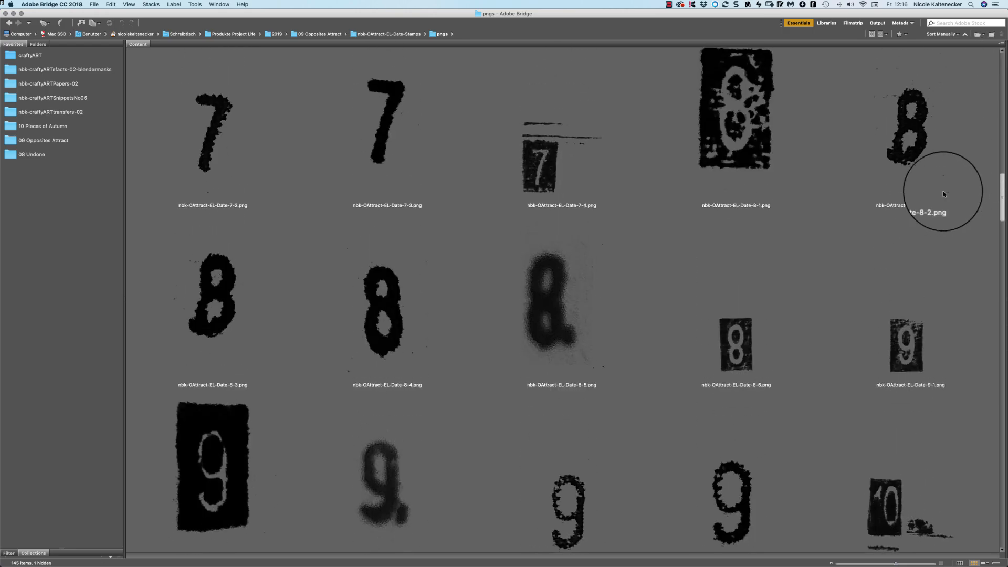
pyautogui.scroll(-20, 943, 194)
pyautogui.scroll(3, 773, 438)
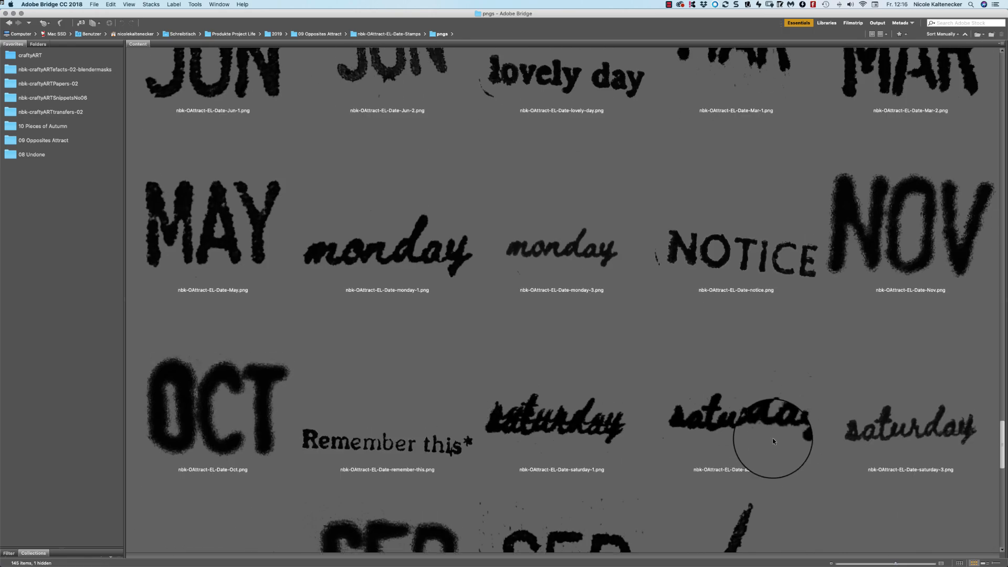
pyautogui.scroll(-5, 775, 426)
pyautogui.scroll(8, 778, 455)
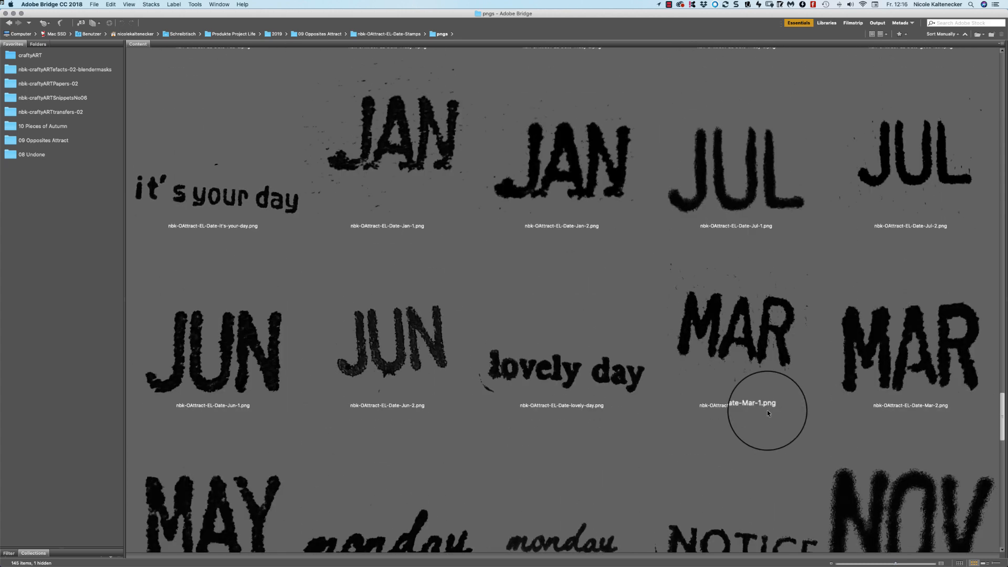
pyautogui.scroll(-1, 767, 411)
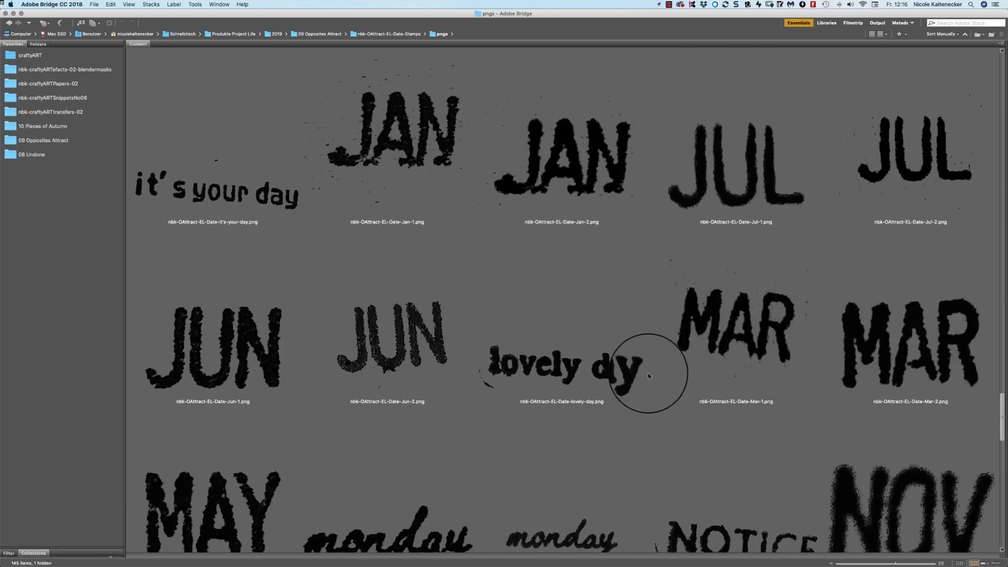
pyautogui.doubleClick(607, 362)
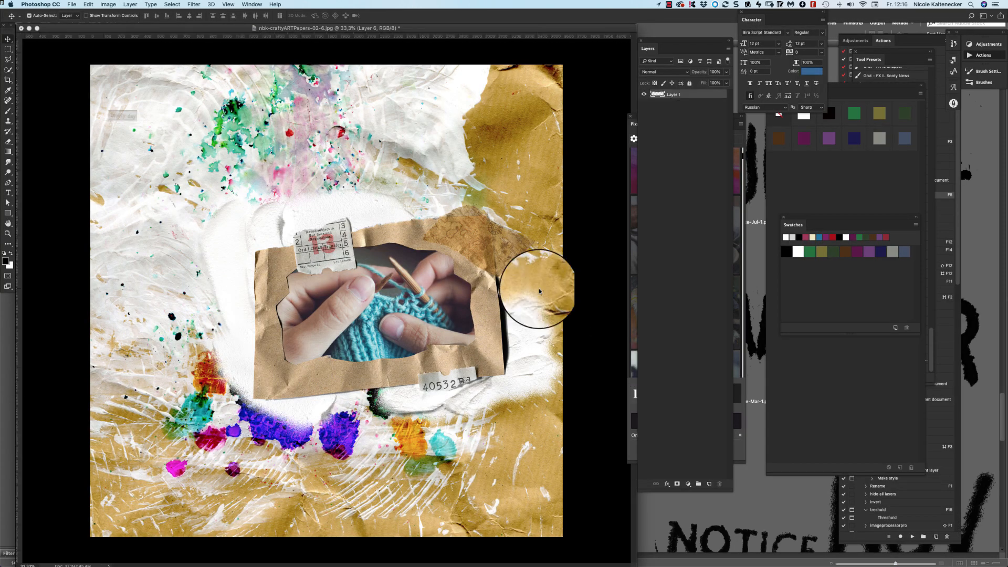
# - Bring the "lovely day" stamp into the collage over the knitting photo and raise its layer to the top of the stack
pyautogui.click(235, 146)
pyautogui.moveTo(216, 27); pyautogui.dragTo(269, 30)
pyautogui.click(55, 108)
pyautogui.moveTo(111, 113); pyautogui.dragTo(447, 265)
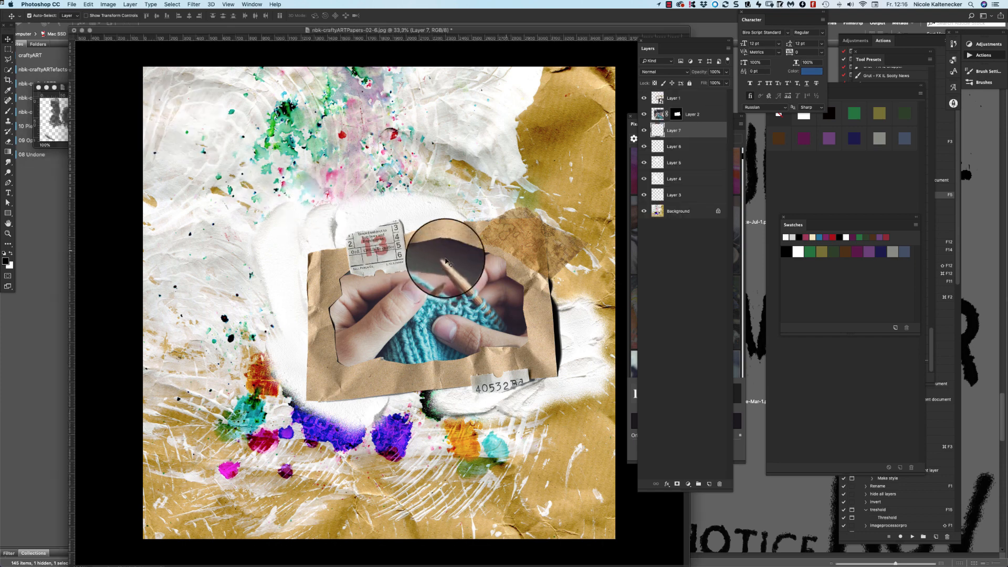
pyautogui.press('super+shift+bracketright')
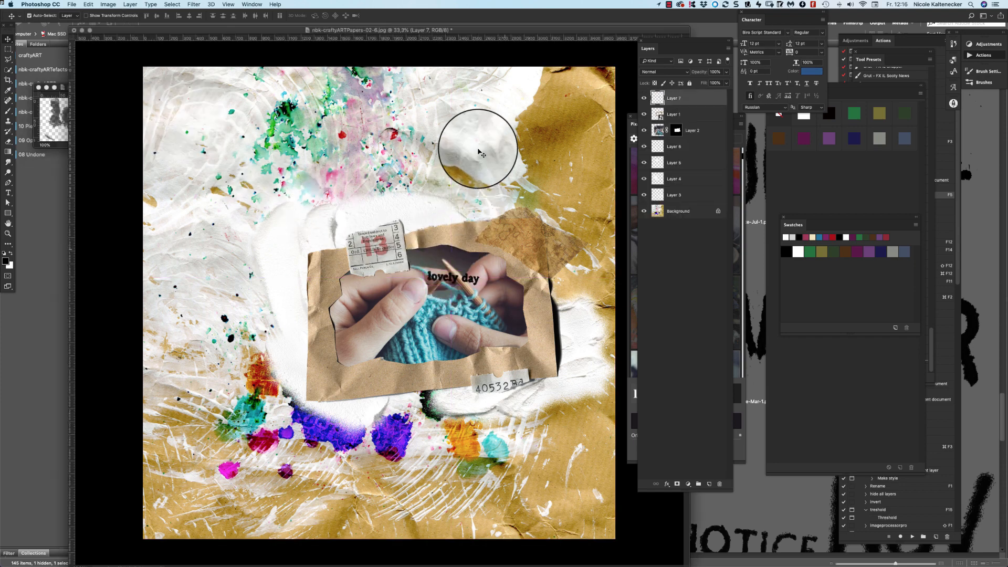
# - Move the "lovely day" stamp onto the lower-left corner of the cardboard frame and close the stamp's source file
pyautogui.moveTo(472, 281); pyautogui.dragTo(371, 386)
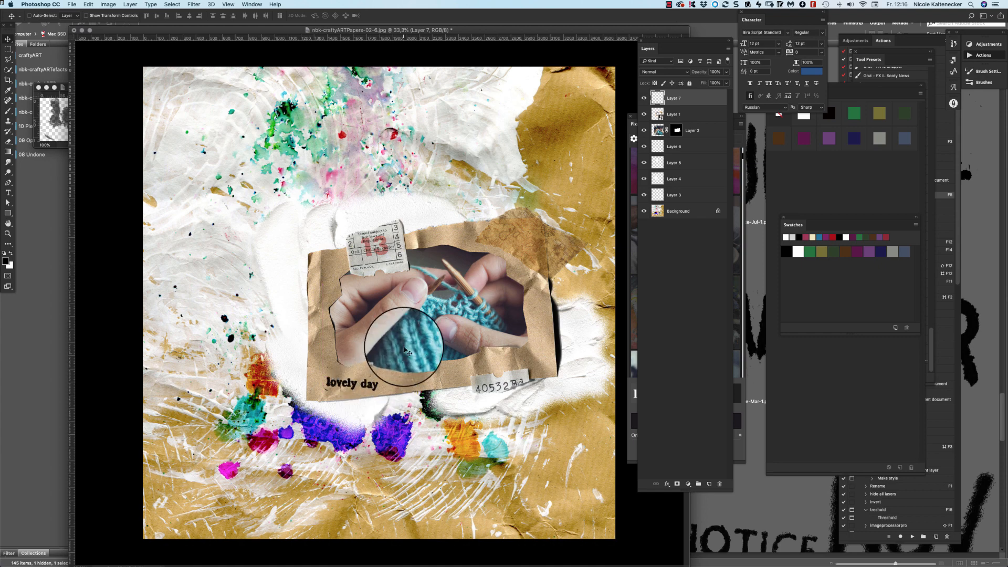
pyautogui.click(51, 120)
pyautogui.press('super+w')
# - Switch to Bridge and open the October stamp nbk-OAttract-EL-Date-Oct.png
pyautogui.click(773, 519)
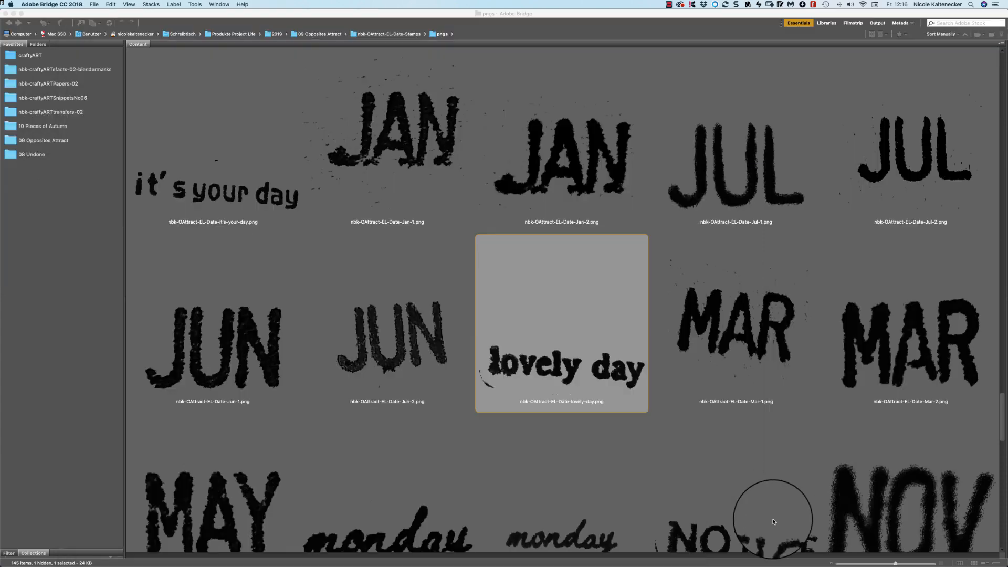
pyautogui.click(773, 520)
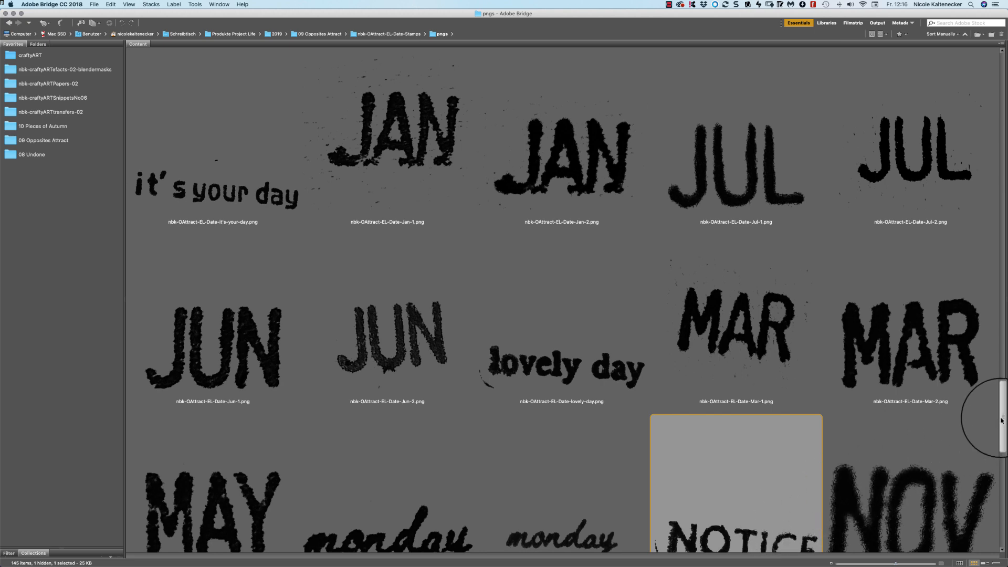
pyautogui.moveTo(1002, 420); pyautogui.dragTo(967, 452)
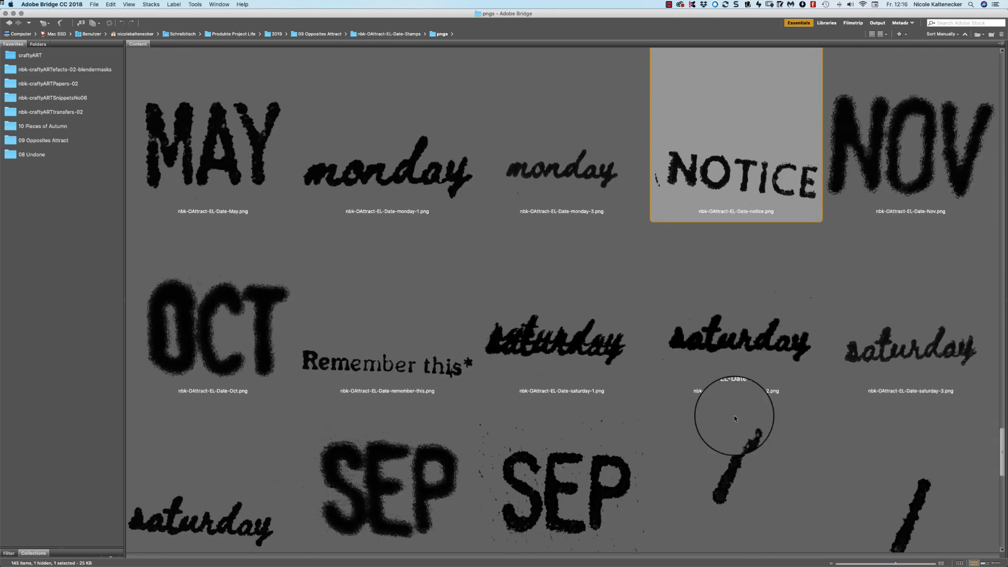
pyautogui.doubleClick(226, 321)
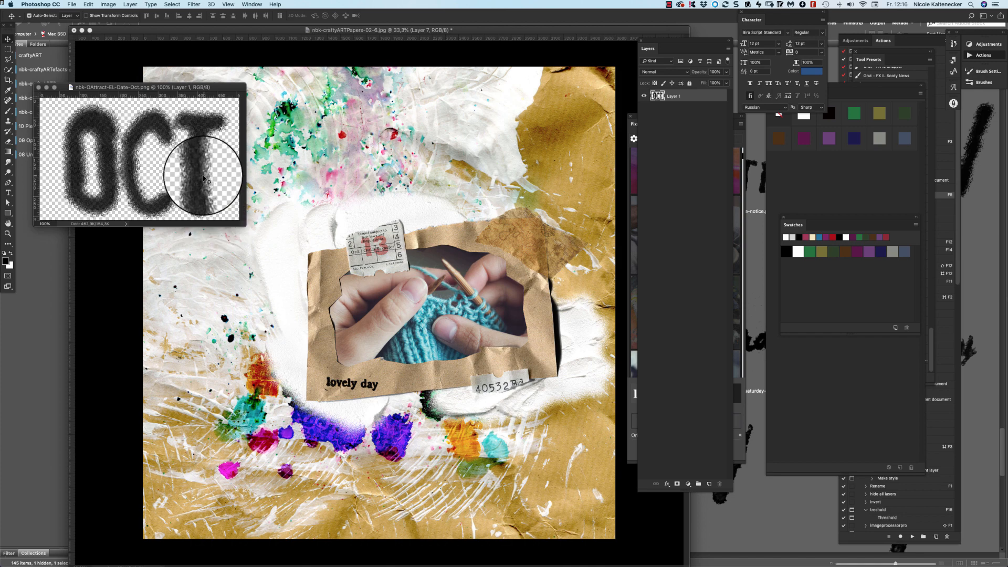
# - Bring the OCT stamp into the collage above the frame's upper edge and move its layer below the framed photo's layer
pyautogui.moveTo(204, 178); pyautogui.dragTo(449, 221)
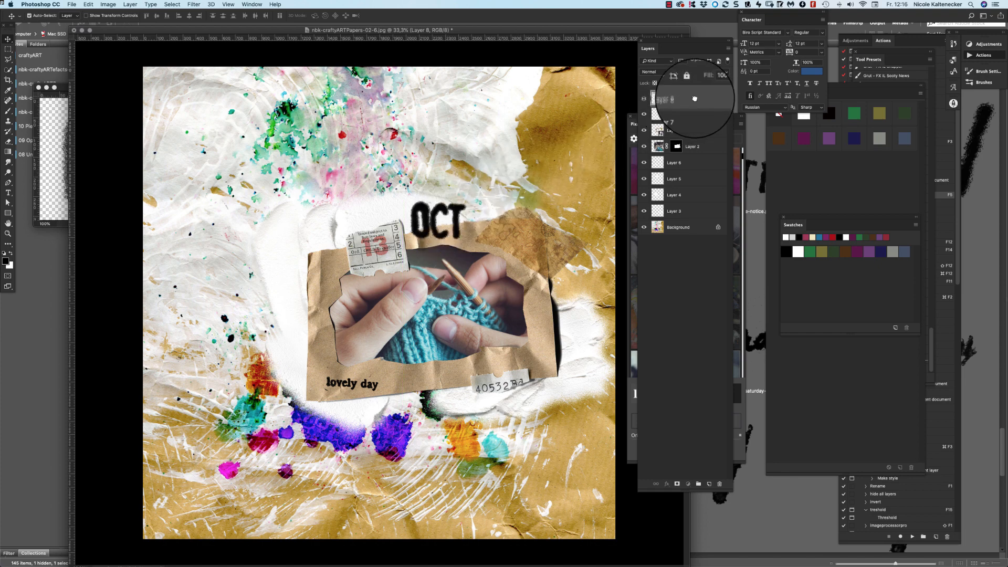
pyautogui.moveTo(694, 99); pyautogui.dragTo(685, 167)
pyautogui.moveTo(450, 213)
pyautogui.mouseDown()
pyautogui.moveTo(445, 205)
pyautogui.moveTo(449, 213)
pyautogui.mouseUp()
pyautogui.press('super+t')
# - Switch to Bridge, browse the weekday stamps and open nbk-OAttract-EL-Date-friday-3.png
pyautogui.click(755, 518)
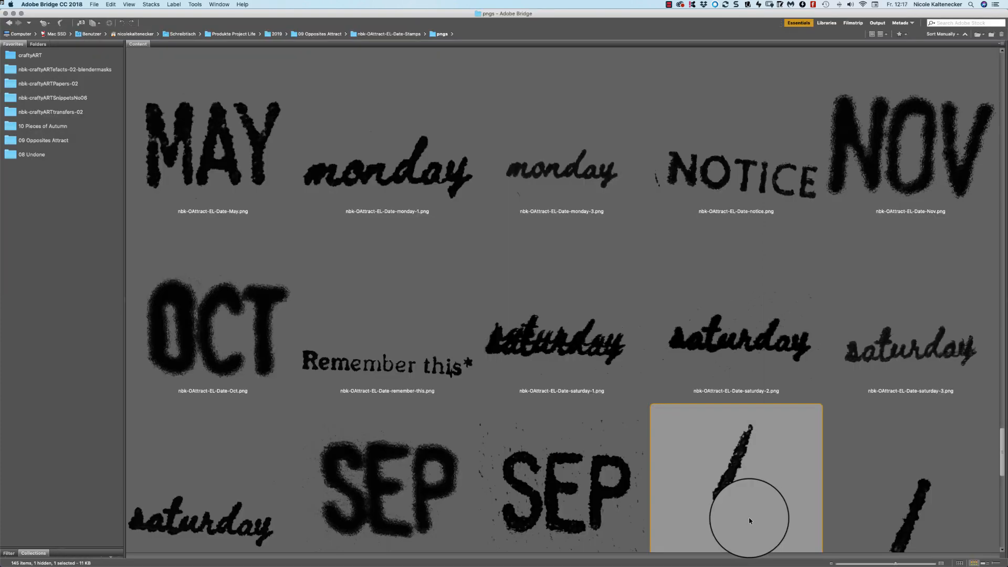
pyautogui.scroll(-10, 981, 453)
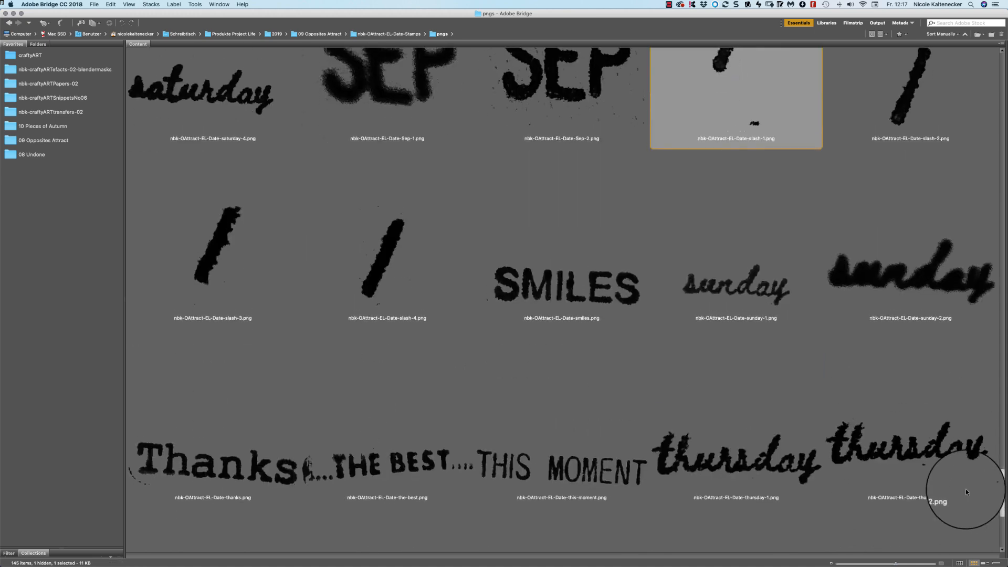
pyautogui.scroll(-2, 945, 499)
pyautogui.moveTo(406, 556)
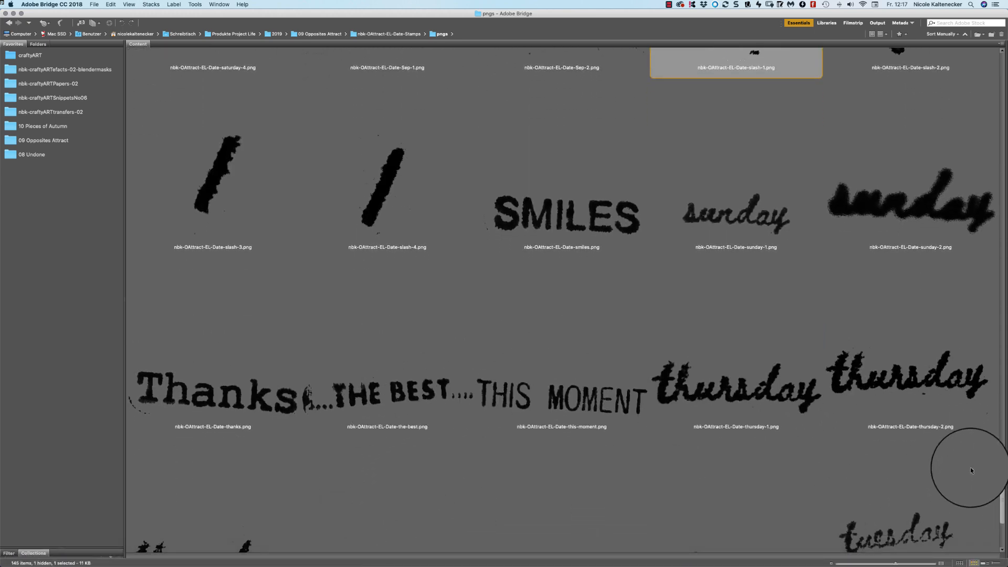
pyautogui.click(1000, 431)
pyautogui.scroll(-10, 990, 473)
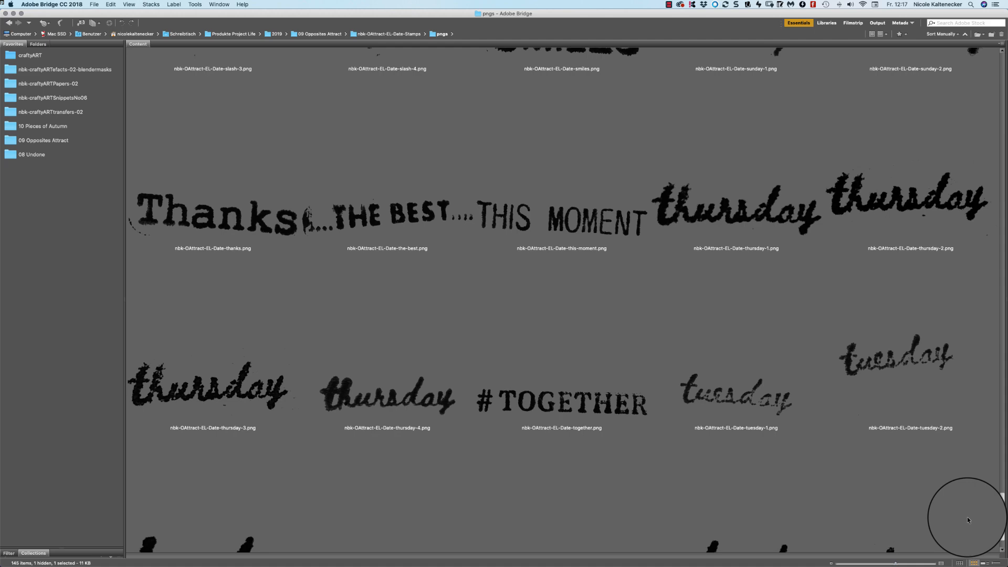
pyautogui.scroll(-1, 968, 520)
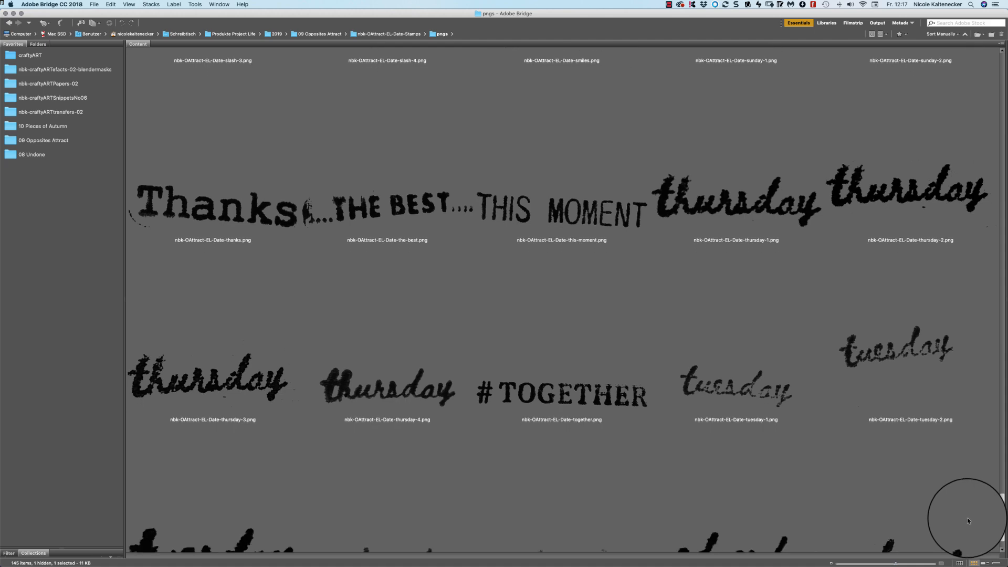
pyautogui.scroll(-3, 968, 519)
pyautogui.scroll(20, 954, 554)
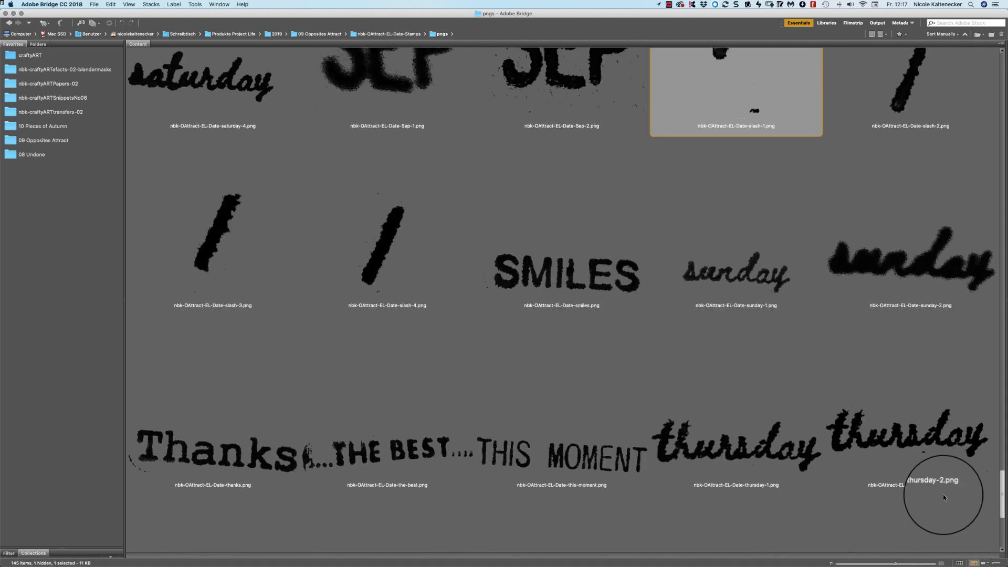
pyautogui.scroll(8, 897, 394)
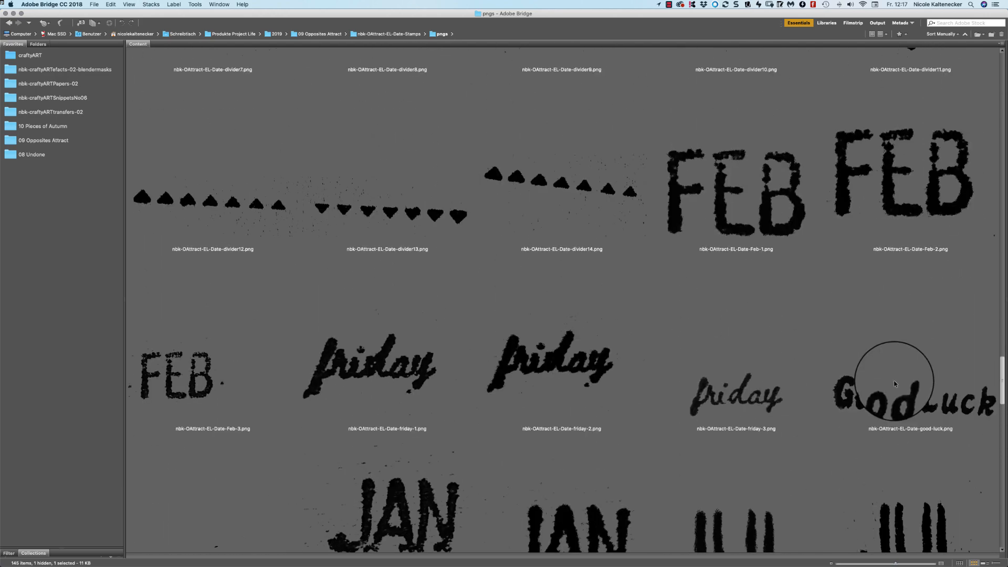
pyautogui.doubleClick(749, 402)
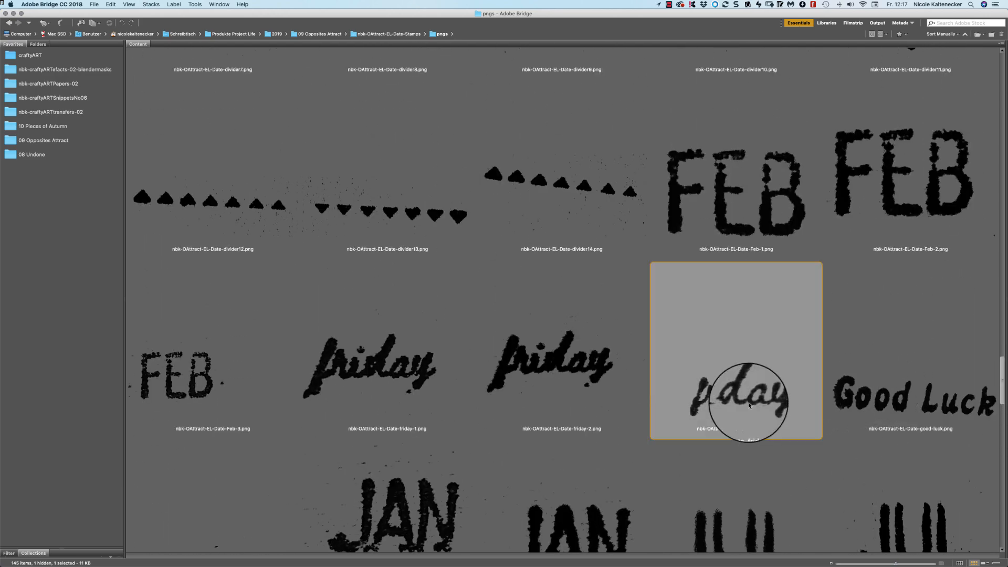
# - Bring the "friday" stamp into the collage and place it just left of the OCT stamp
pyautogui.moveTo(153, 139); pyautogui.dragTo(480, 199)
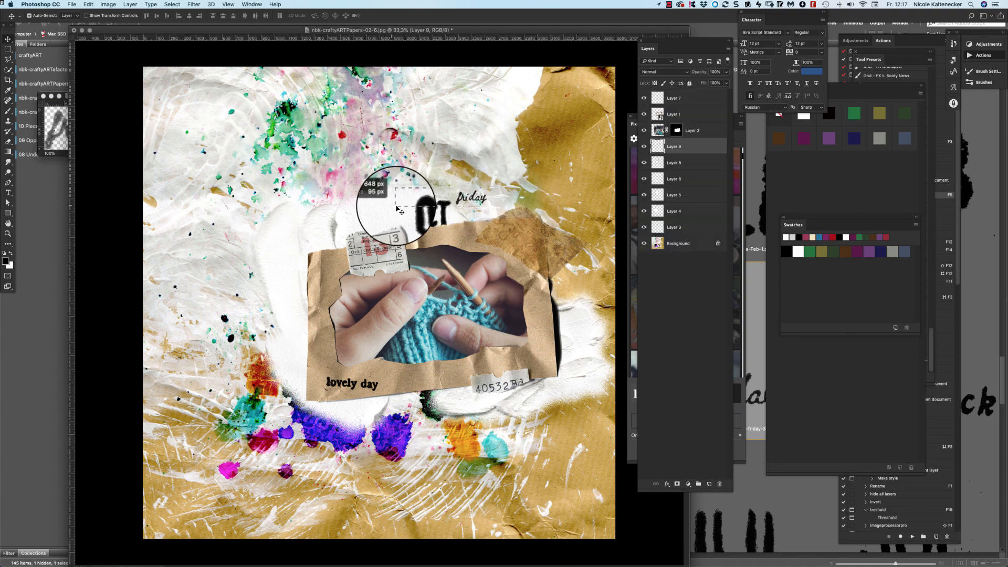
pyautogui.keyDown('shift'); pyautogui.click(470, 189); pyautogui.keyUp('shift')
pyautogui.click(517, 196)
pyautogui.moveTo(518, 199); pyautogui.dragTo(398, 207)
# - Convert the "friday" stamp's layer to a smart object and adjust the stamp with Free Transform
pyautogui.rightClick(713, 146)
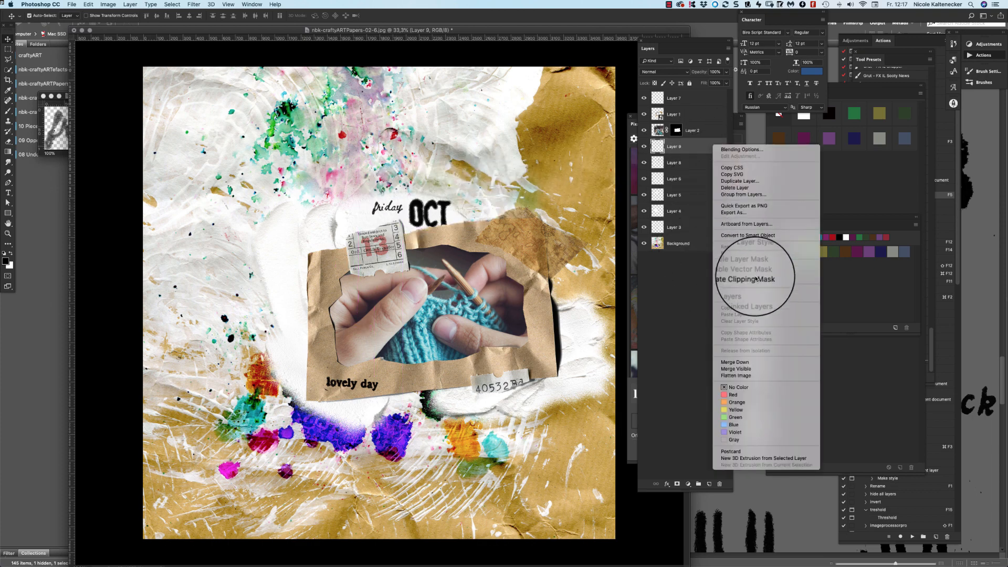
pyautogui.click(752, 238)
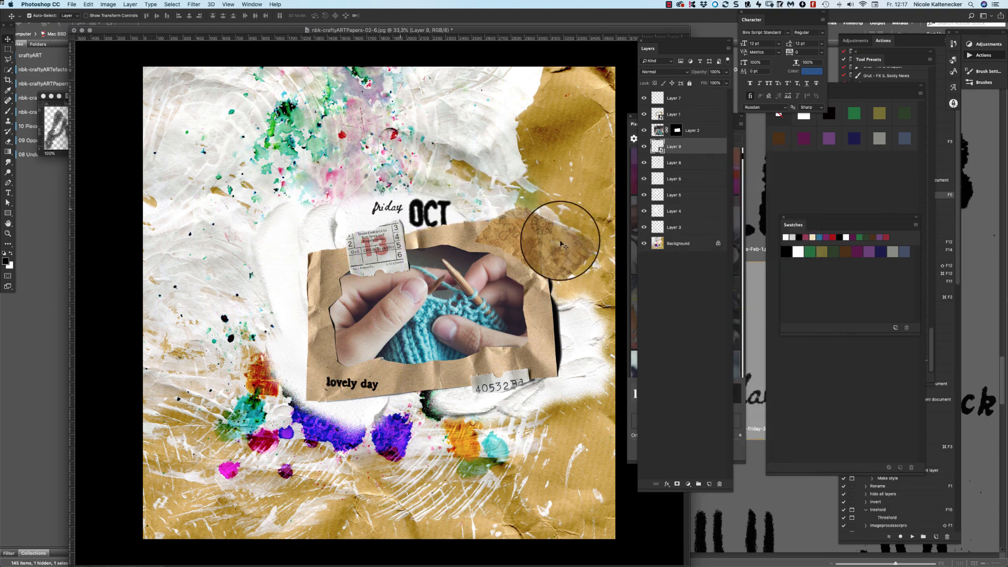
pyautogui.press('super+t')
pyautogui.moveTo(412, 244); pyautogui.dragTo(400, 210)
pyautogui.press('Return')
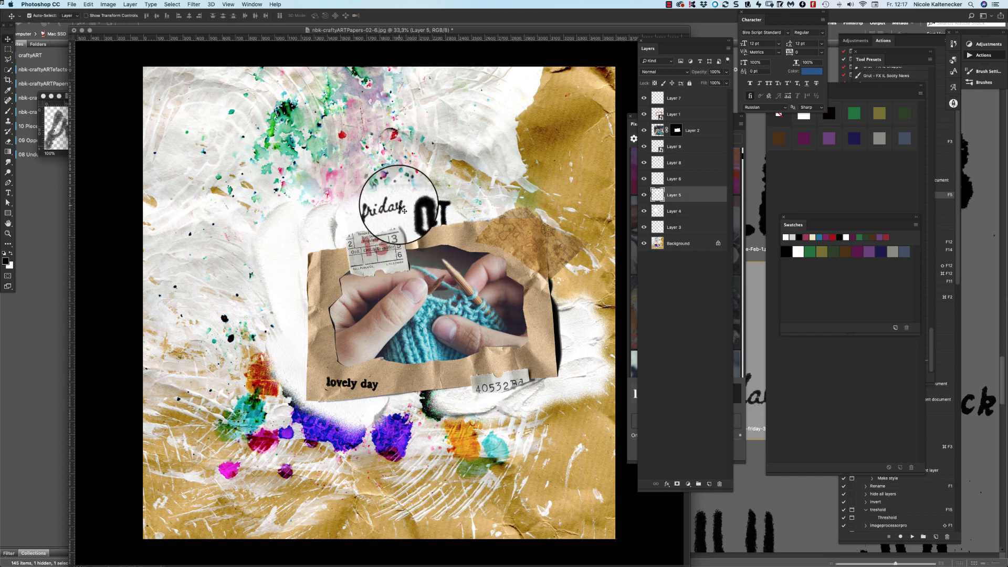
# - Move the "friday" stamp onto the upper part of the ticket and raise its layer to the top of the stack
pyautogui.click(403, 208)
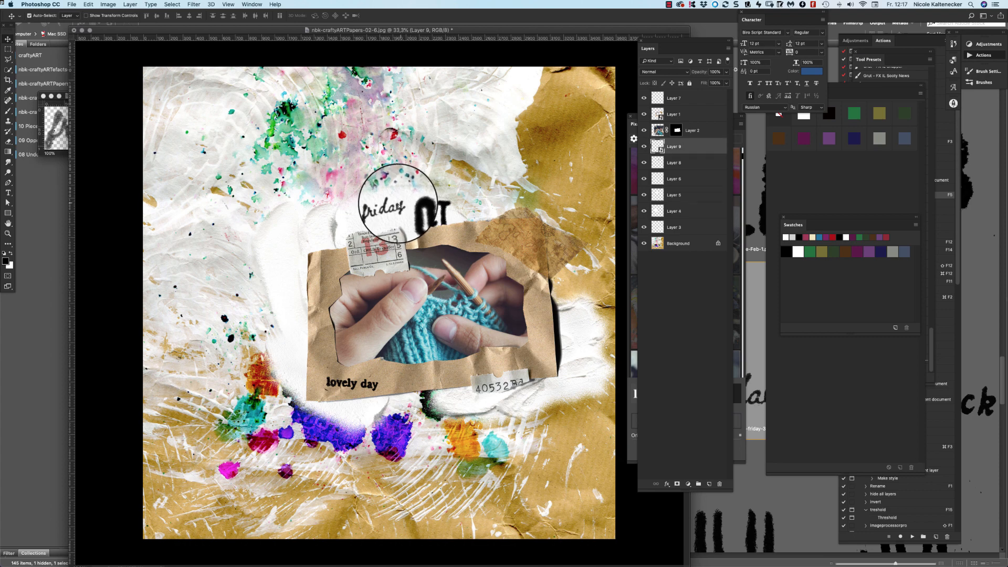
pyautogui.moveTo(400, 206); pyautogui.dragTo(380, 228)
pyautogui.press('super+shift+bracketright')
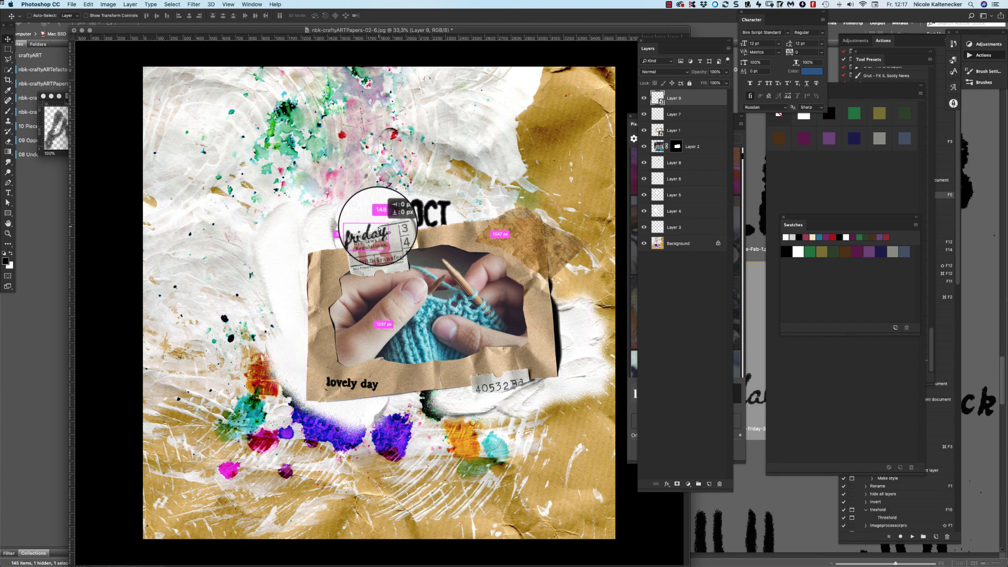
# - Raise the OCT stamp's layer to the top of the stack and scale the stamp down over the ticket's lower-right corner
pyautogui.keyDown('super'); pyautogui.click(445, 203); pyautogui.keyUp('super')
pyautogui.press('super+shift+bracketright')
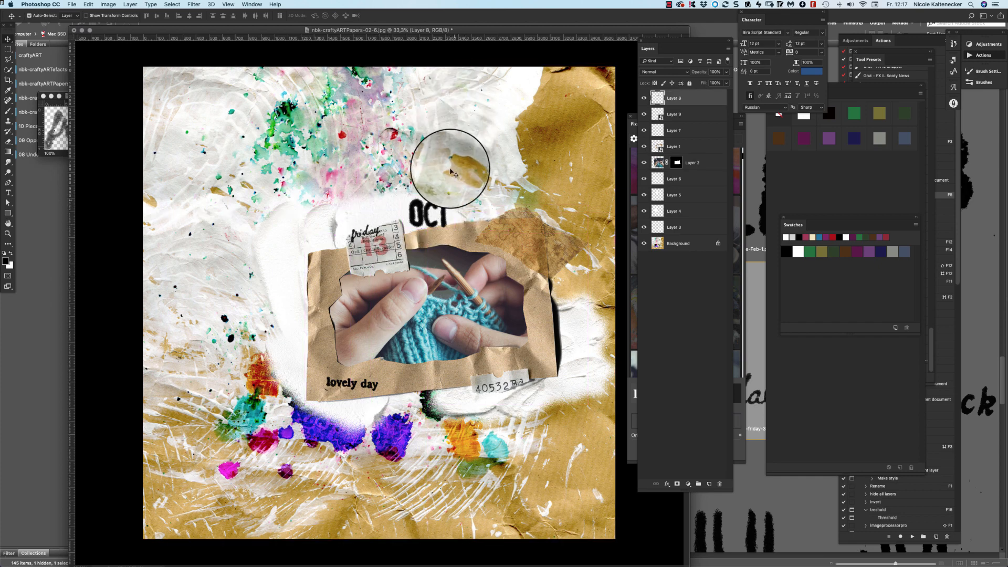
pyautogui.moveTo(438, 214); pyautogui.dragTo(407, 262)
pyautogui.press('super+t')
pyautogui.press('Return')
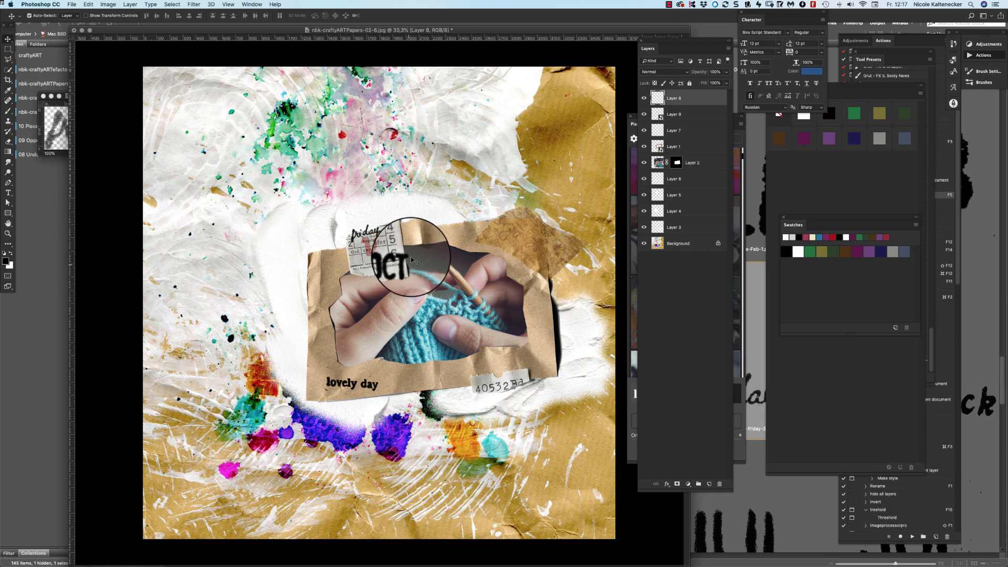
# - Try converting the OCT stamp's layer to a smart object and enlarge the stamp across the frame's upper-right edge
pyautogui.rightClick(705, 98)
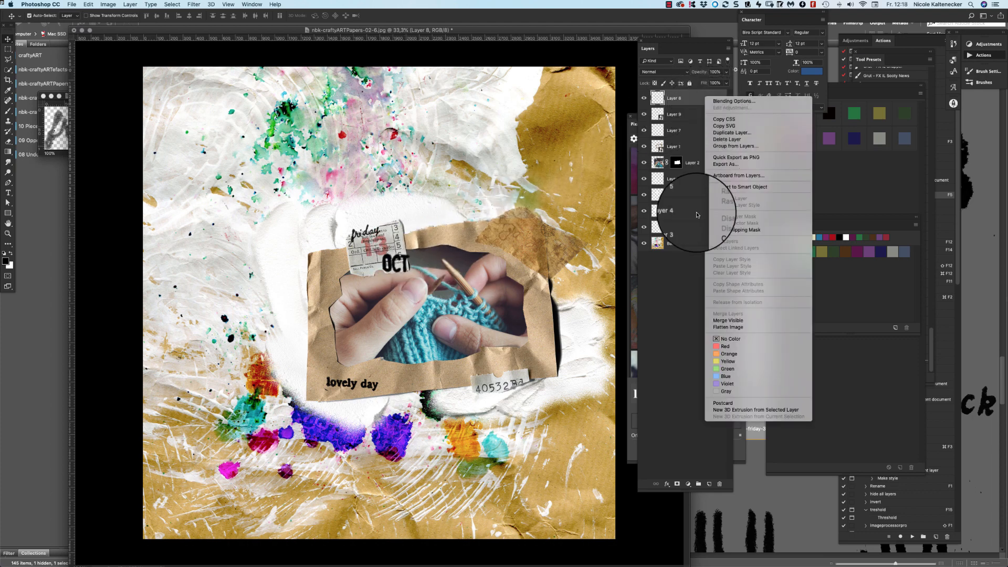
pyautogui.click(718, 188)
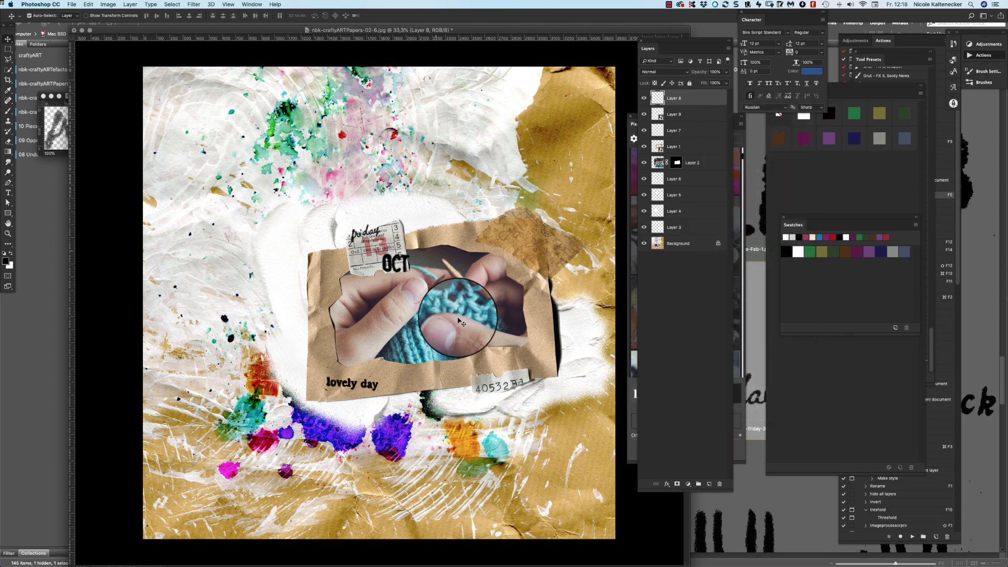
pyautogui.hotkey('ctrl', 't')
pyautogui.moveTo(411, 252); pyautogui.dragTo(537, 183)
pyautogui.press('Return')
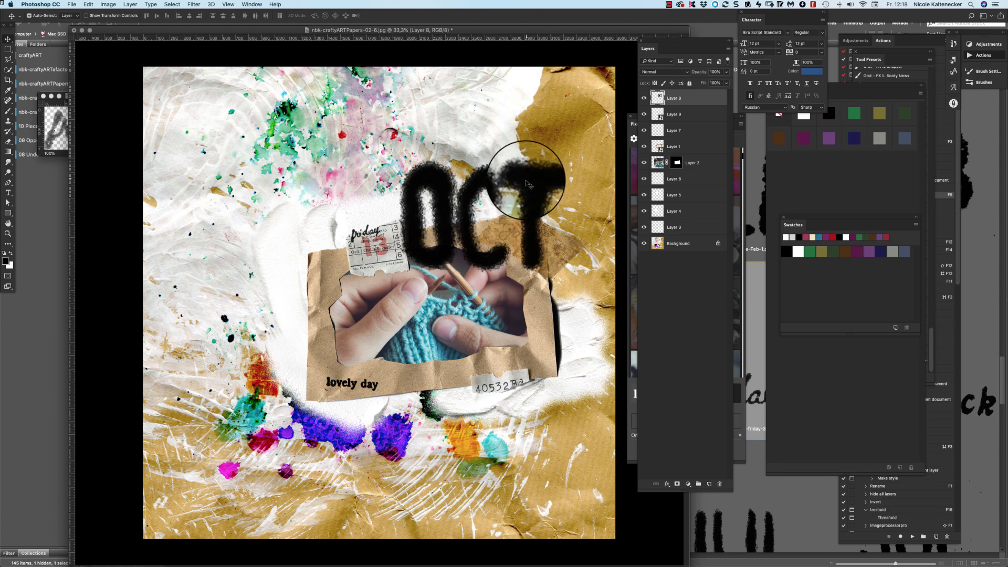
# - Shrink the OCT stamp with Free Transform and position it inside the ticket's lower-right corner
pyautogui.hotkey('ctrl', 't')
pyautogui.moveTo(571, 154); pyautogui.dragTo(418, 219)
pyautogui.press('Return')
pyautogui.moveTo(401, 256); pyautogui.dragTo(402, 263)
# - Convert the OCT stamp's layer to a smart object and fine-tune the positions of the stamp and the ticket
pyautogui.rightClick(704, 96)
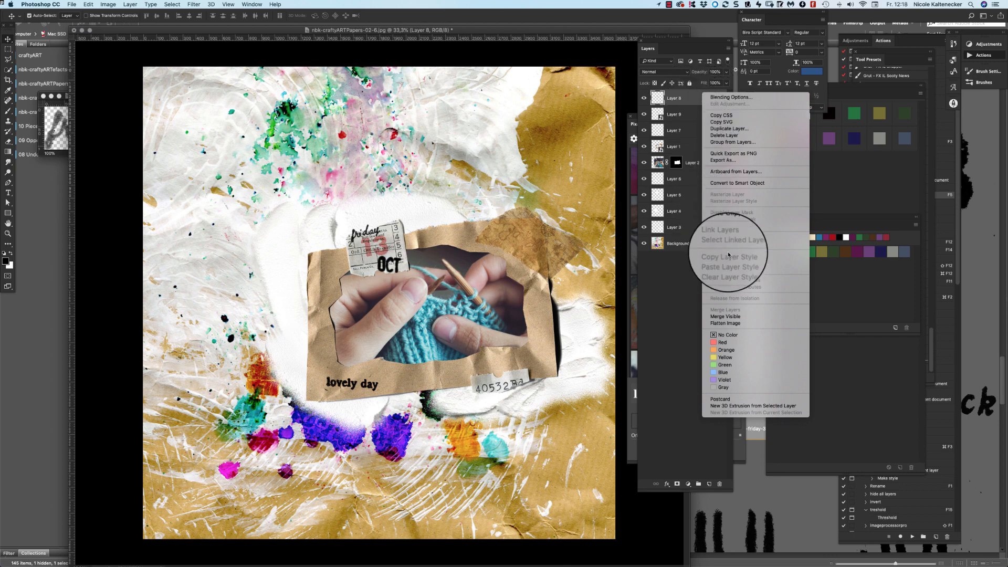
pyautogui.click(732, 183)
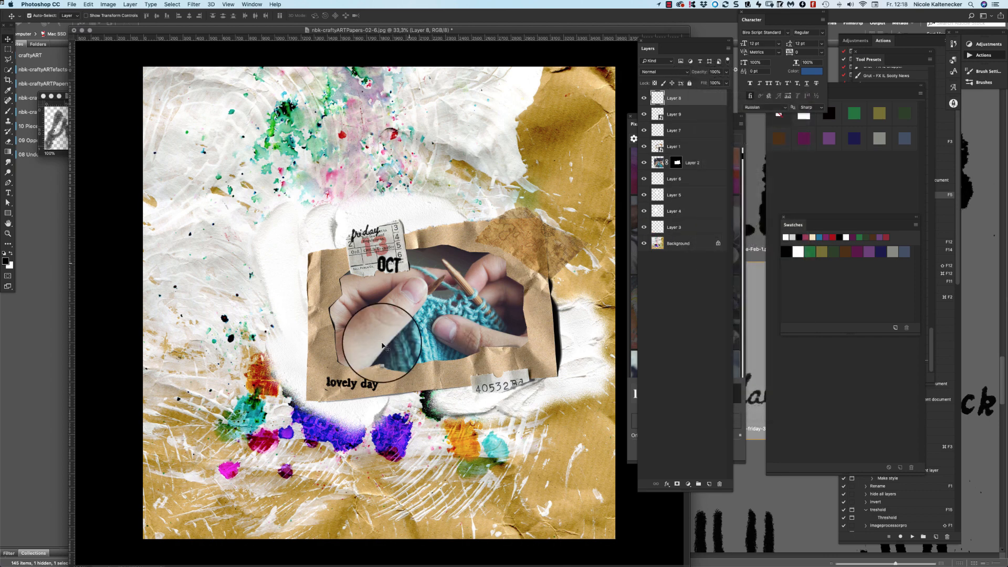
pyautogui.moveTo(399, 263); pyautogui.dragTo(398, 261)
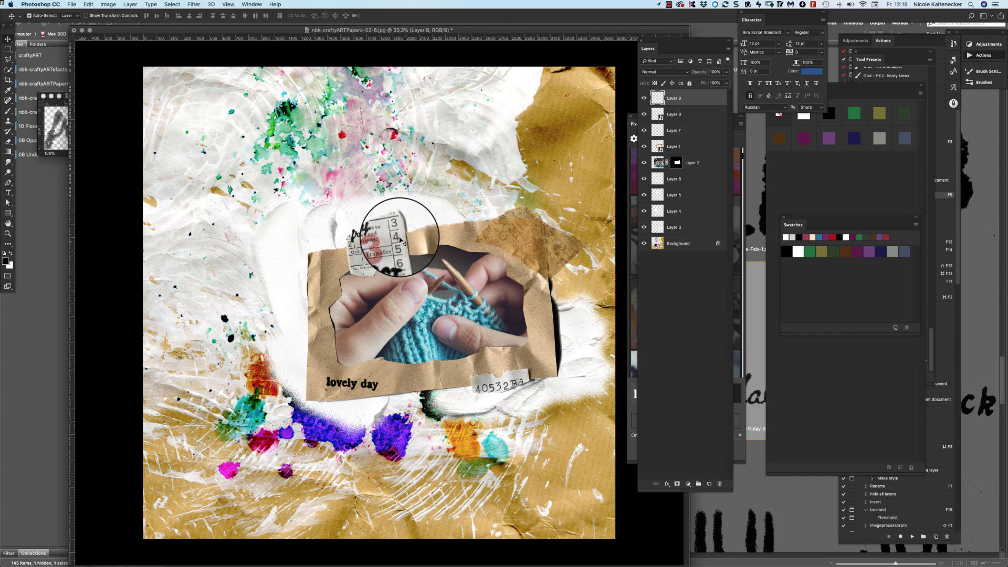
pyautogui.click(400, 238)
pyautogui.moveTo(402, 239); pyautogui.dragTo(398, 236)
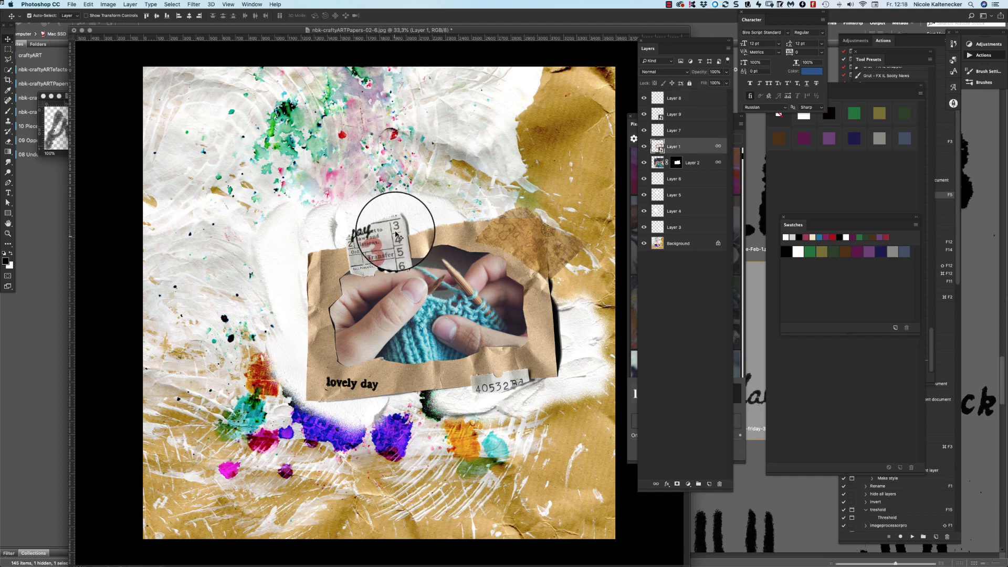
# - Open nbk-craftyARTefacts-02-blendermasks4.png from the nbk-craftyARTefacts-02-blendermasks folder in Bridge, then copy its artwork and close the file
pyautogui.click(723, 519)
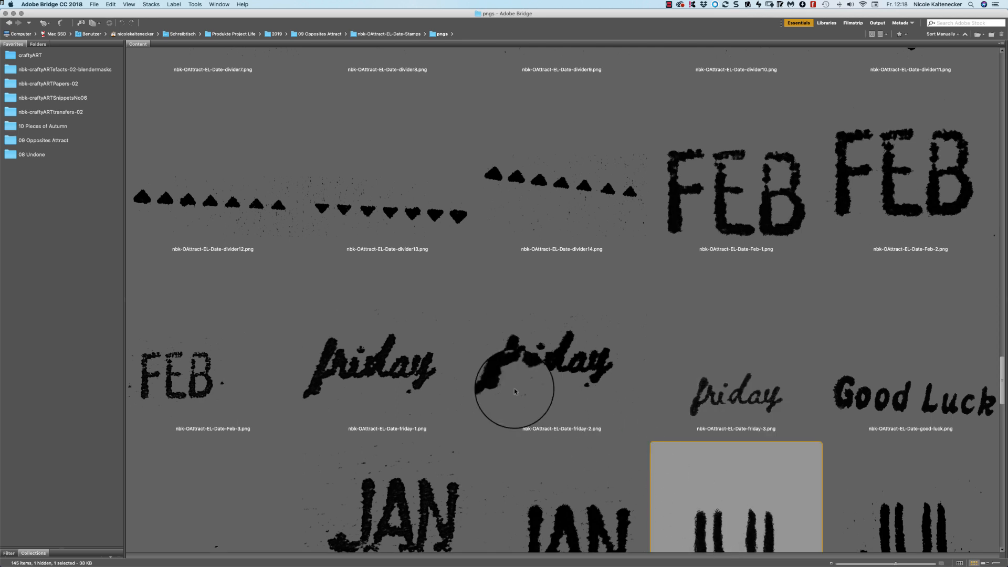
pyautogui.click(70, 112)
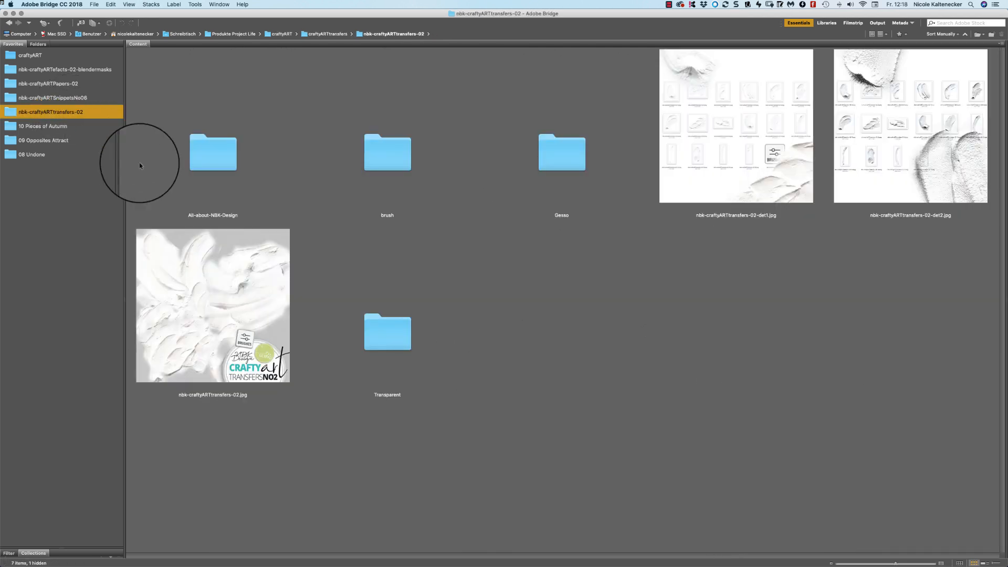
pyautogui.click(384, 339)
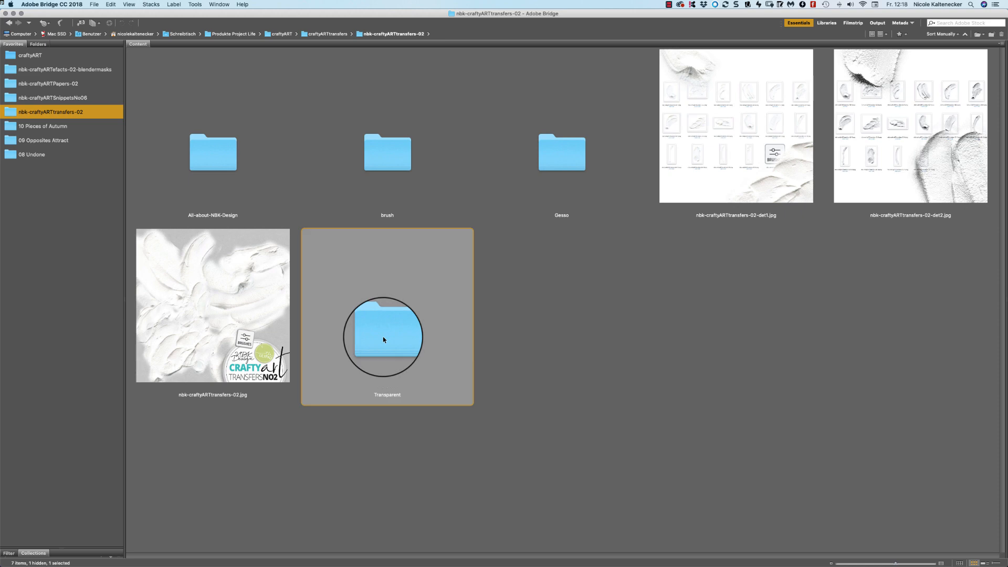
pyautogui.click(94, 70)
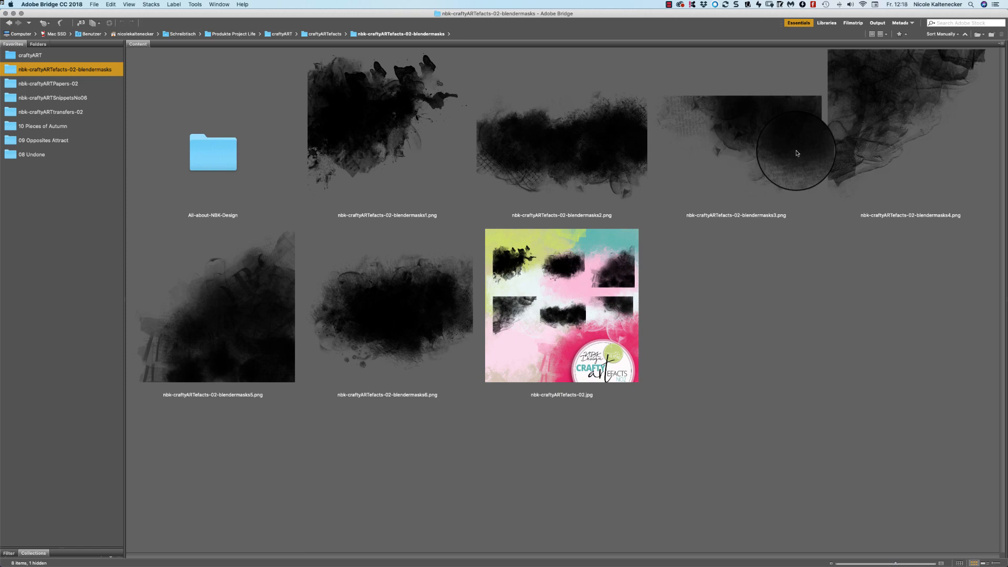
pyautogui.doubleClick(870, 105)
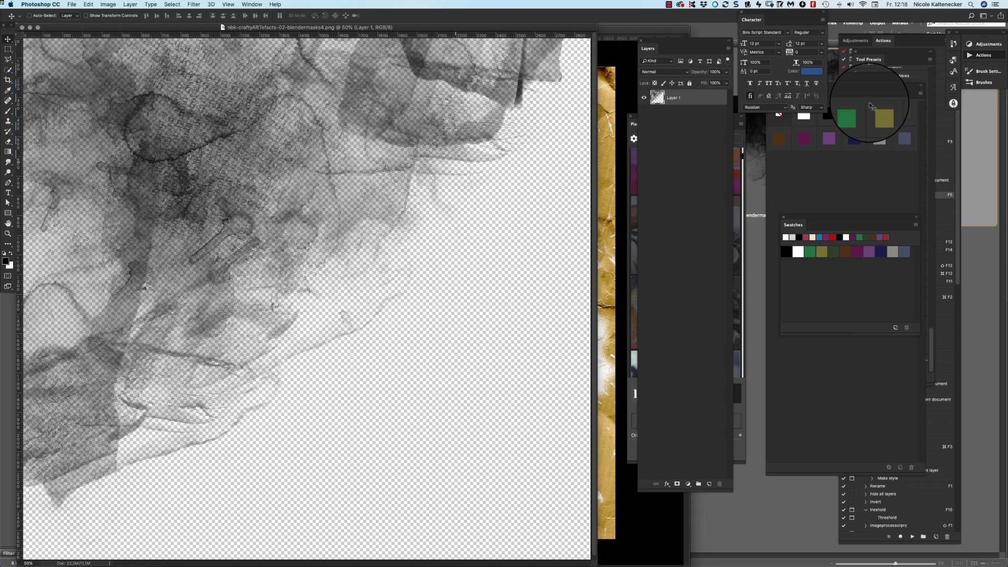
pyautogui.press('super+c')
pyautogui.press('super+w')
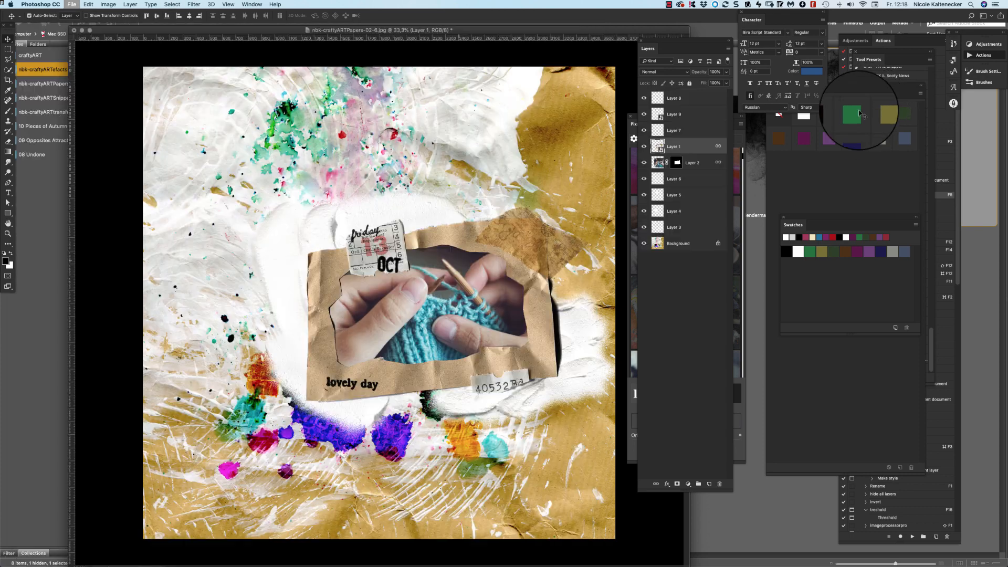
# - Paste the copied blender mask directly above the Background layer and align it with the page's upper-left corner
pyautogui.click(681, 241)
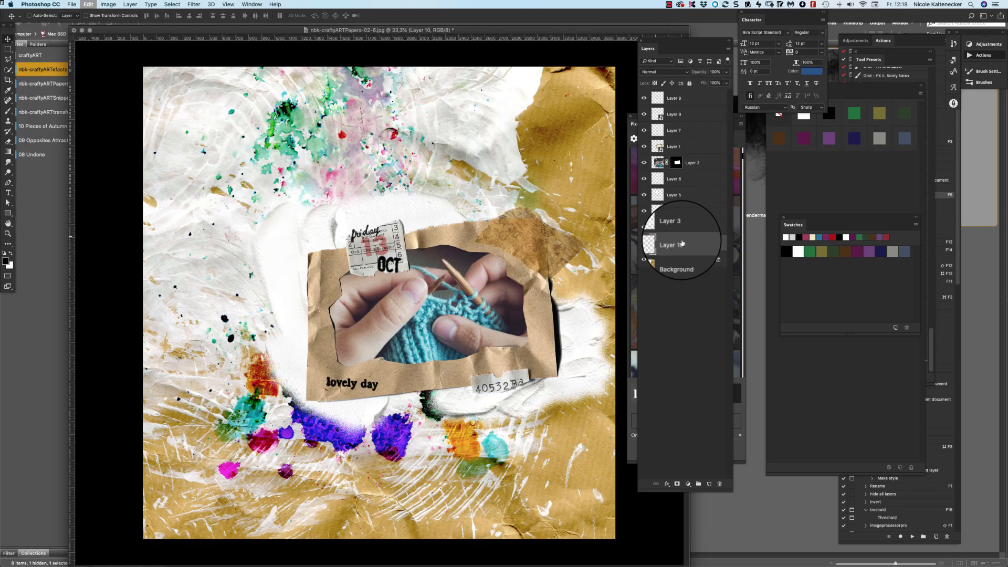
pyautogui.moveTo(218, 30); pyautogui.dragTo(239, 79)
pyautogui.click(246, 61)
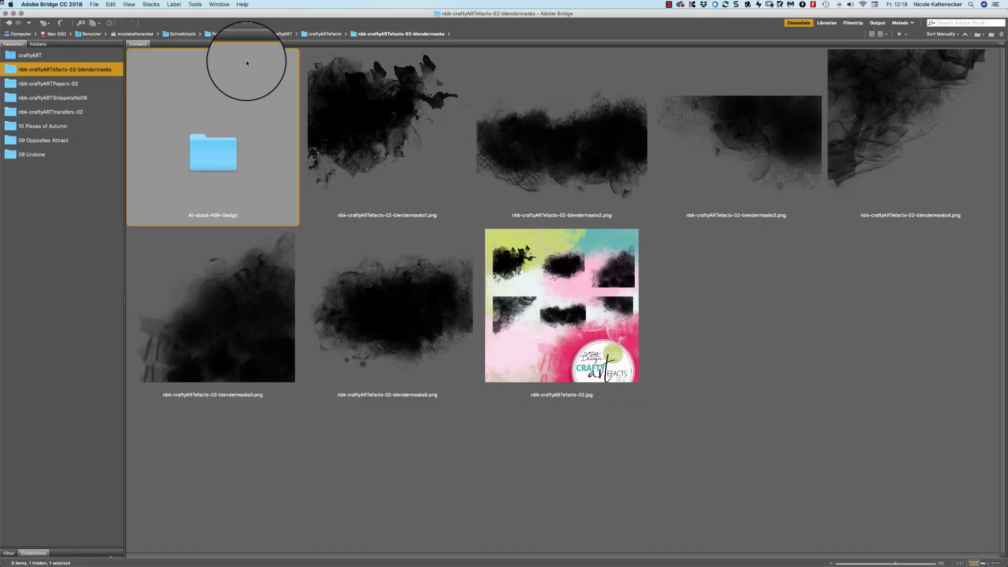
pyautogui.click(339, 551)
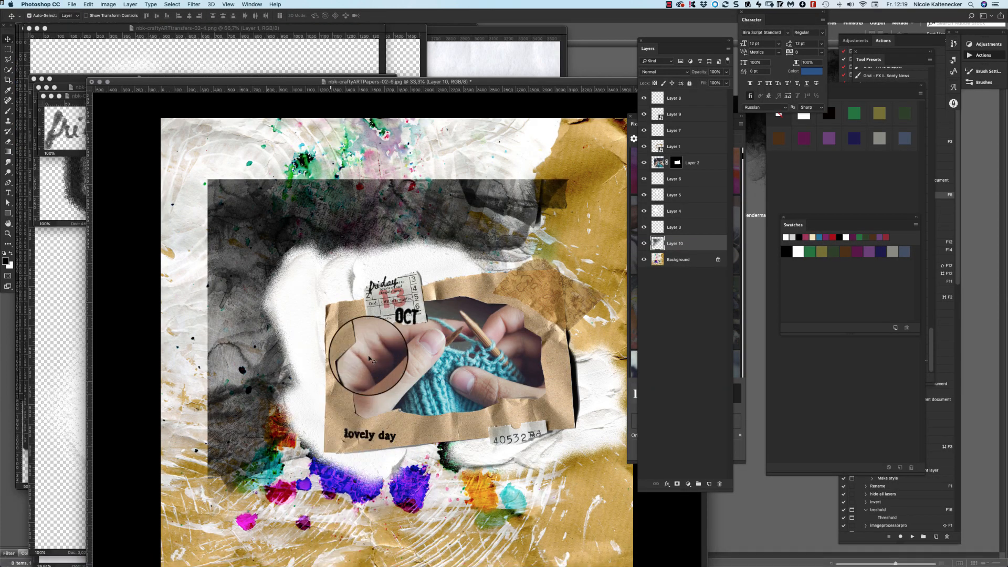
pyautogui.moveTo(391, 197); pyautogui.dragTo(346, 135)
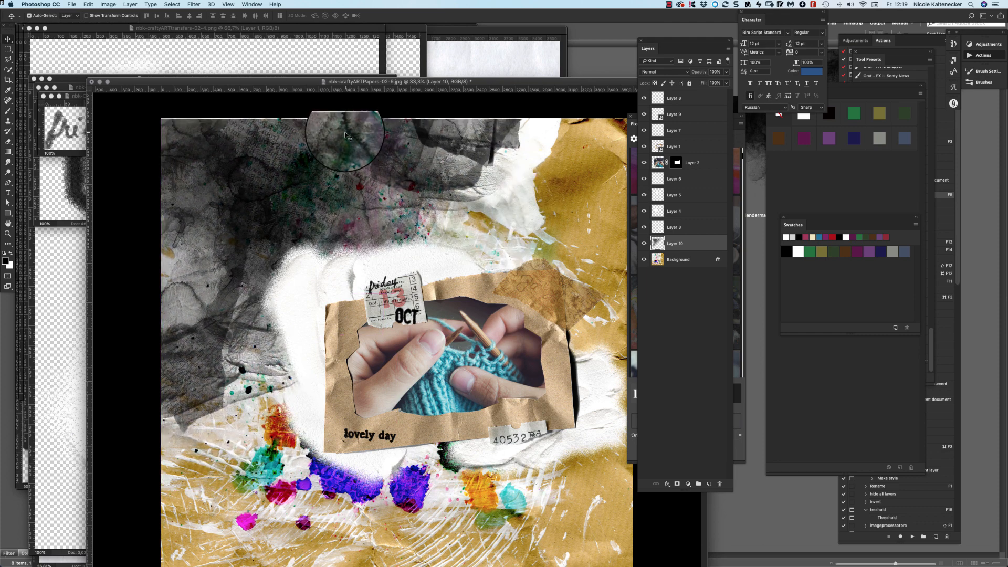
# - Enlarge the blender mask proportionally to about 107% with Free Transform
pyautogui.press('super+t')
pyautogui.moveTo(538, 468); pyautogui.dragTo(574, 478)
pyautogui.press('Return')
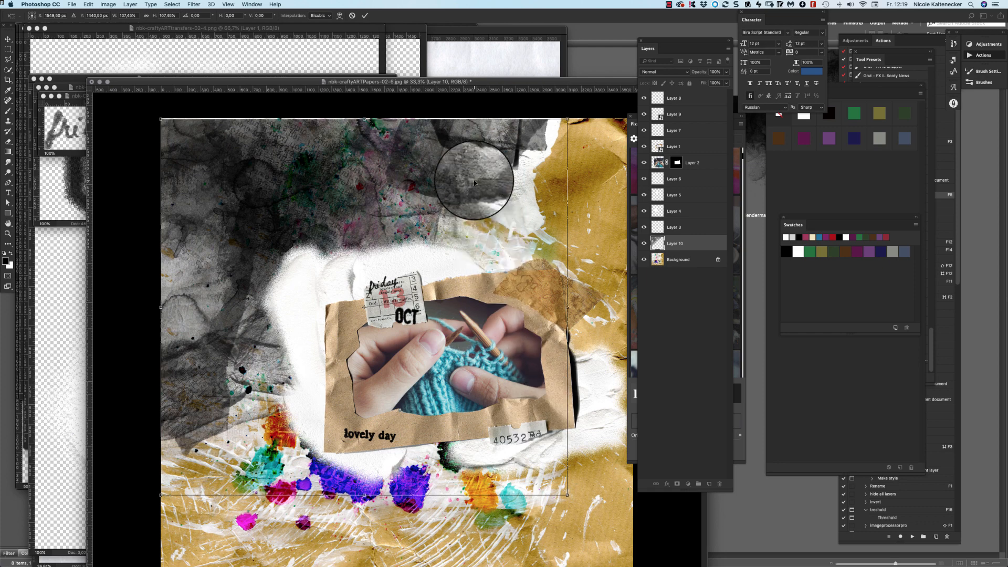
# - Open nbk-craftyARTPapers-02-1.jpg from the nbk-craftyARTPapers-02 folder in Bridge, then add the paper above the blender mask and clip it to the mask
pyautogui.click(780, 519)
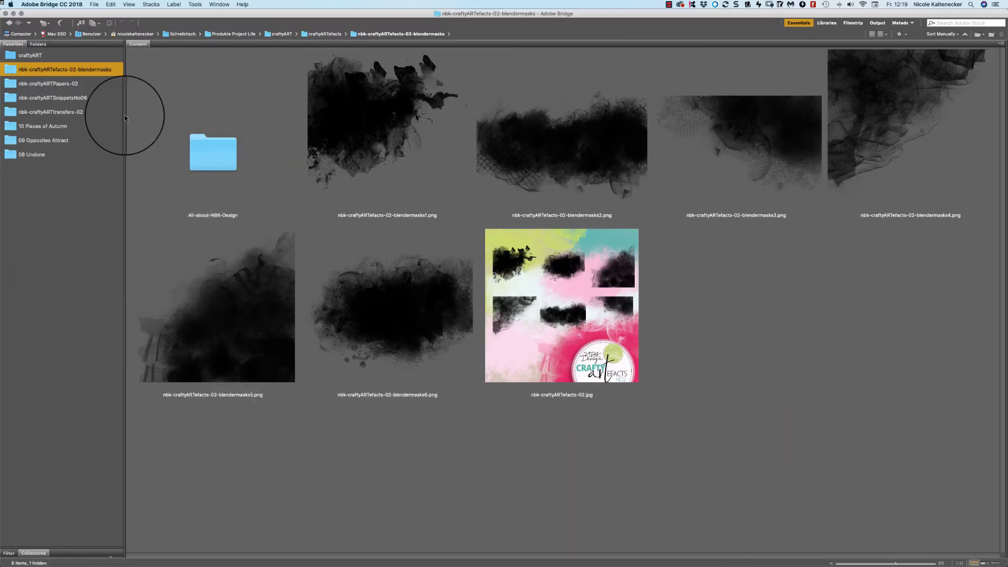
pyautogui.click(68, 81)
pyautogui.click(718, 152)
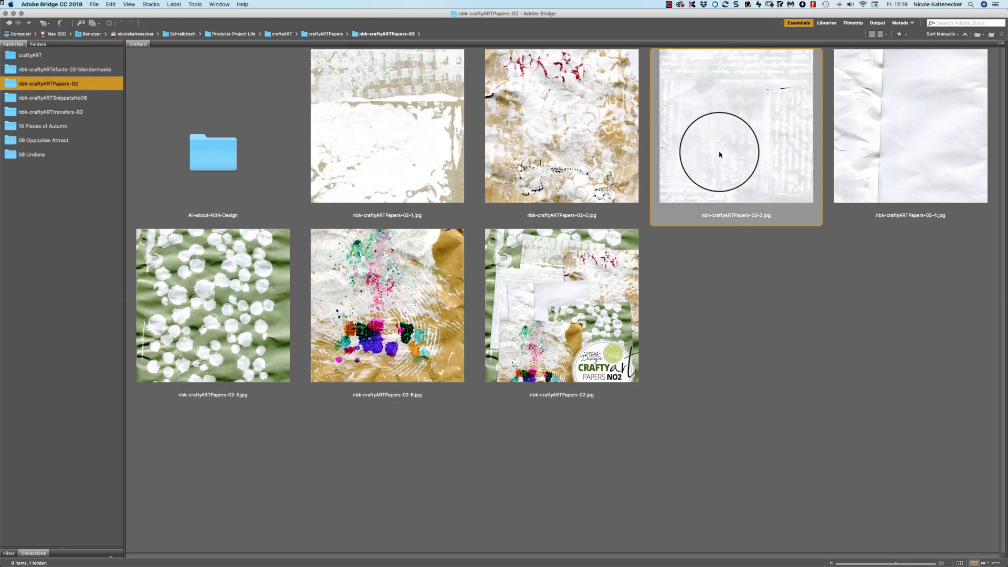
pyautogui.doubleClick(430, 135)
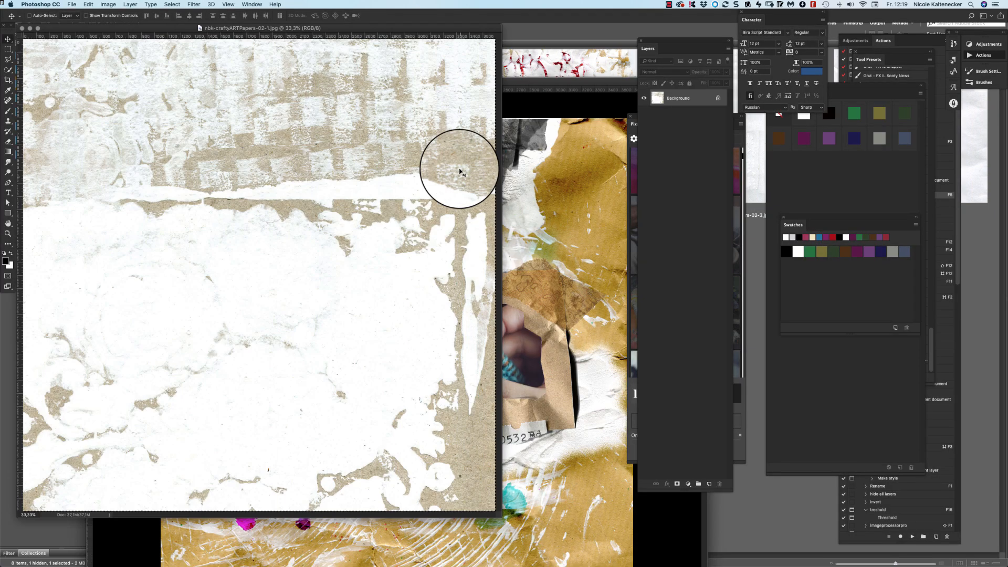
pyautogui.moveTo(460, 172); pyautogui.dragTo(479, 219)
pyautogui.press('super+alt+g')
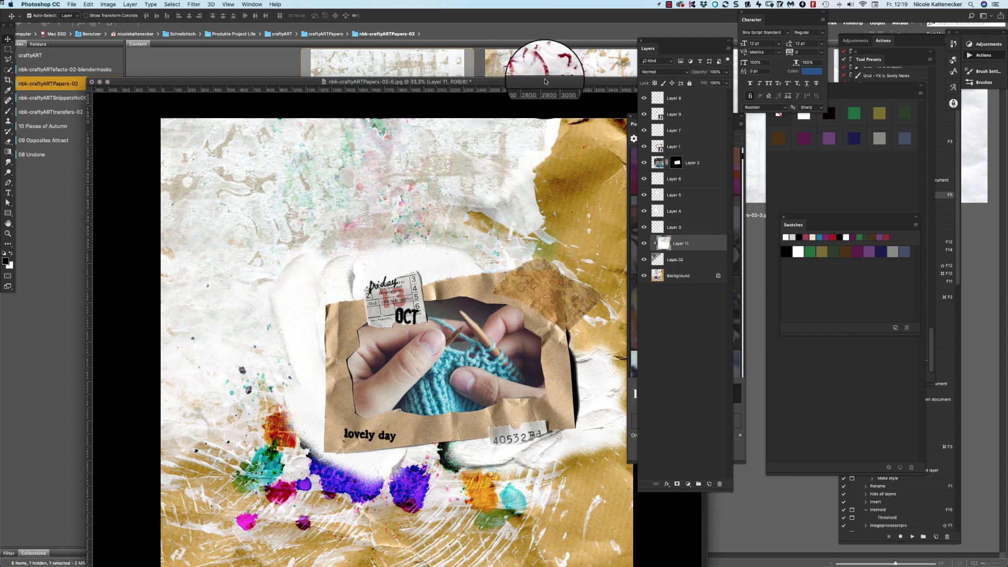
# - Reposition the gesso strokes around the frame's lower and right edges so they uncover the ink splashes beneath the frame
pyautogui.moveTo(544, 84); pyautogui.dragTo(522, 49)
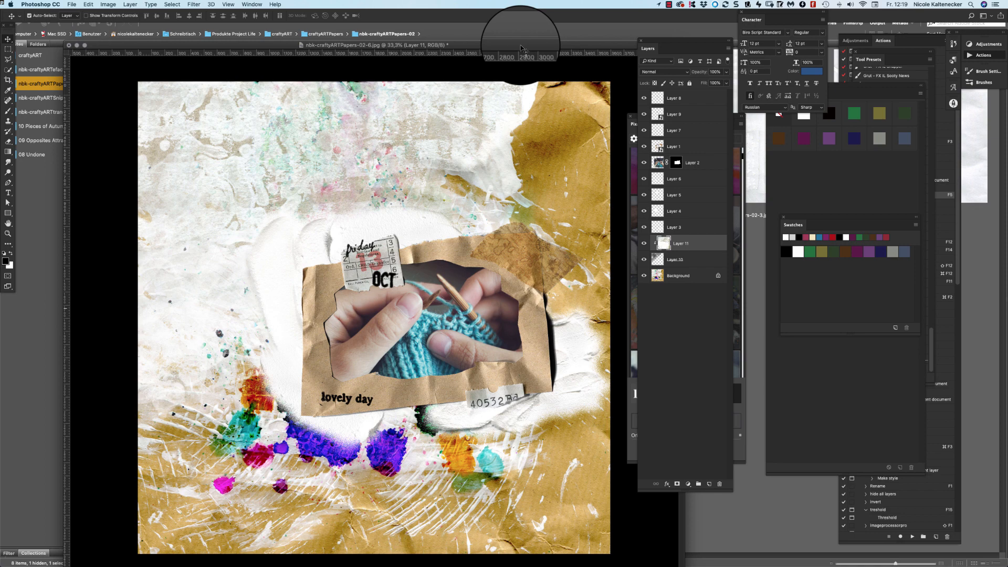
pyautogui.moveTo(369, 411)
pyautogui.mouseDown()
pyautogui.moveTo(341, 387)
pyautogui.moveTo(330, 339)
pyautogui.moveTo(315, 348)
pyautogui.moveTo(574, 249)
pyautogui.moveTo(563, 284)
pyautogui.mouseUp()
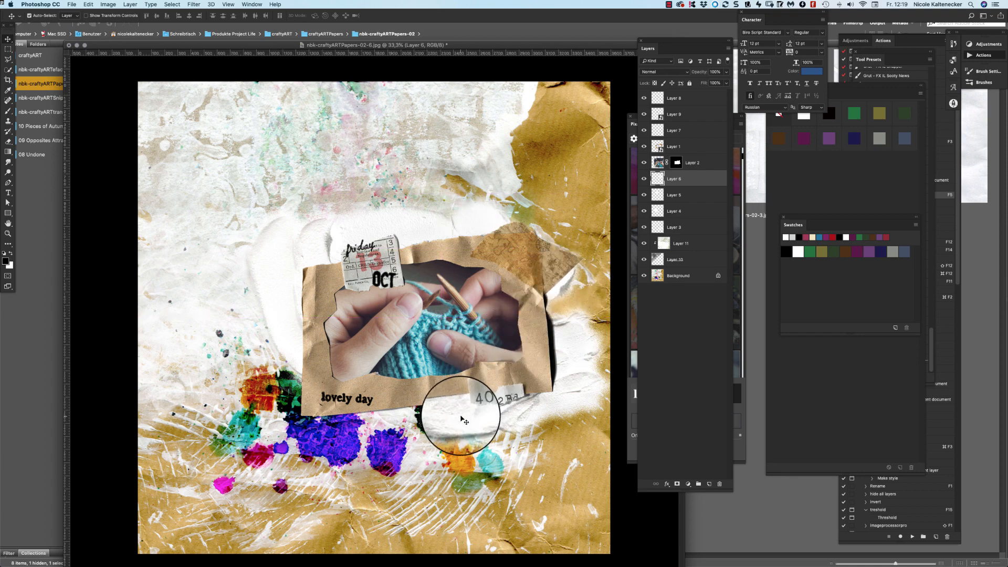
pyautogui.moveTo(461, 417)
pyautogui.mouseDown()
pyautogui.moveTo(430, 432)
pyautogui.moveTo(457, 420)
pyautogui.moveTo(466, 429)
pyautogui.mouseUp()
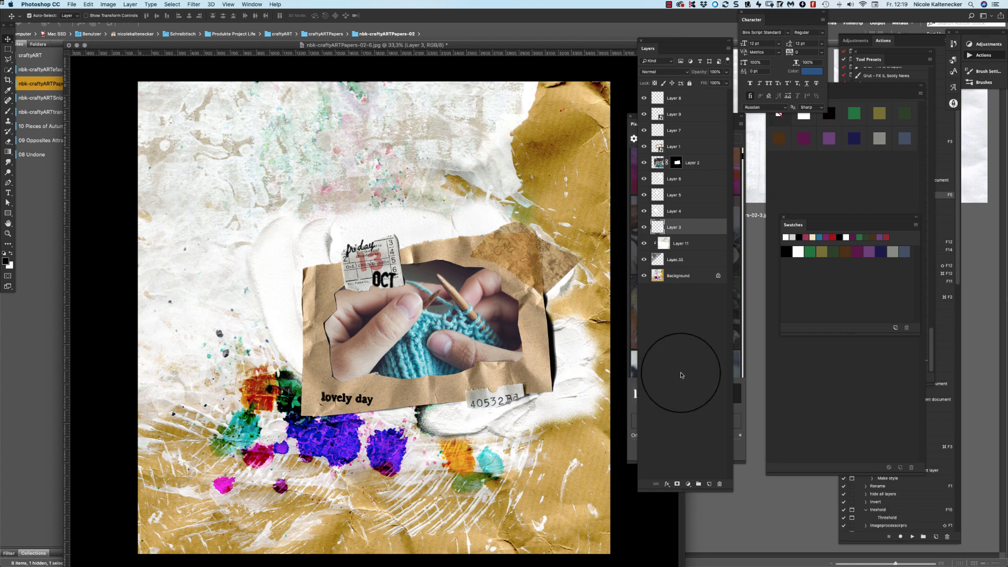
pyautogui.moveTo(446, 422)
pyautogui.mouseDown()
pyautogui.moveTo(423, 408)
pyautogui.moveTo(427, 424)
pyautogui.moveTo(419, 418)
pyautogui.moveTo(516, 421)
pyautogui.mouseUp()
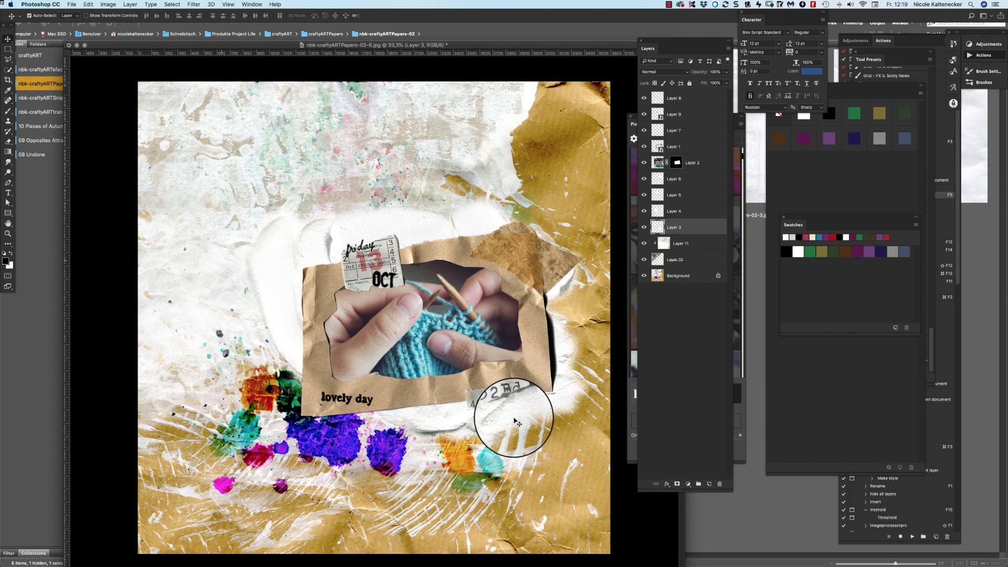
# - Open nbk-craftyARTtransfers-02-10.png from the nbk-craftyARTtransfers-02 Transparent folder in Bridge and place the gesso stroke behind the frame's left edge
pyautogui.click(720, 522)
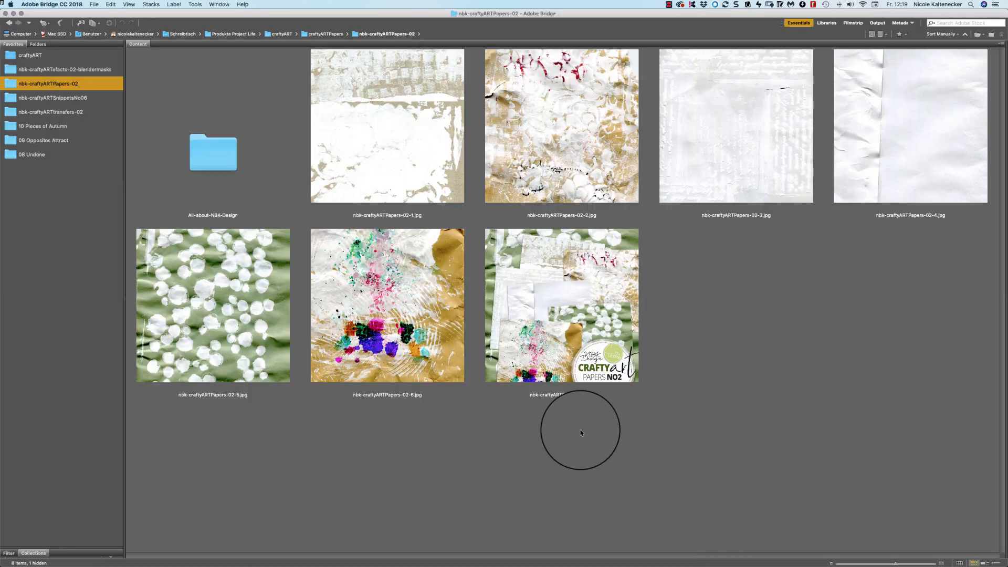
pyautogui.click(107, 111)
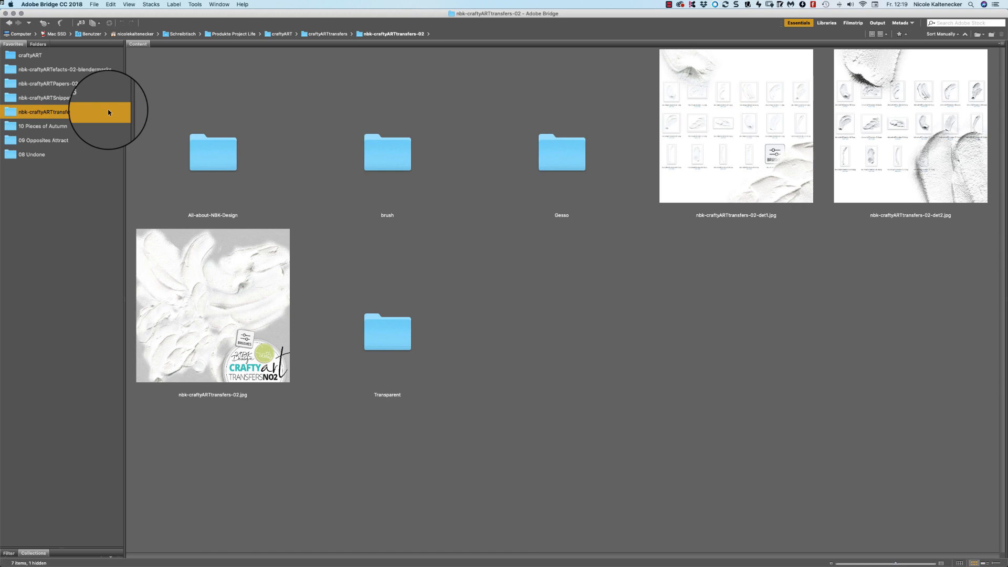
pyautogui.doubleClick(393, 348)
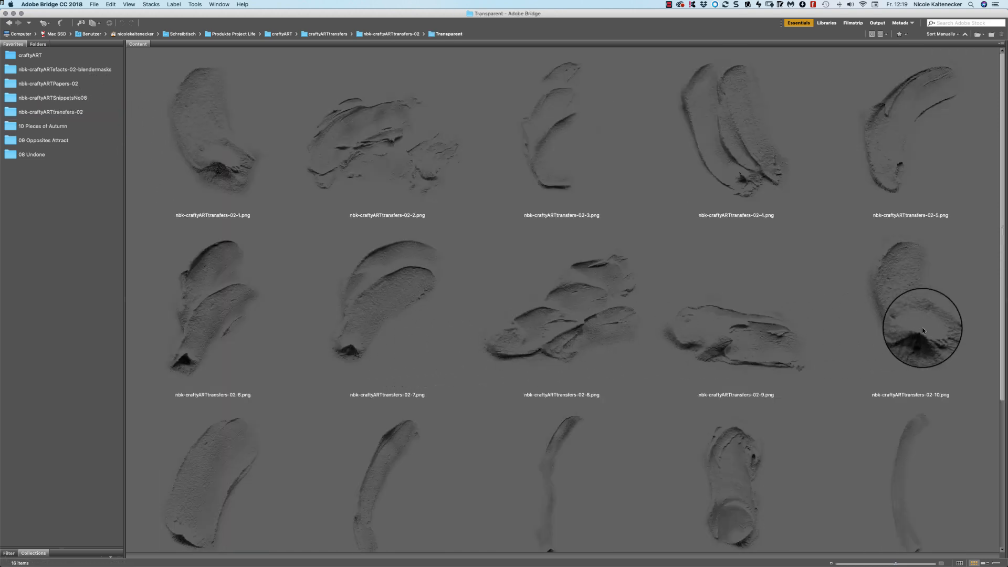
pyautogui.click(923, 330)
pyautogui.doubleClick(926, 330)
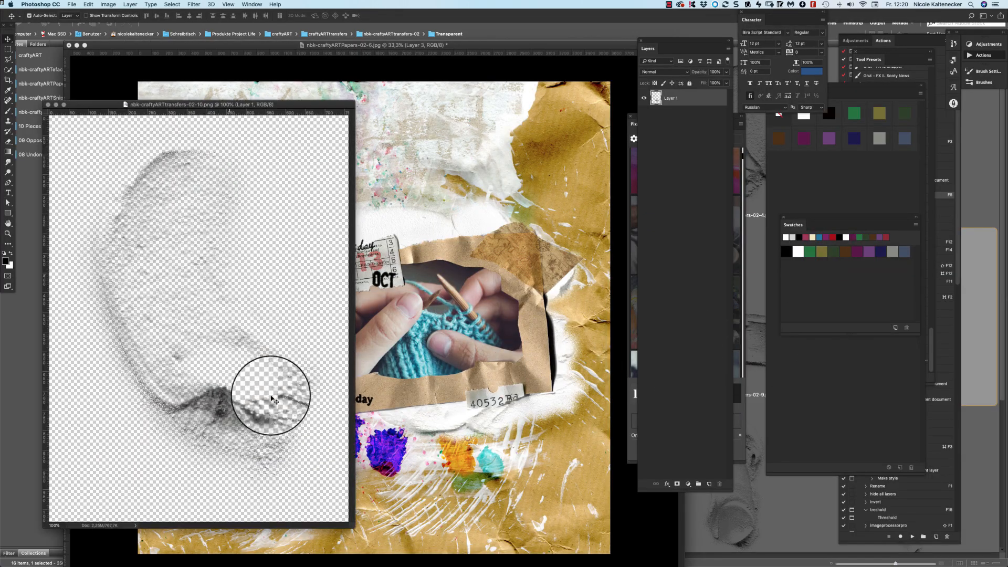
pyautogui.moveTo(245, 394); pyautogui.dragTo(285, 315)
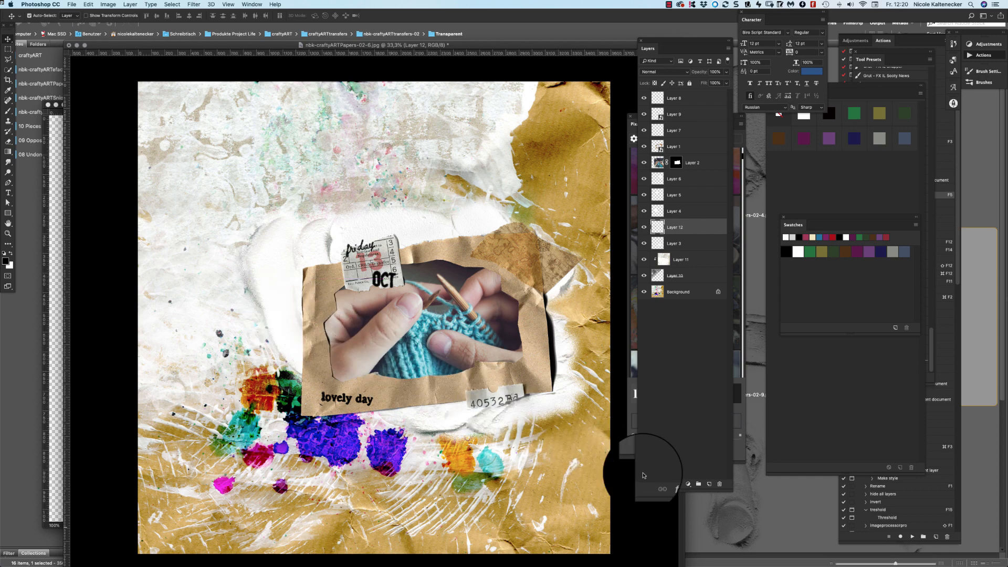
# - Open nbk-OAttract-ABP-2.png from the 09 Opposites Attract folder nbk-OAttract-EL-ABP-A and place the Thanks artwork directly beneath the photo frame's layer
pyautogui.click(774, 532)
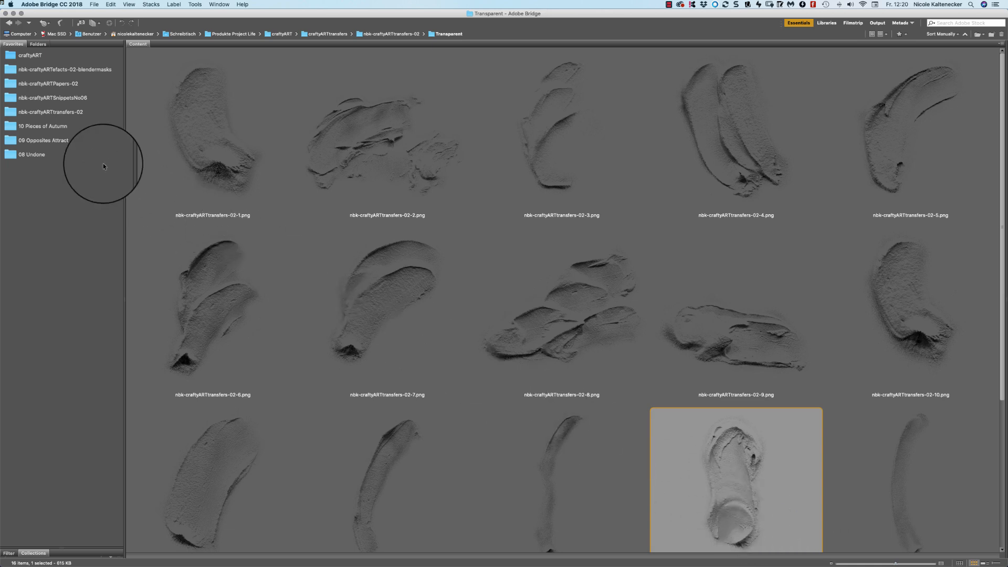
pyautogui.click(65, 142)
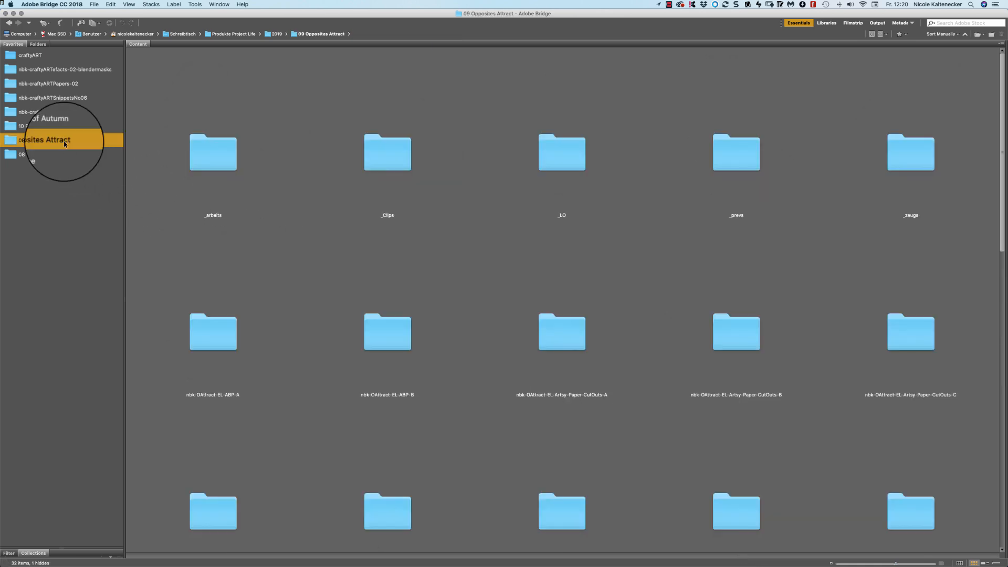
pyautogui.doubleClick(213, 342)
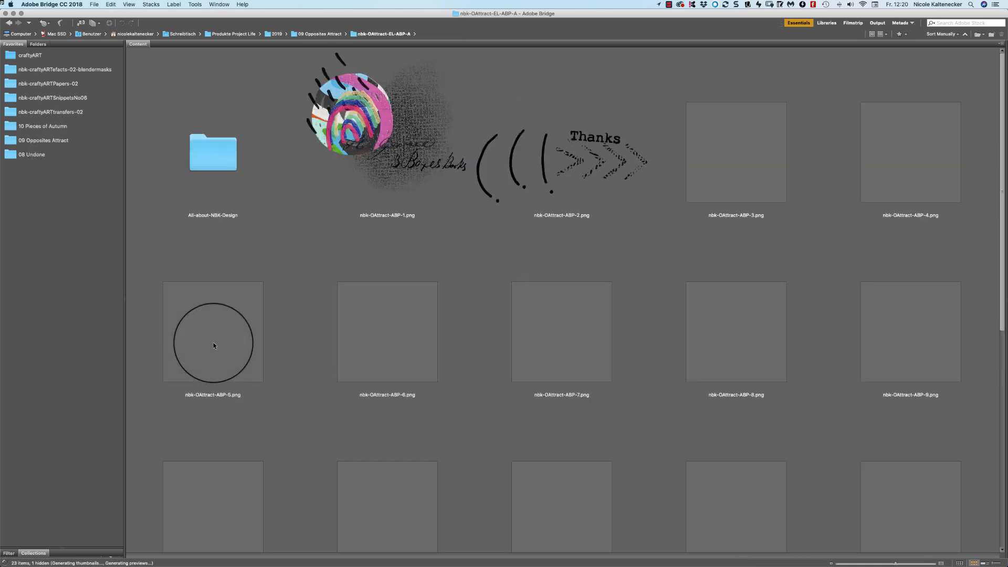
pyautogui.doubleClick(605, 172)
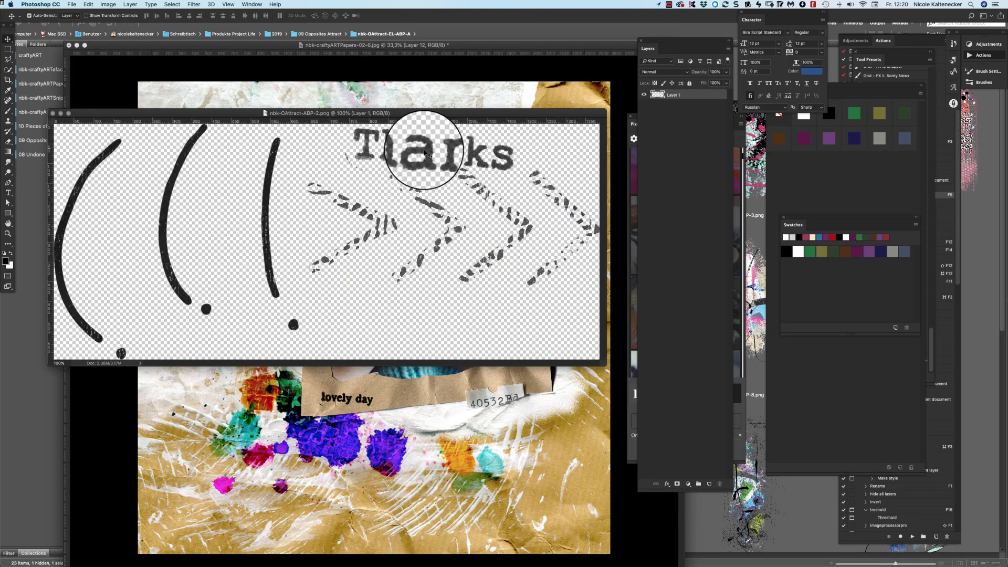
pyautogui.moveTo(427, 154); pyautogui.dragTo(294, 263)
pyautogui.moveTo(686, 230); pyautogui.dragTo(692, 175)
pyautogui.press('super')
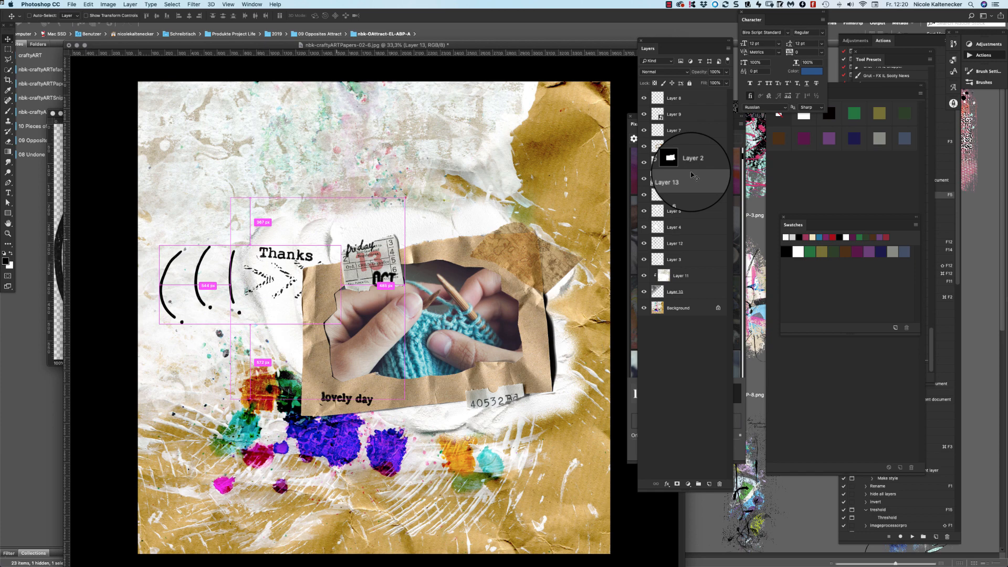
# - Scale the Thanks artwork to about 77%, position it against the frame's left edge, and close its source file
pyautogui.press('super+t')
pyautogui.moveTo(335, 237); pyautogui.dragTo(299, 263)
pyautogui.moveTo(267, 295); pyautogui.dragTo(265, 316)
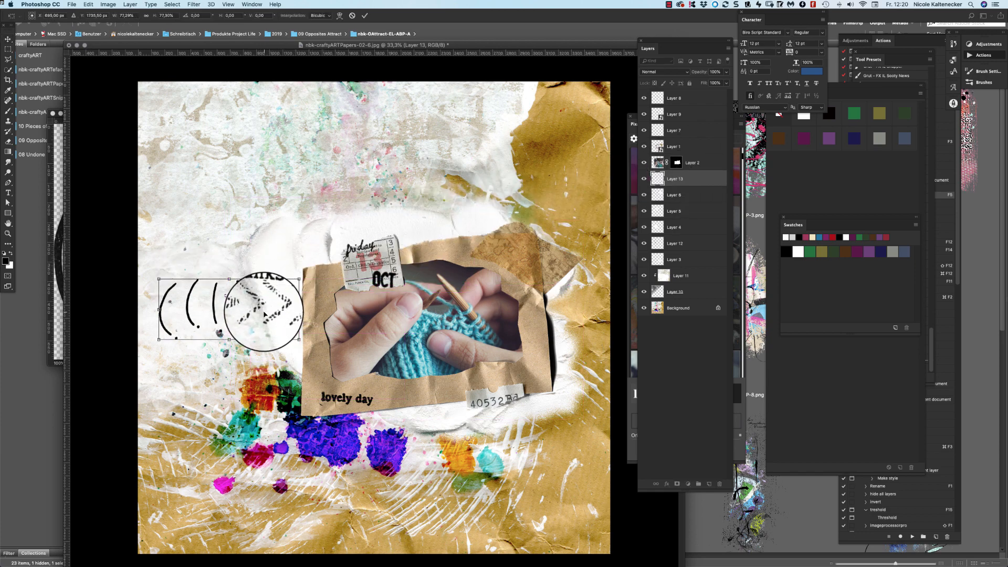
pyautogui.press('Escape')
pyautogui.click(58, 297)
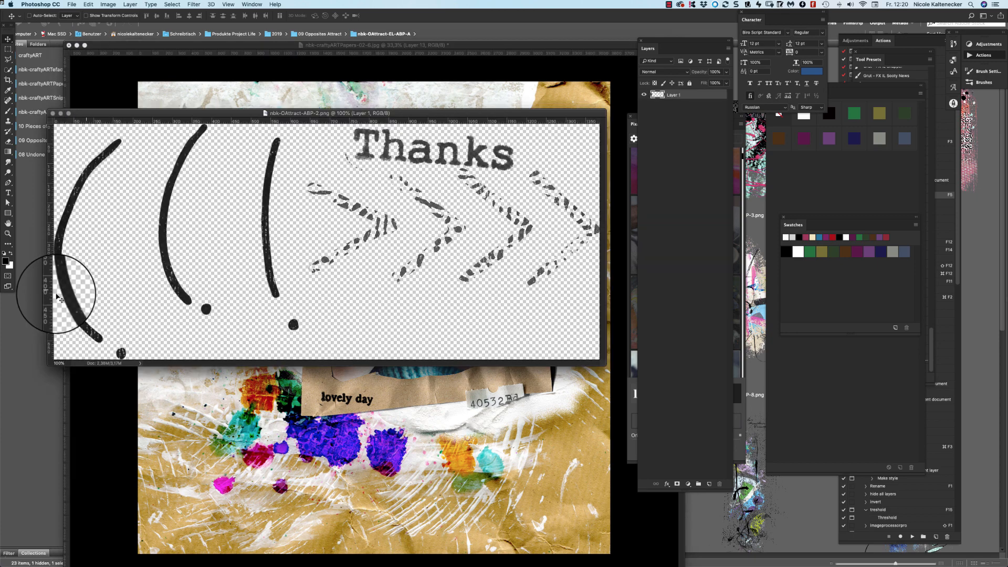
pyautogui.press('super+w')
# - Open nbk-undone-EL-ABP-ArtsyBit2.png from the 08 Undone folder nbk-undone-EL-Artsybits and lay the poppy across the frame's upper-right corner on the top layer
pyautogui.click(48, 299)
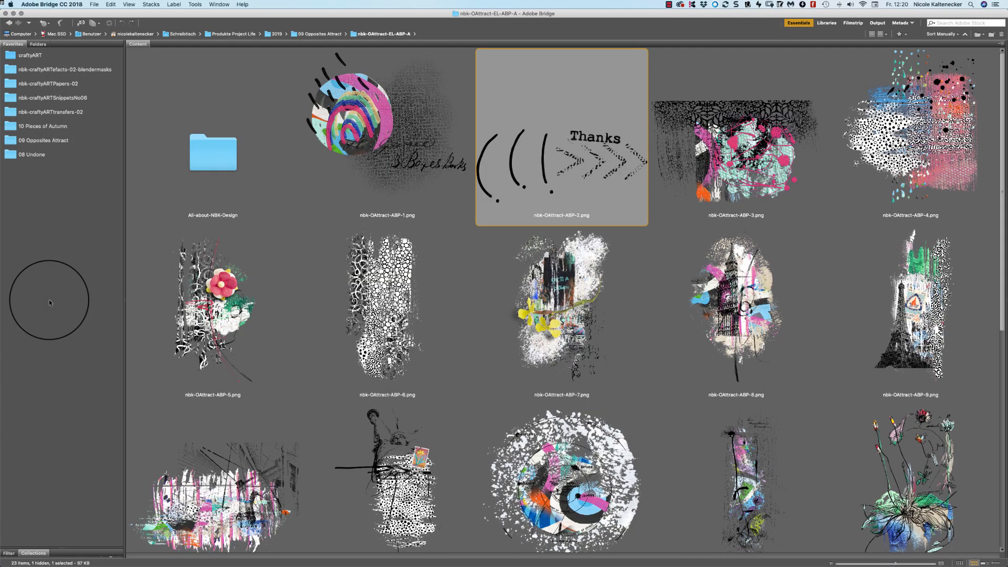
pyautogui.moveTo(1002, 187); pyautogui.dragTo(941, 336)
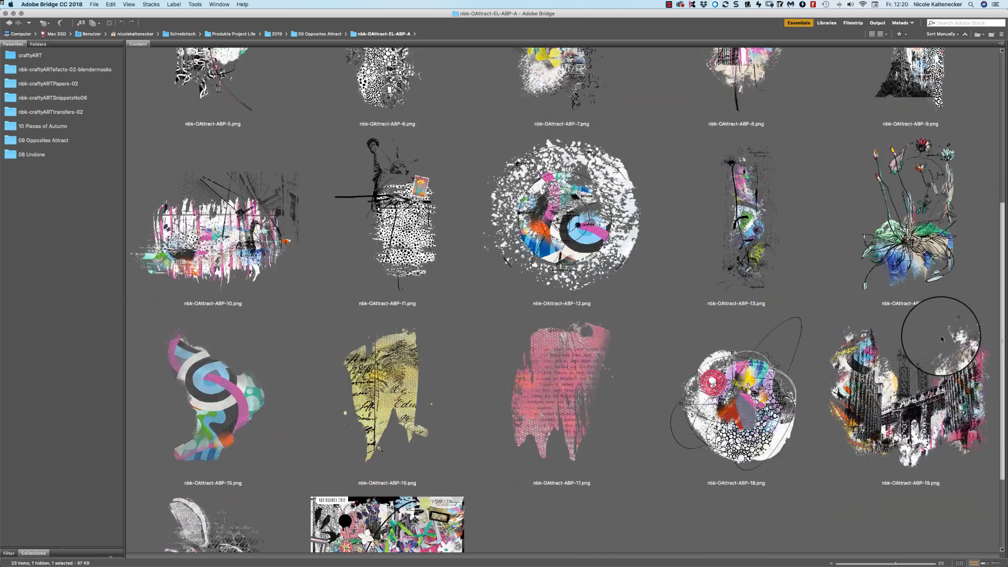
pyautogui.scroll(-5, 940, 339)
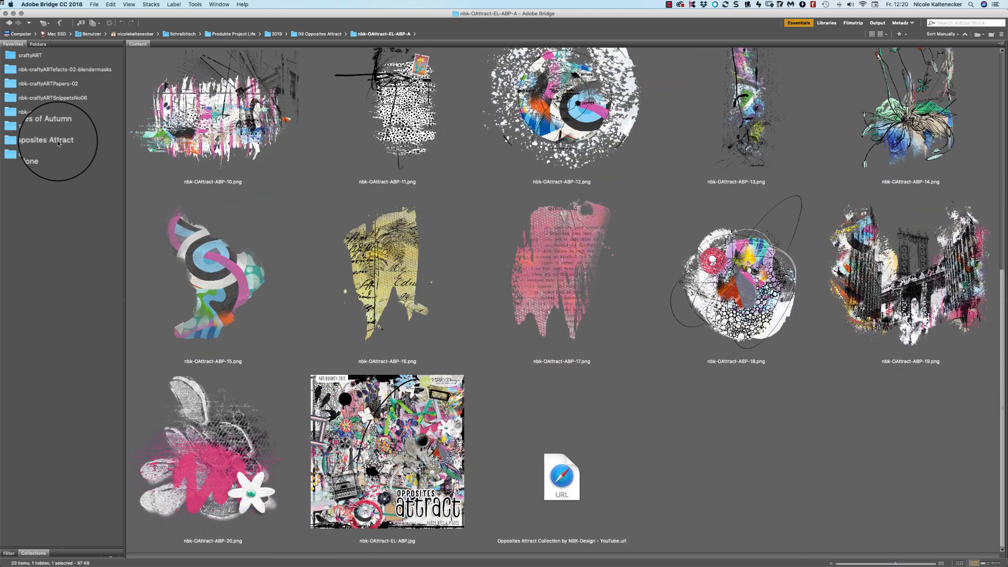
pyautogui.click(54, 155)
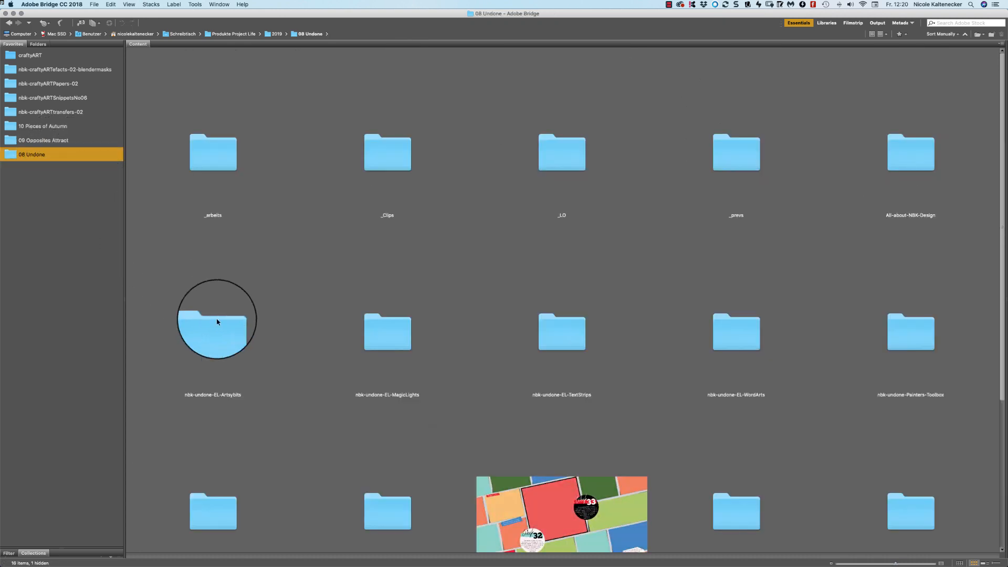
pyautogui.click(232, 337)
pyautogui.doubleClick(231, 337)
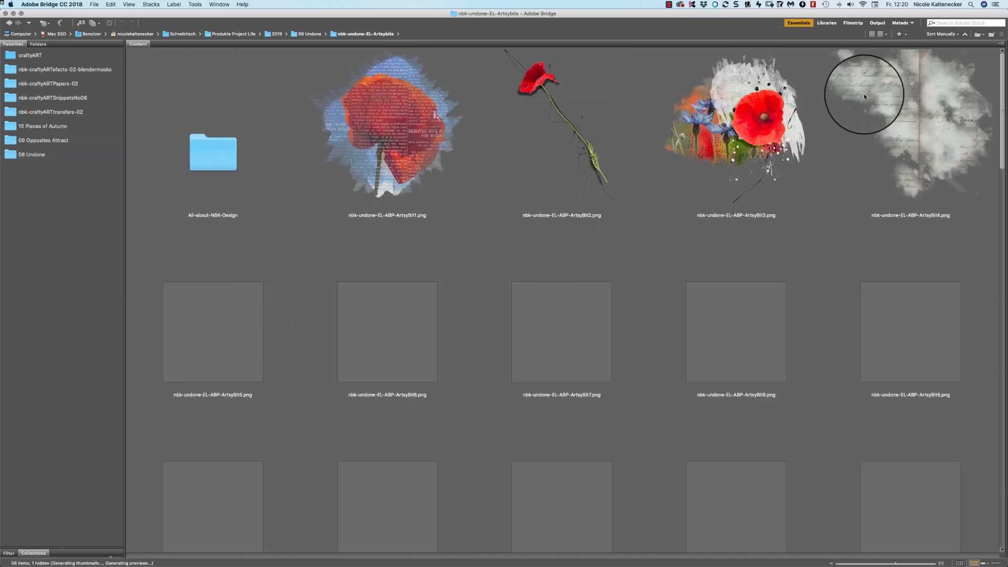
pyautogui.doubleClick(588, 132)
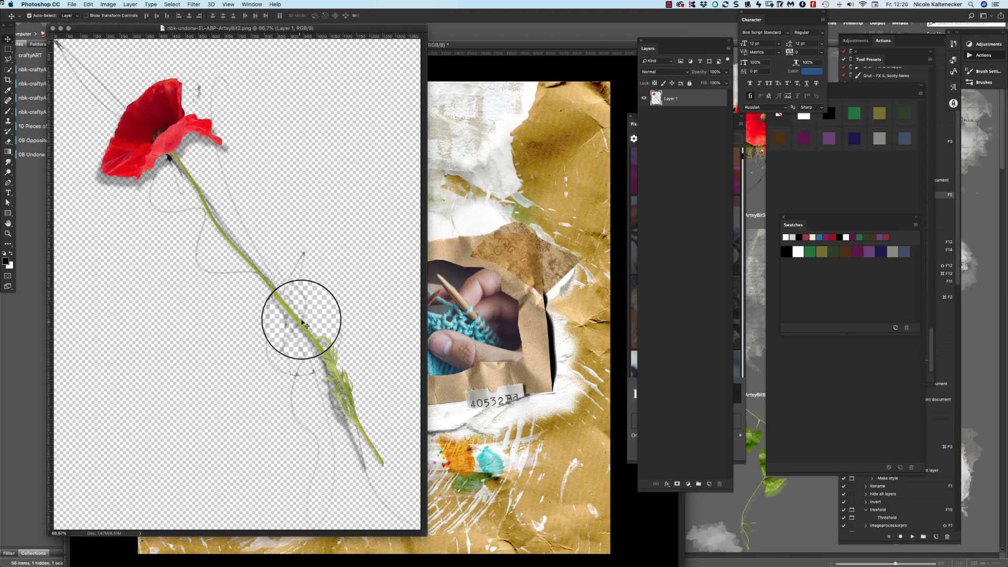
pyautogui.moveTo(299, 323); pyautogui.dragTo(562, 270)
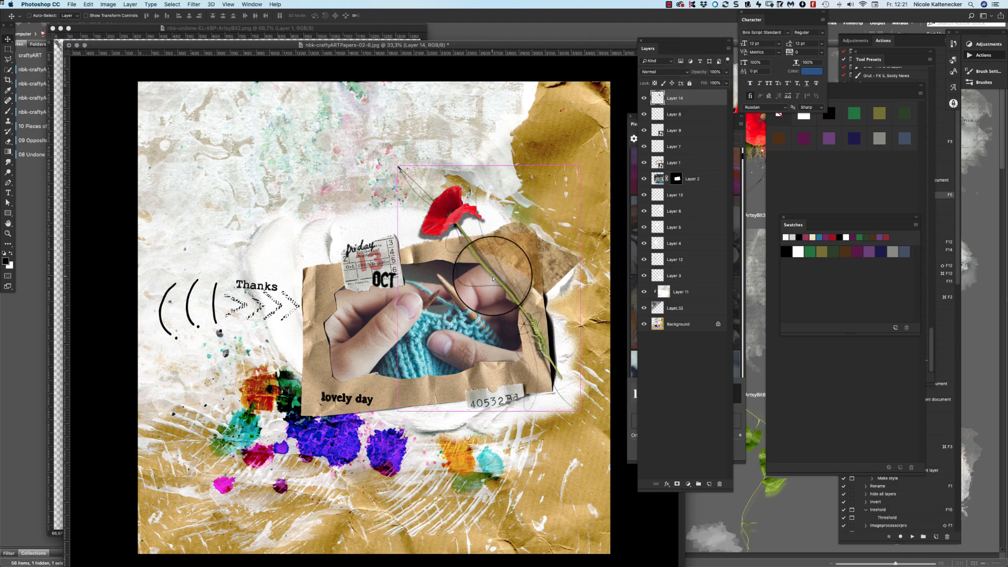
pyautogui.moveTo(518, 247)
pyautogui.mouseDown()
pyautogui.moveTo(538, 247)
pyautogui.moveTo(517, 265)
pyautogui.mouseUp()
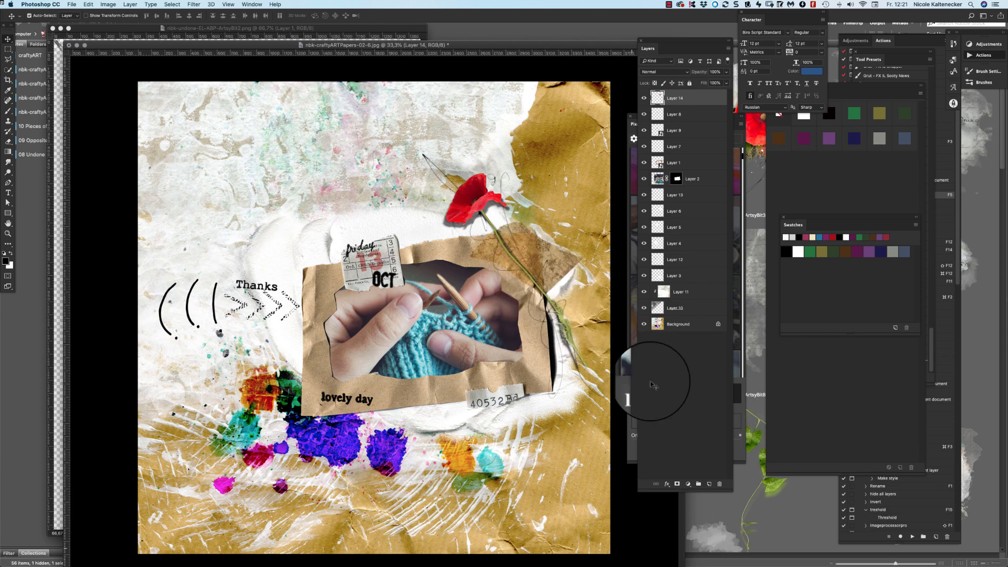
# - Open the green leafy vine image from the nbk-undone-EL-Artsybits folder and place the vine along the frame's right side
pyautogui.click(783, 497)
pyautogui.doubleClick(757, 421)
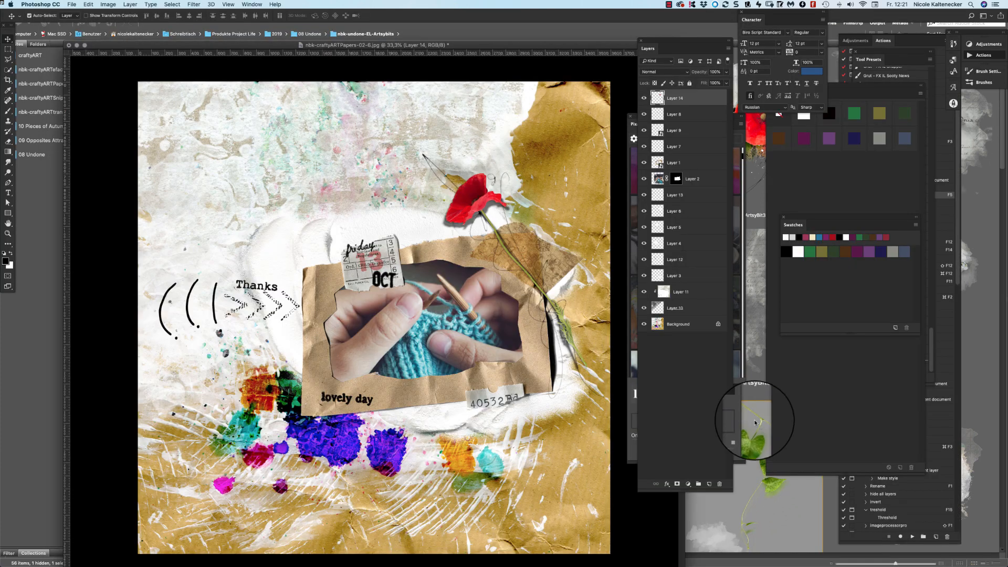
pyautogui.moveTo(592, 277); pyautogui.dragTo(514, 293)
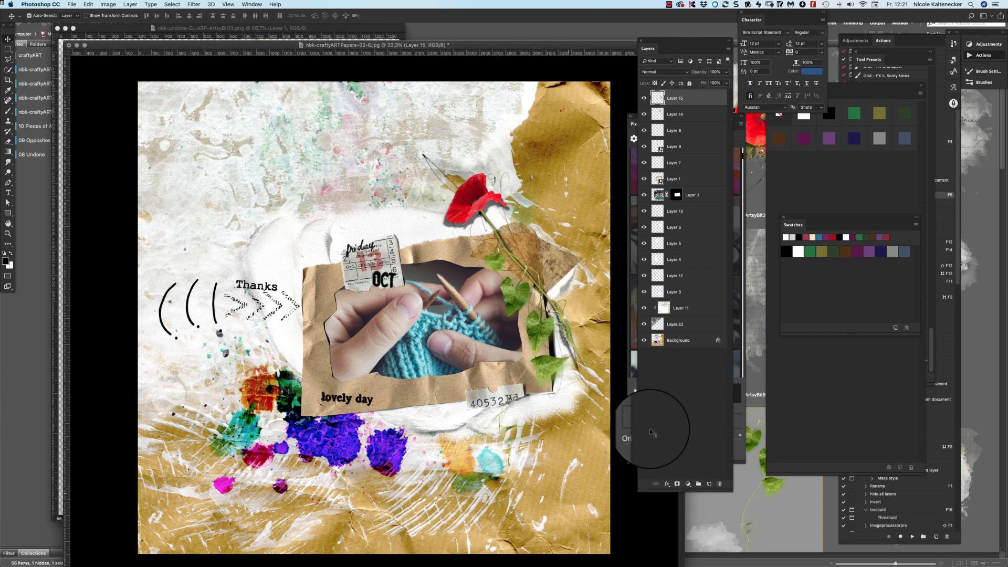
# - Open the pink-orange watercolour flower from the nbk-undone-EL-Artsybits folder and place it beneath the frame's lower-right corner, directly above Layer 3
pyautogui.click(764, 551)
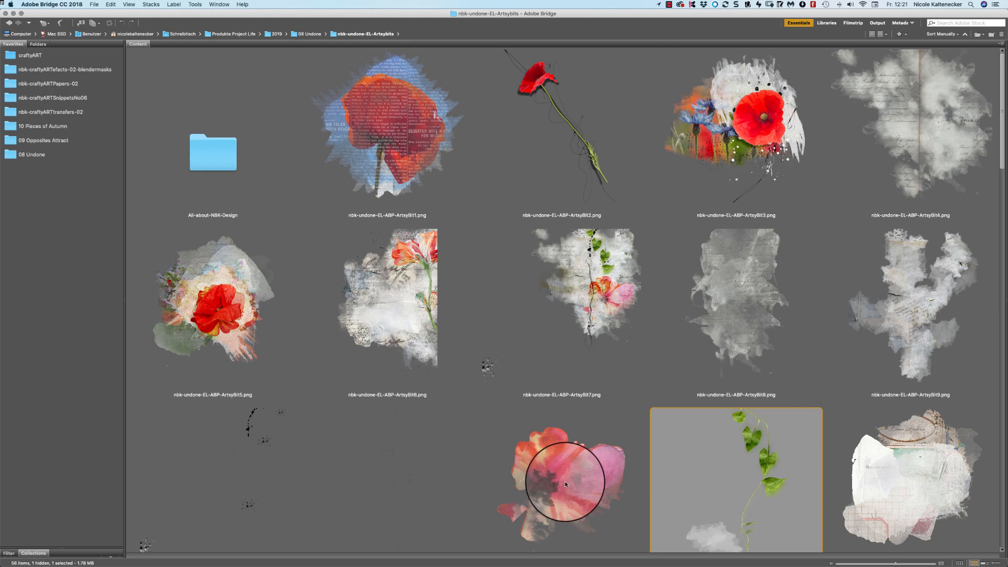
pyautogui.doubleClick(564, 484)
pyautogui.moveTo(315, 207); pyautogui.dragTo(528, 393)
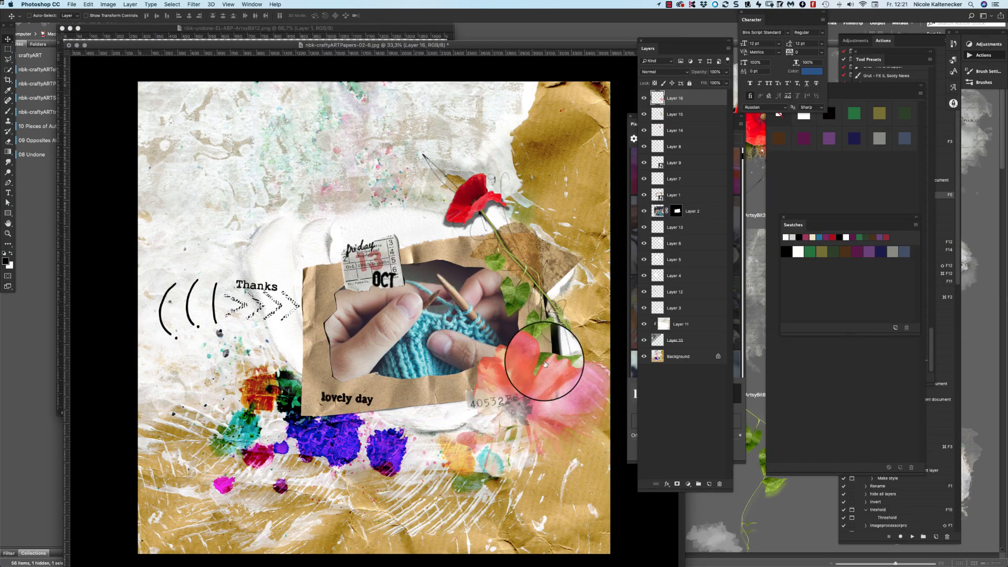
pyautogui.moveTo(704, 100); pyautogui.dragTo(709, 295)
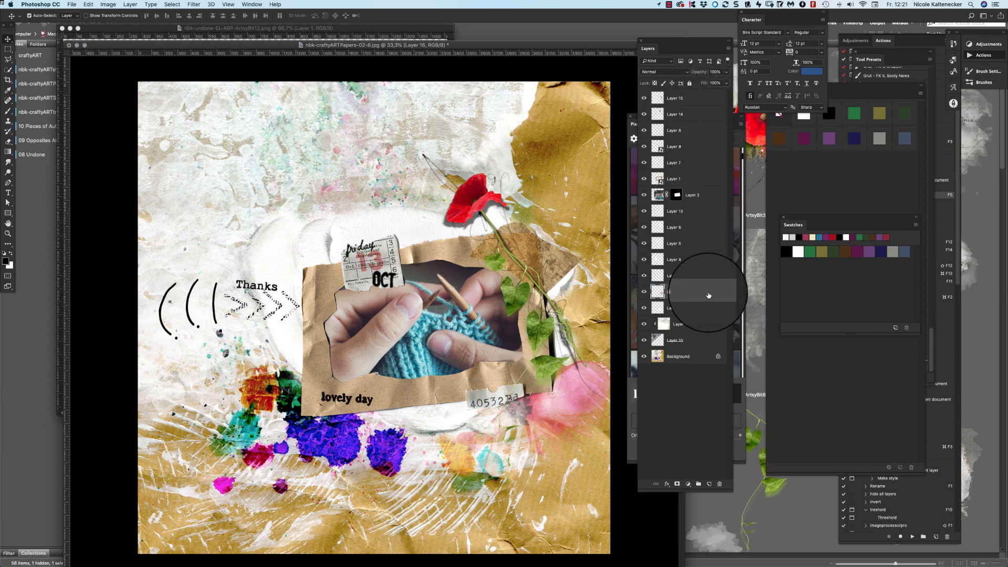
pyautogui.moveTo(580, 338); pyautogui.dragTo(555, 396)
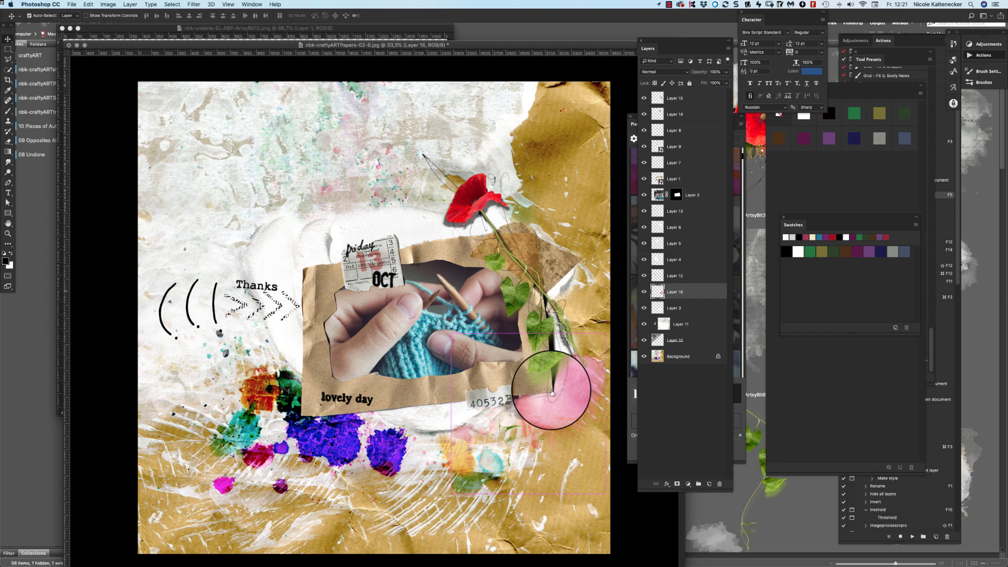
# - Open nbk-undone-EL-ABP-bow shadow.png and lay the bow over the poppy stem at the frame's upper-right corner on the top layer
pyautogui.click(725, 533)
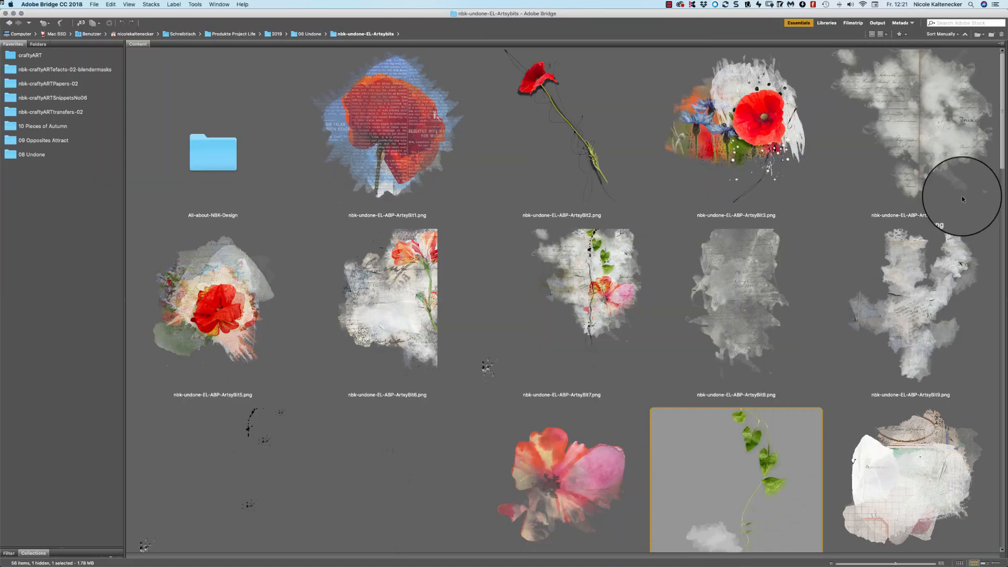
pyautogui.moveTo(1003, 142); pyautogui.dragTo(891, 342)
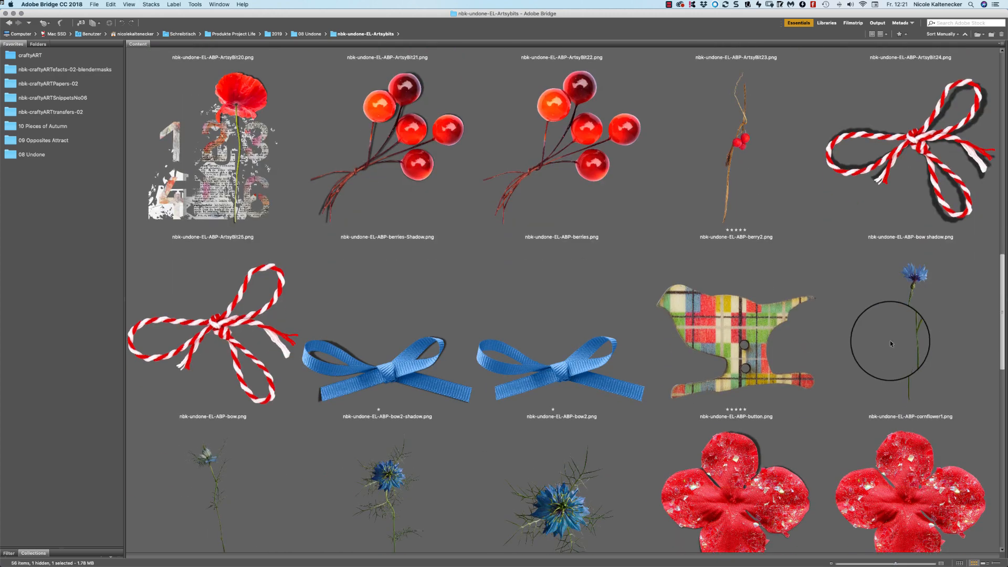
pyautogui.doubleClick(902, 153)
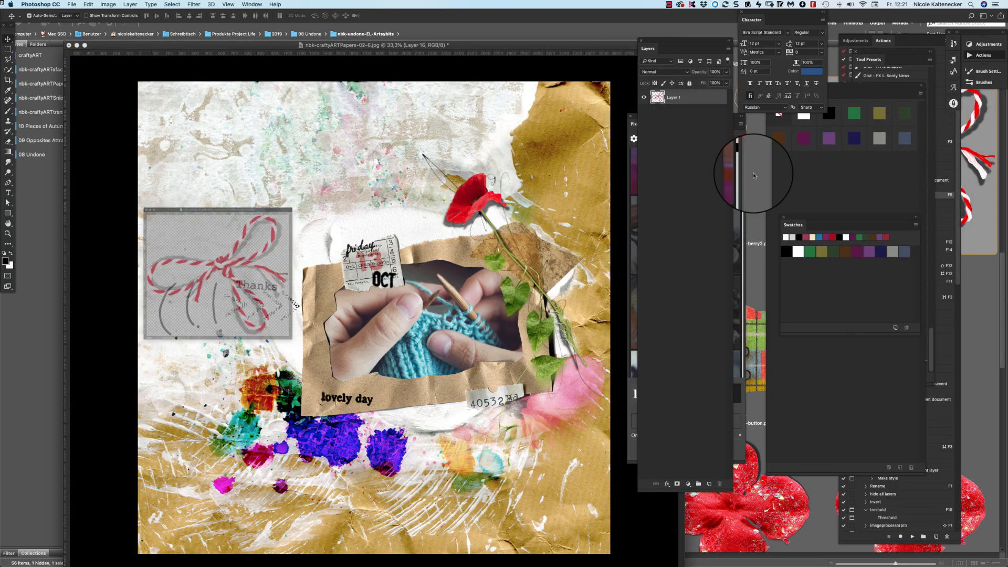
pyautogui.moveTo(237, 257); pyautogui.dragTo(407, 274)
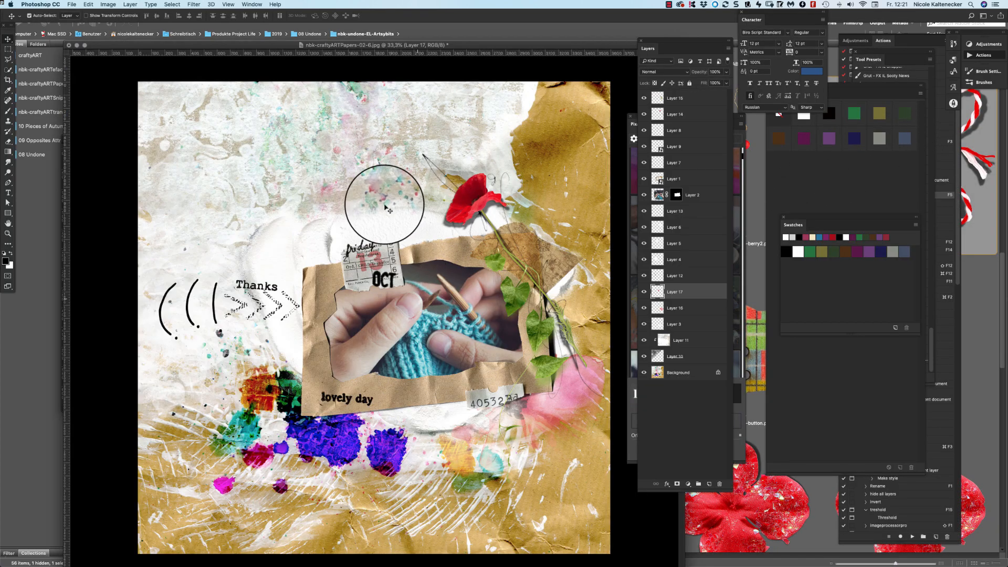
pyautogui.hotkey('ctrl', 'shift', ']')
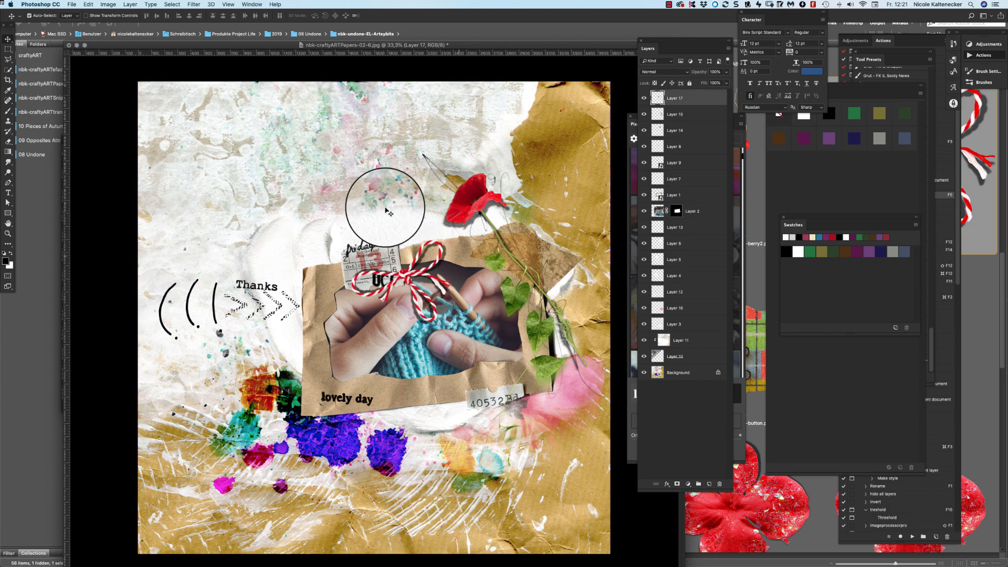
pyautogui.moveTo(402, 267); pyautogui.dragTo(525, 272)
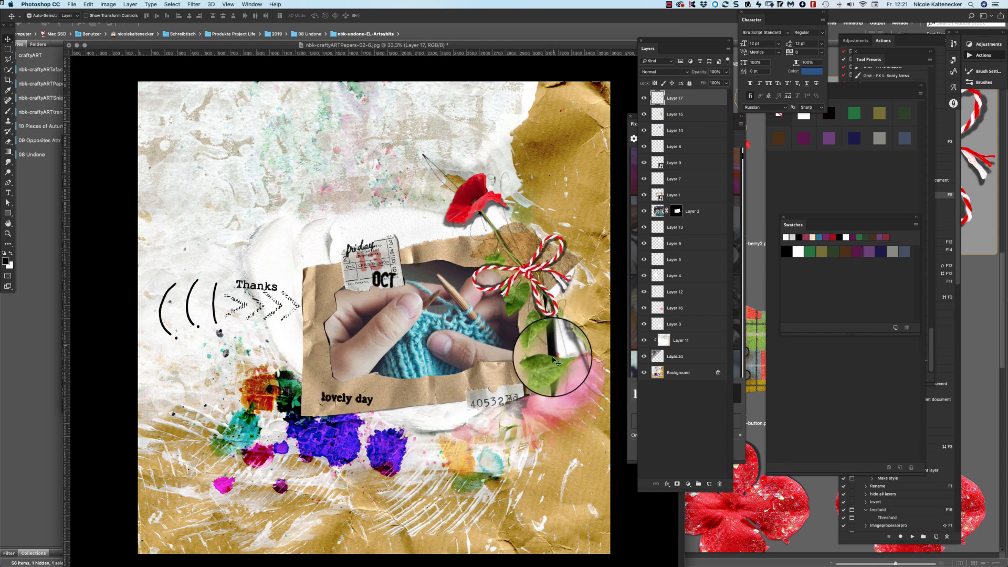
pyautogui.click(298, 427)
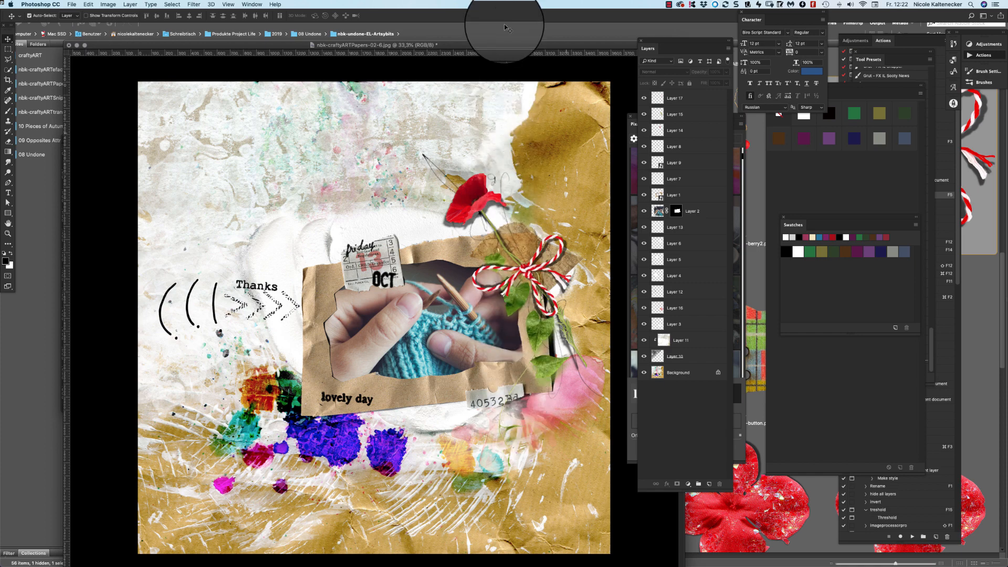
# - Open nbk-undone-EL-ABP-scatter2.png and place the blue scatter behind the frame's upper-left corner, directly below Layer 13
pyautogui.click(716, 526)
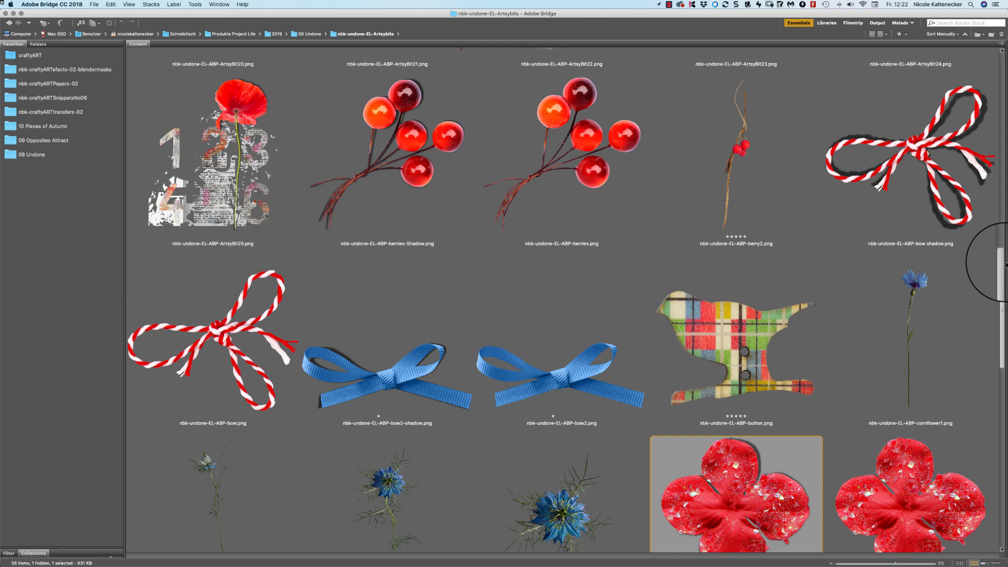
pyautogui.moveTo(1007, 264); pyautogui.dragTo(966, 414)
pyautogui.scroll(-1, 964, 414)
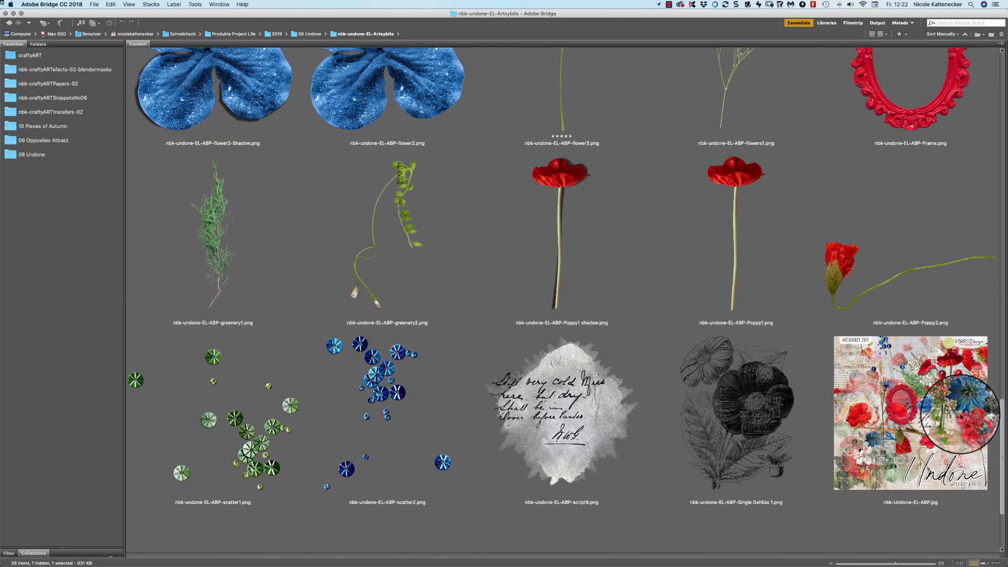
pyautogui.doubleClick(379, 356)
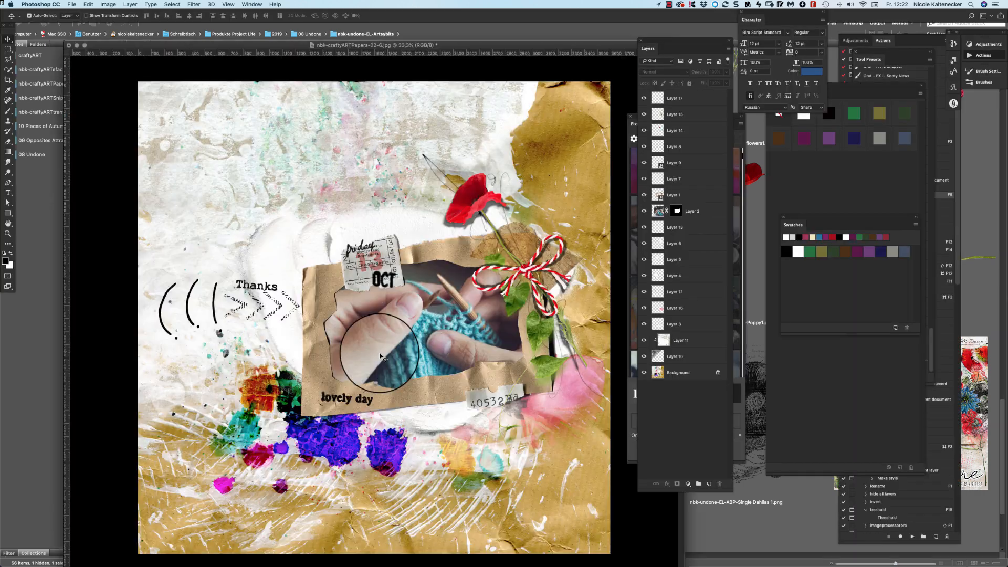
pyautogui.moveTo(238, 244); pyautogui.dragTo(318, 264)
pyautogui.moveTo(678, 98); pyautogui.dragTo(683, 258)
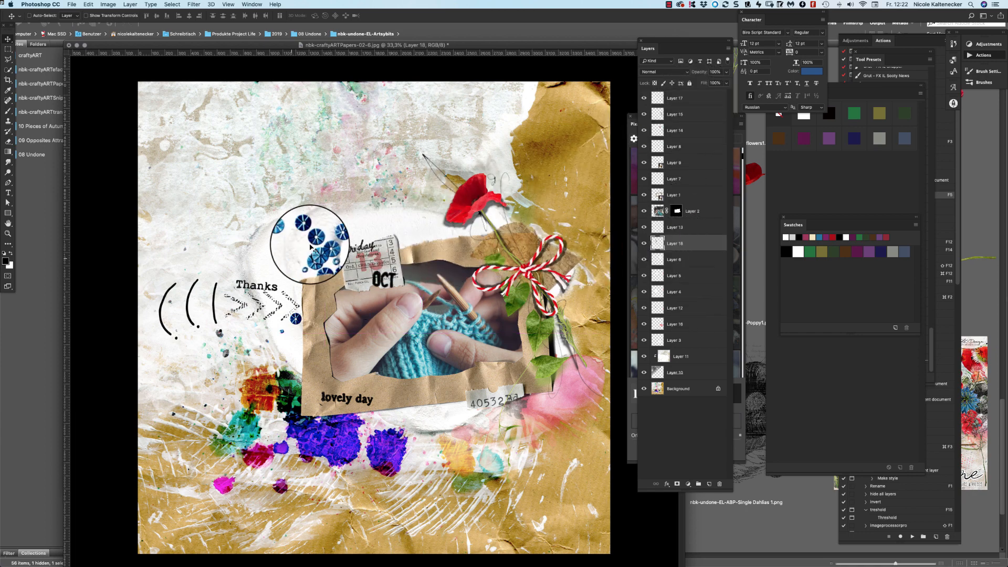
pyautogui.moveTo(311, 247); pyautogui.dragTo(306, 252)
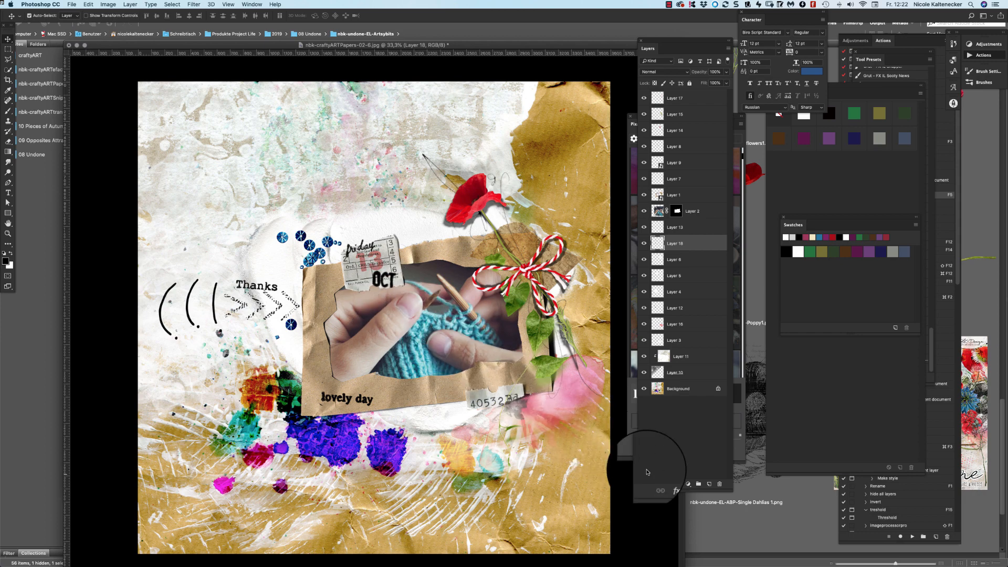
# - Add a drop shadow to the blue scatter layer with a distance of 2 px and a size of 2 px
pyautogui.click(667, 484)
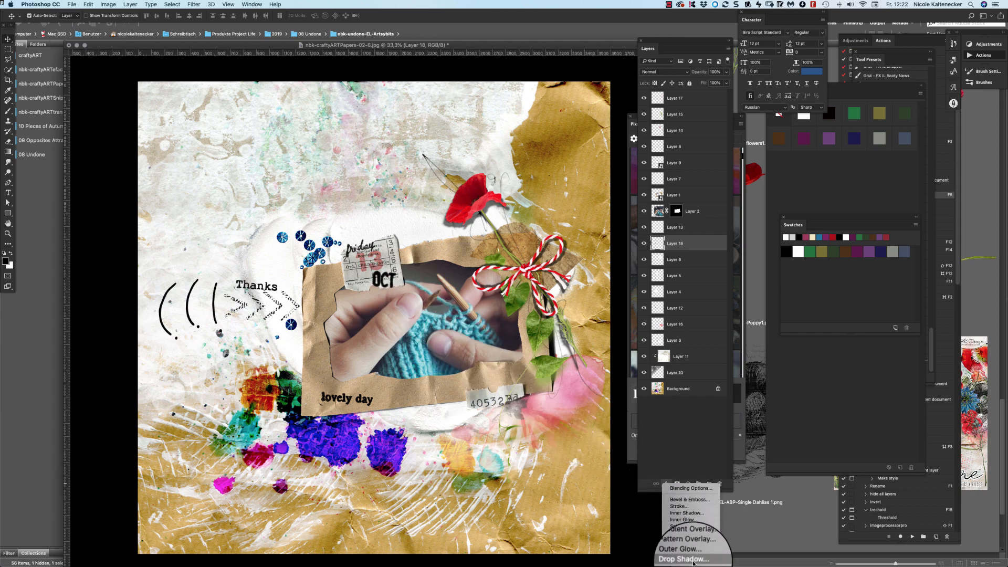
pyautogui.click(693, 559)
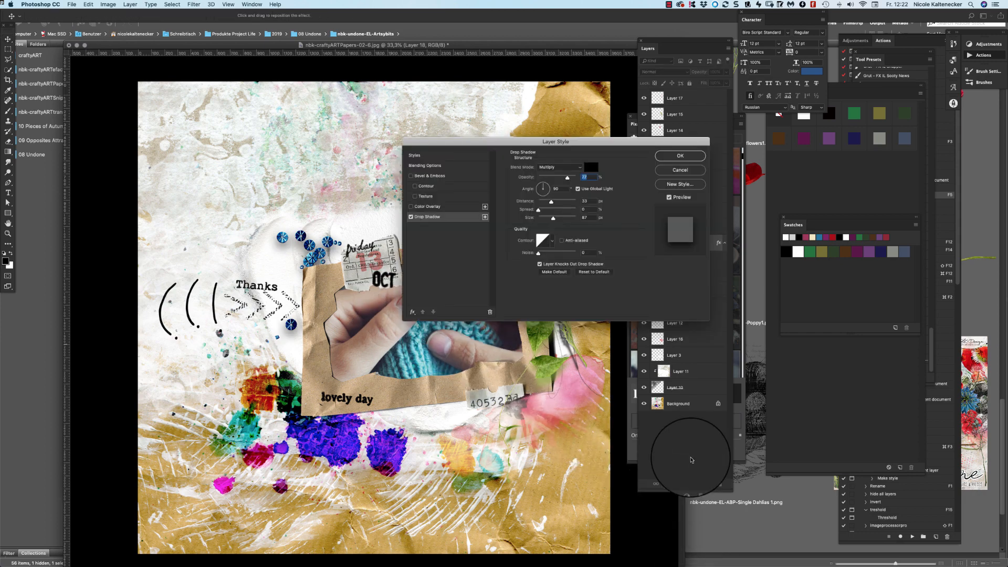
pyautogui.moveTo(590, 200); pyautogui.dragTo(577, 199)
pyautogui.write('2')
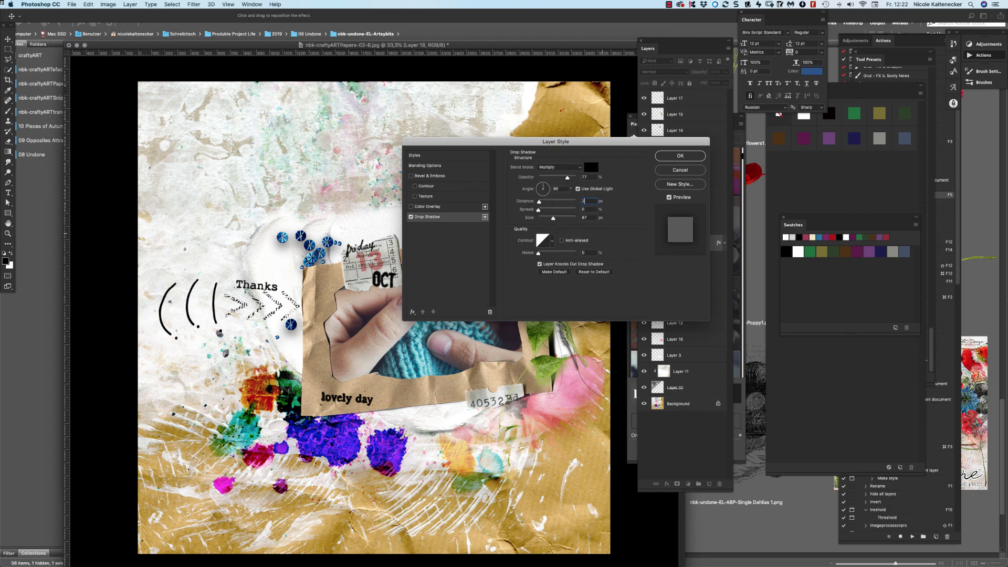
pyautogui.write('2')
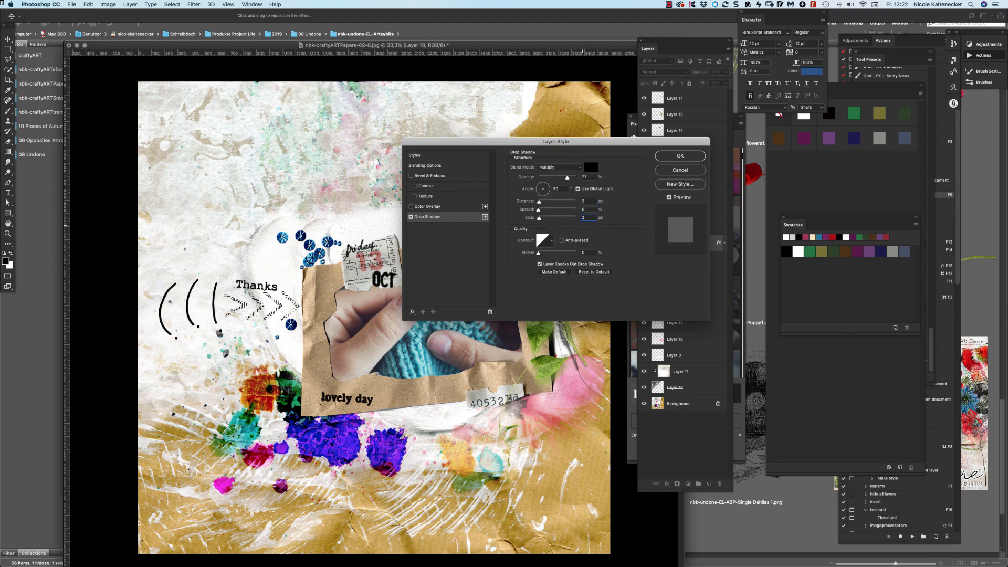
pyautogui.press('Return')
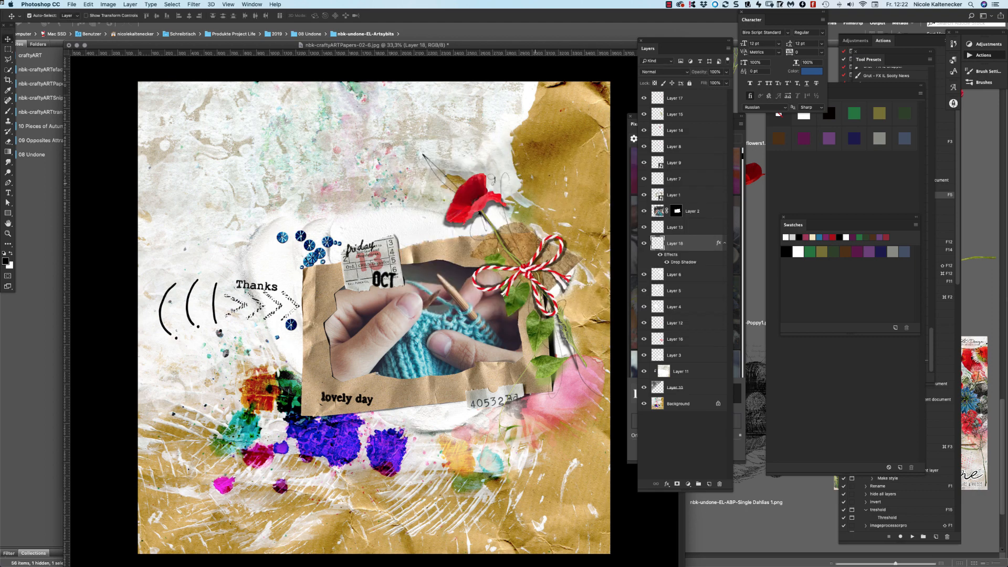
# - Change the angle of the blue scatter's drop shadow so its light comes from the upper left
pyautogui.scroll(10, 300, 243)
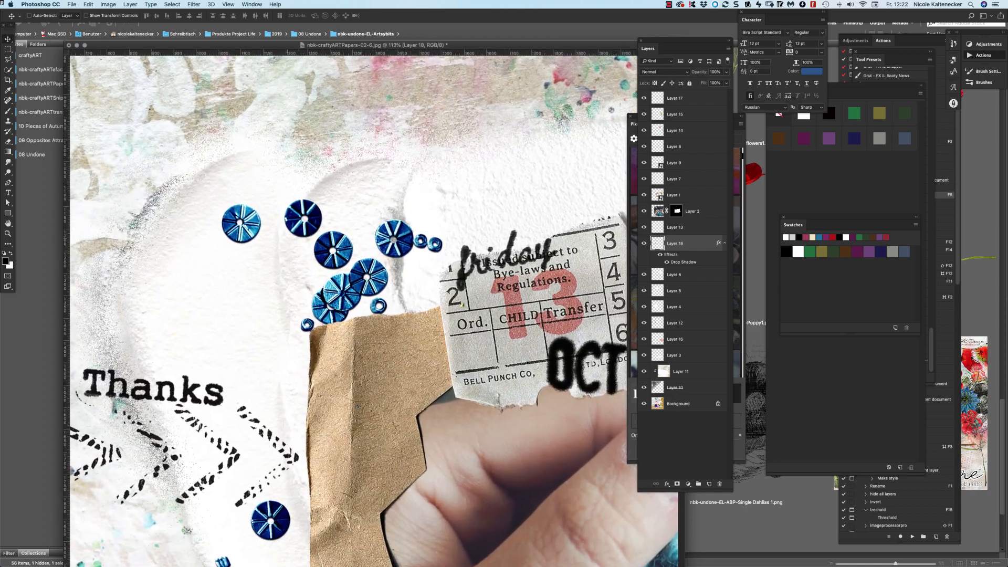
pyautogui.click(660, 255)
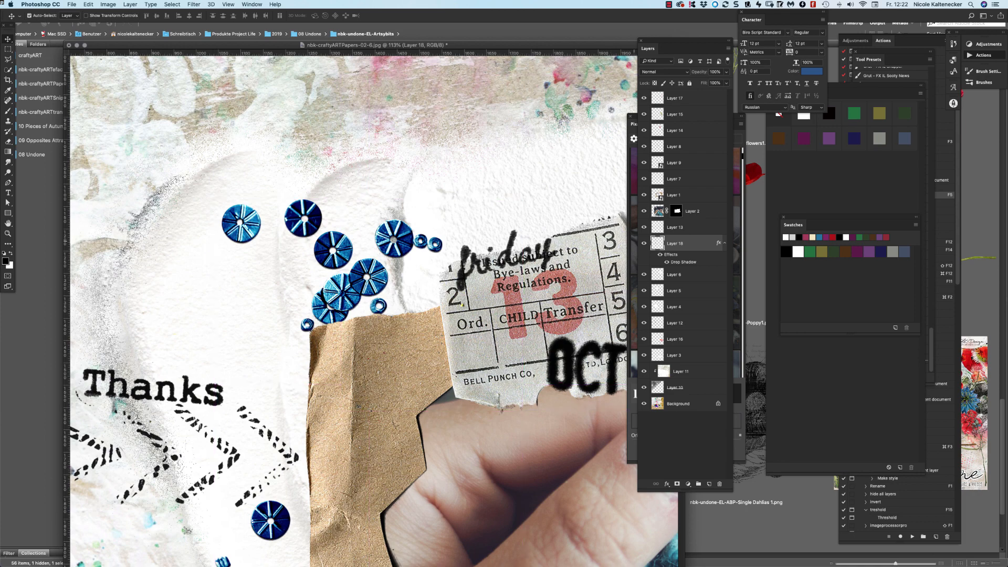
pyautogui.doubleClick(683, 262)
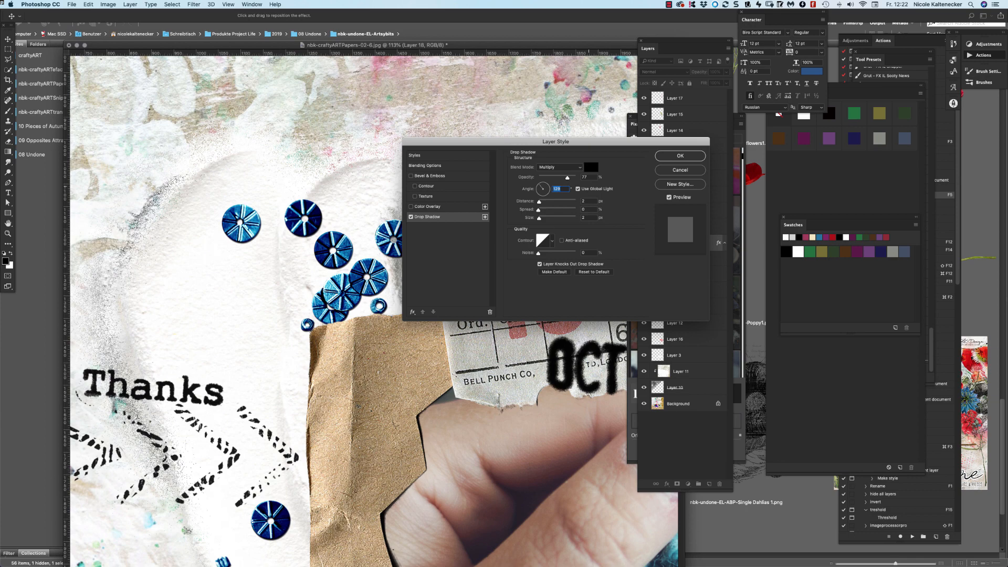
pyautogui.press('Return')
pyautogui.press('super+0')
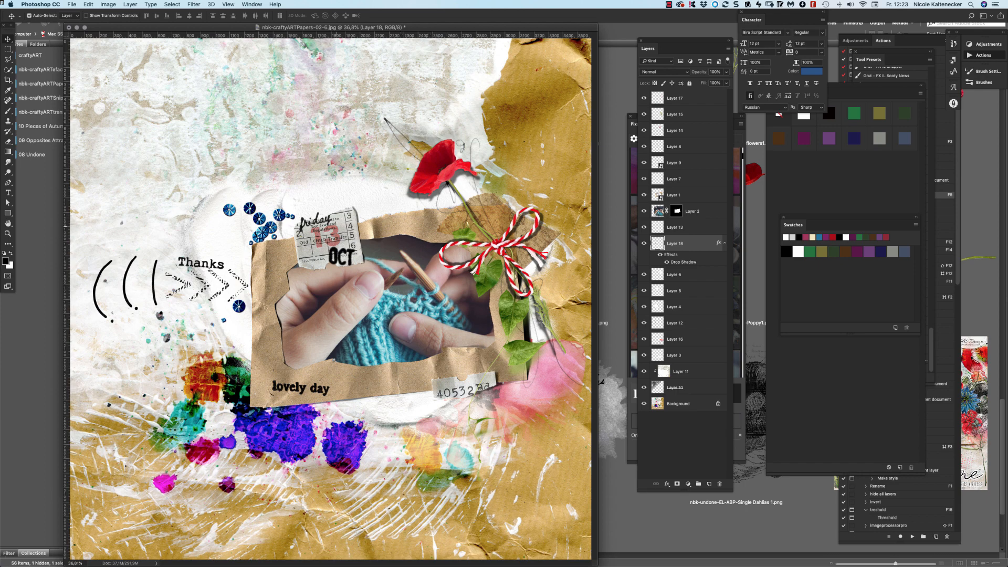
# - Nudge the blue scatter slightly left, and duplicate it to the top of the layer stack with the copy offset over the frame
pyautogui.moveTo(286, 214); pyautogui.dragTo(284, 214)
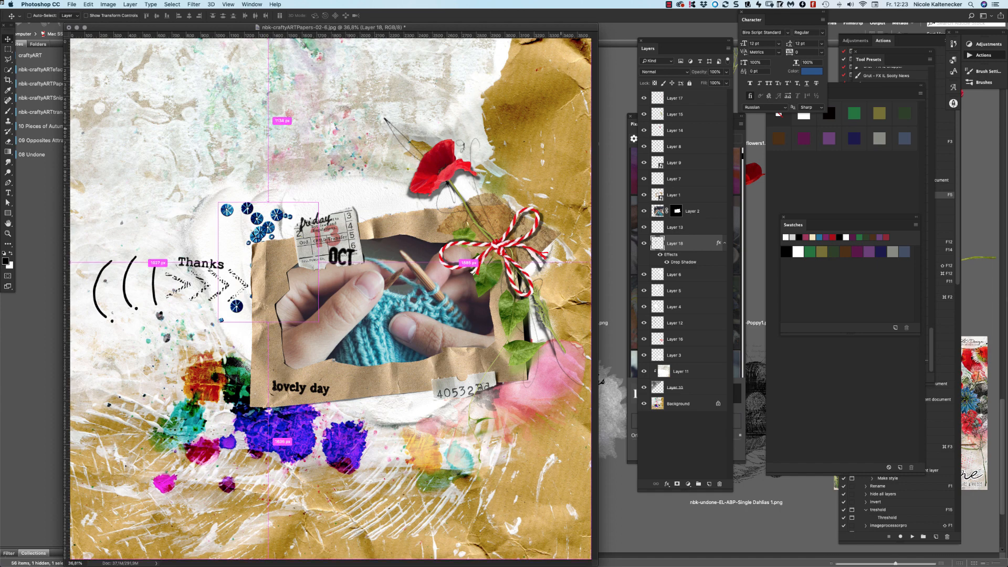
pyautogui.press('super+j')
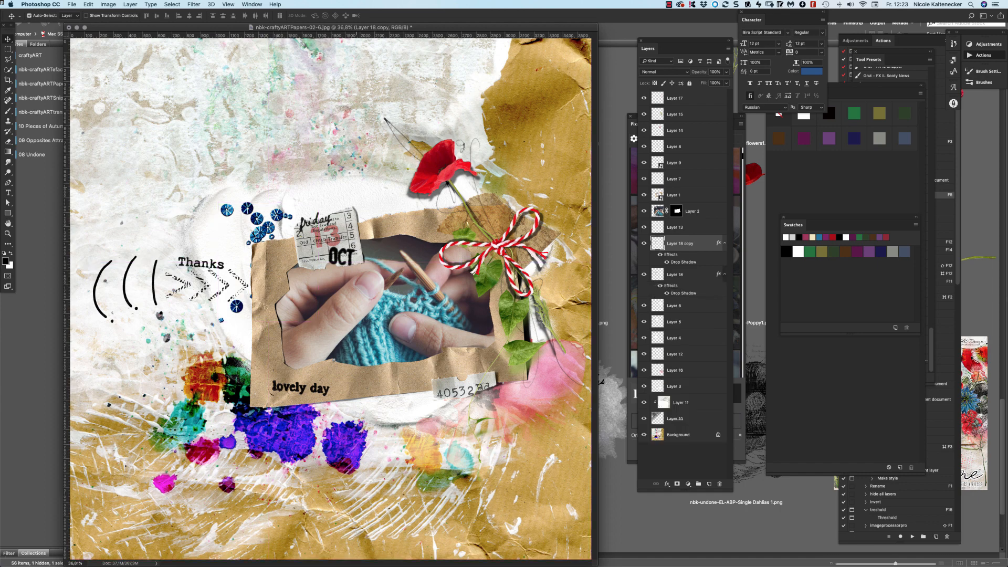
pyautogui.press('super+shift+bracketright')
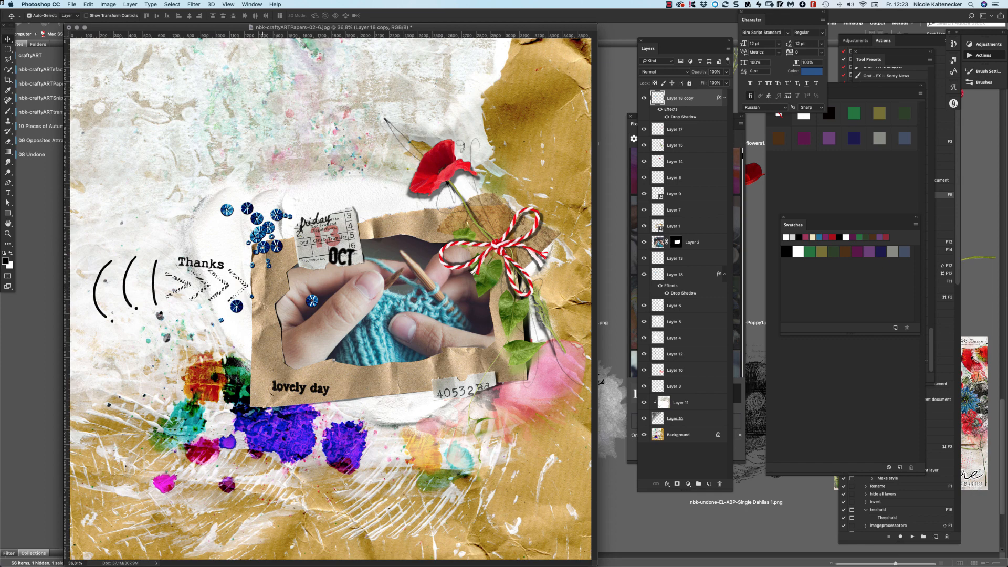
# - Mask the scatter copy to a lassoed area beside the frame's left edge and move the remaining sequins to the frame's lower edge
pyautogui.click(8, 59)
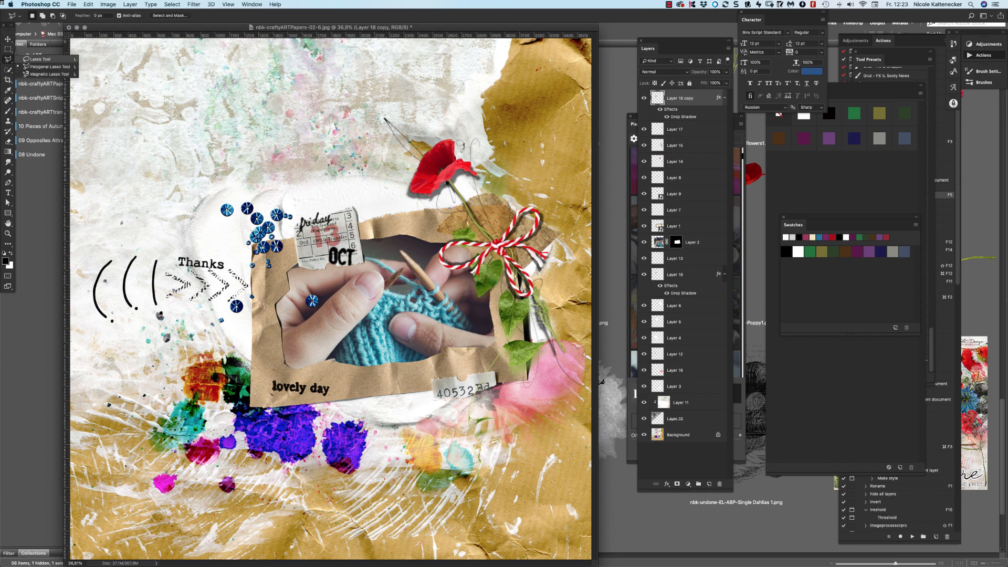
pyautogui.click(37, 59)
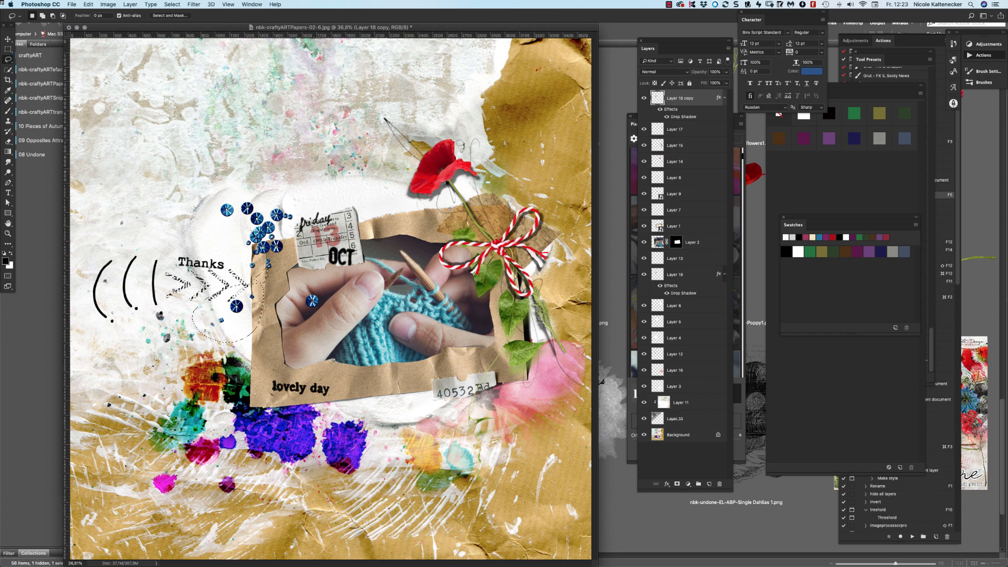
pyautogui.click(677, 484)
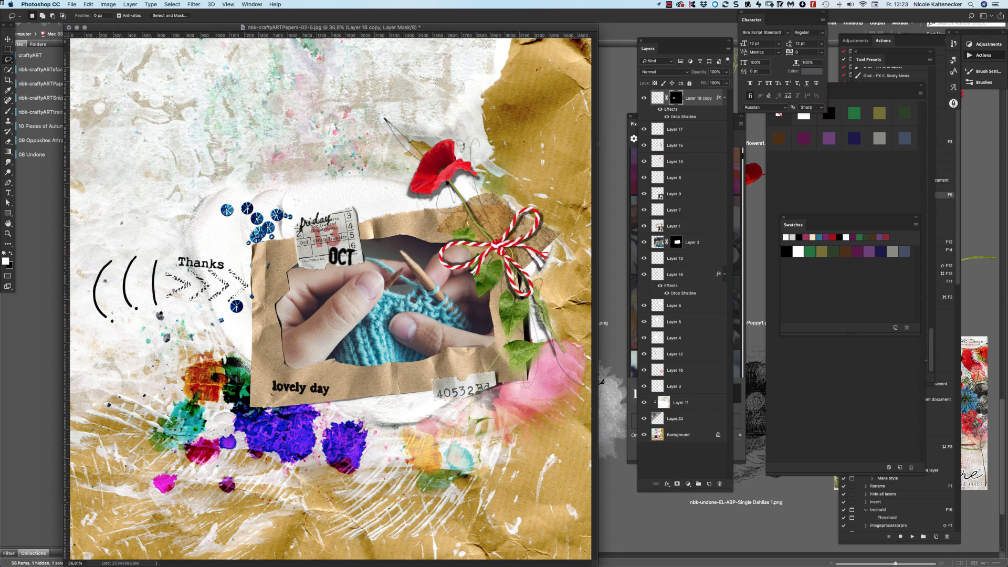
pyautogui.moveTo(246, 304); pyautogui.dragTo(369, 358)
pyautogui.moveTo(405, 329); pyautogui.dragTo(402, 329)
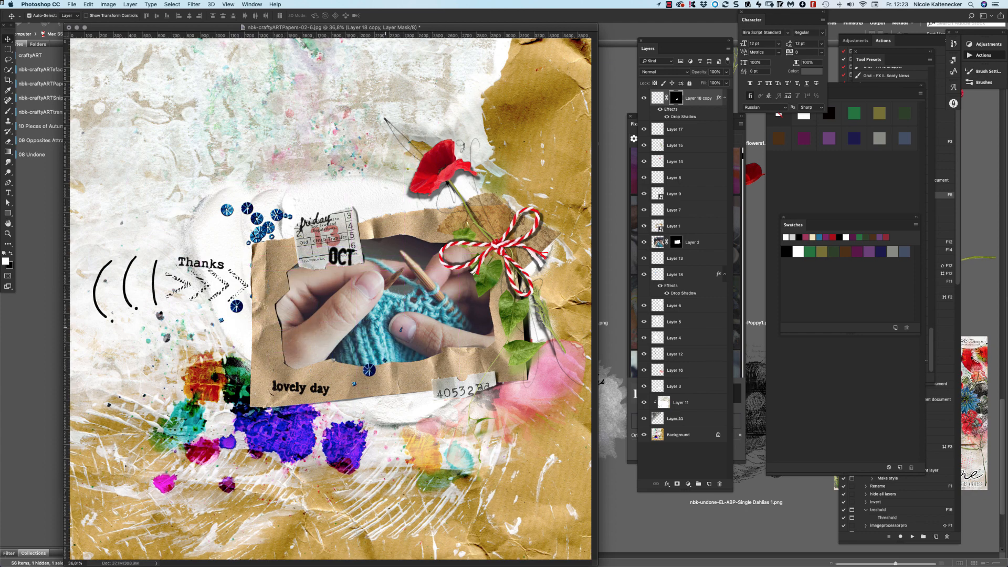
# - Open nbk-undone-EL-ABP-script9.png from Bridge, bring the handwriting into the collage, and place it beneath the blue scatter layer just above the frame
pyautogui.click(643, 518)
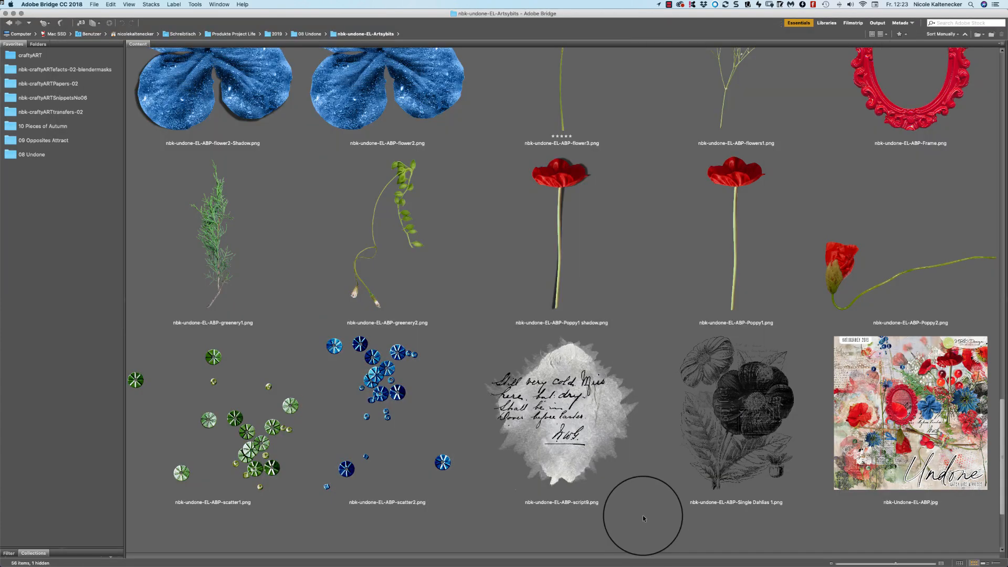
pyautogui.doubleClick(598, 417)
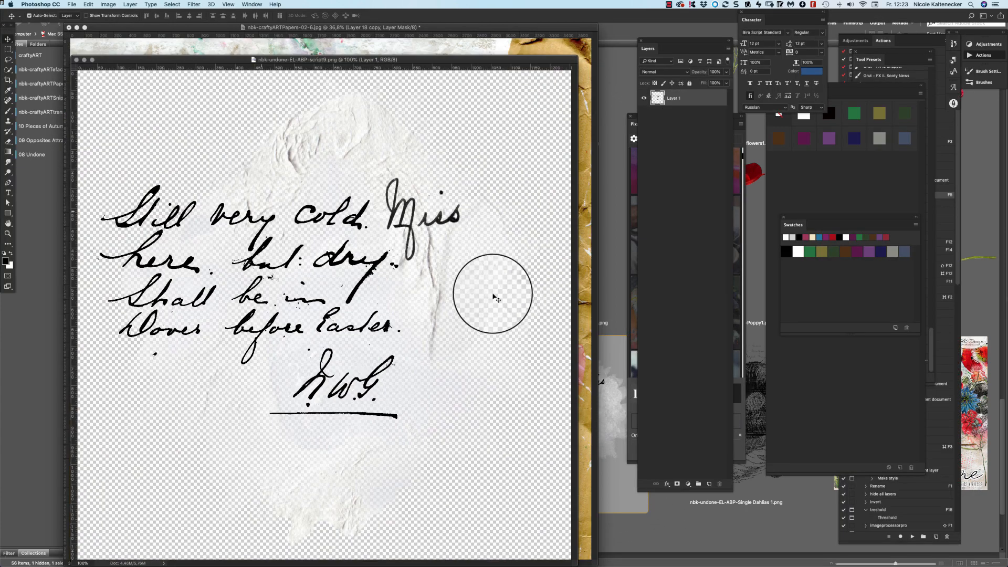
pyautogui.moveTo(393, 182); pyautogui.dragTo(398, 222)
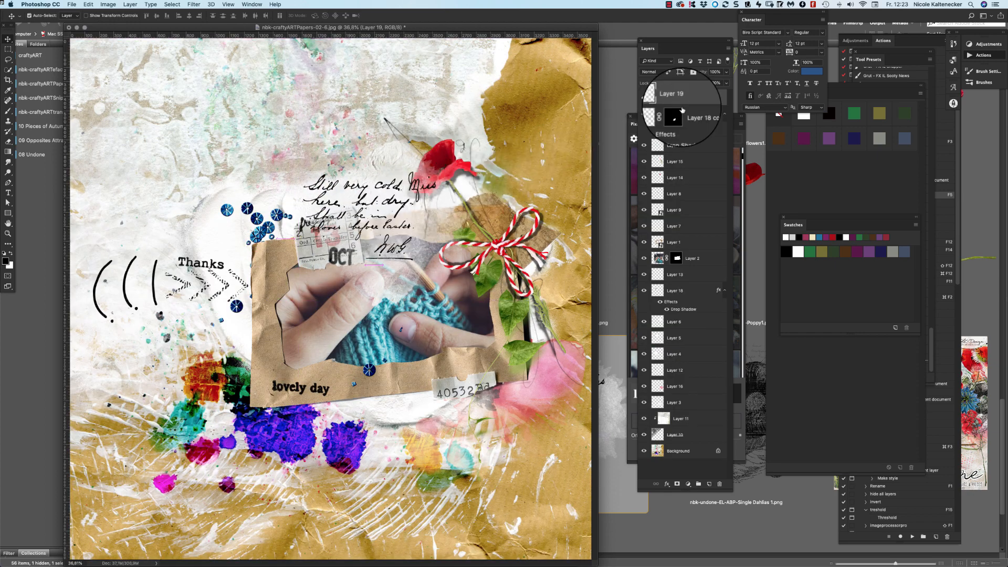
pyautogui.moveTo(672, 100); pyautogui.dragTo(695, 313)
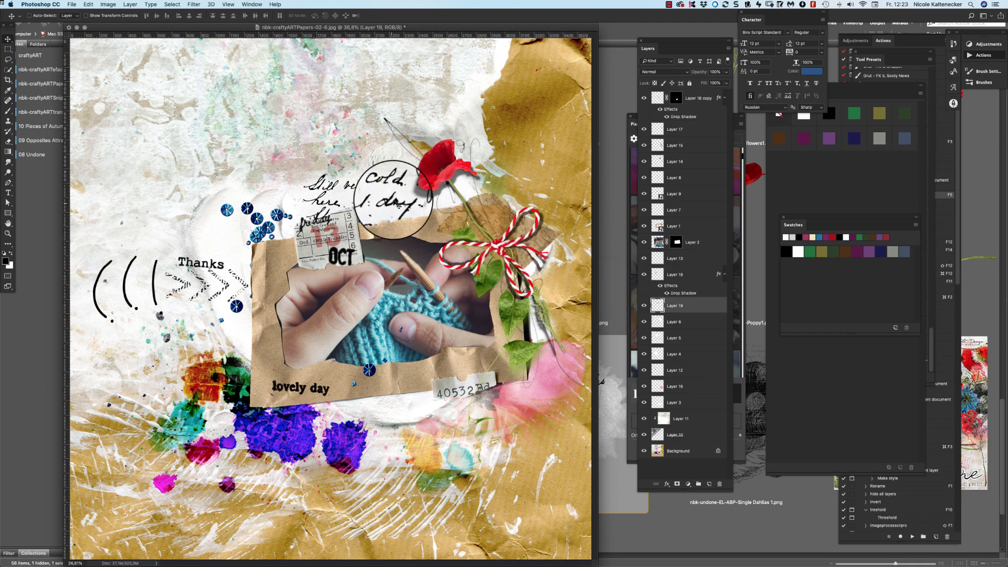
pyautogui.moveTo(392, 200)
pyautogui.mouseDown()
pyautogui.moveTo(439, 184)
pyautogui.moveTo(407, 185)
pyautogui.mouseUp()
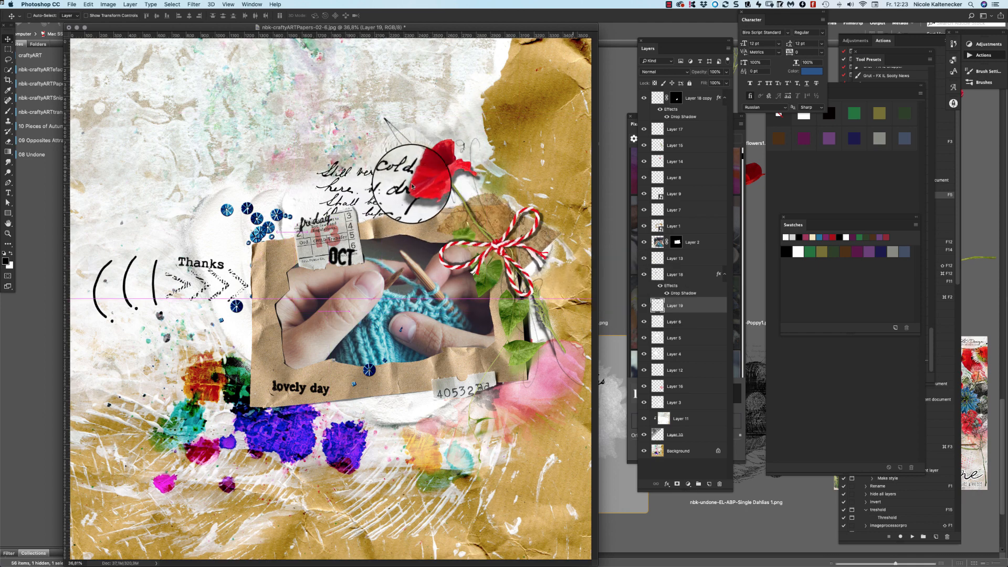
# - Try Multiply and Color Burn on the handwriting layer, then set its blend mode to Linear Burn
pyautogui.click(670, 72)
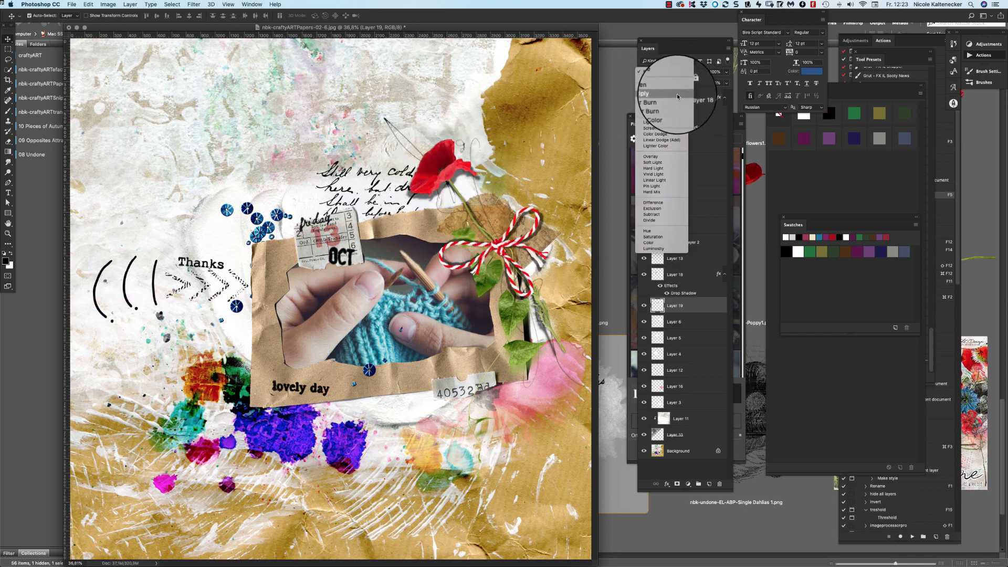
pyautogui.click(676, 92)
pyautogui.moveTo(391, 192); pyautogui.dragTo(359, 207)
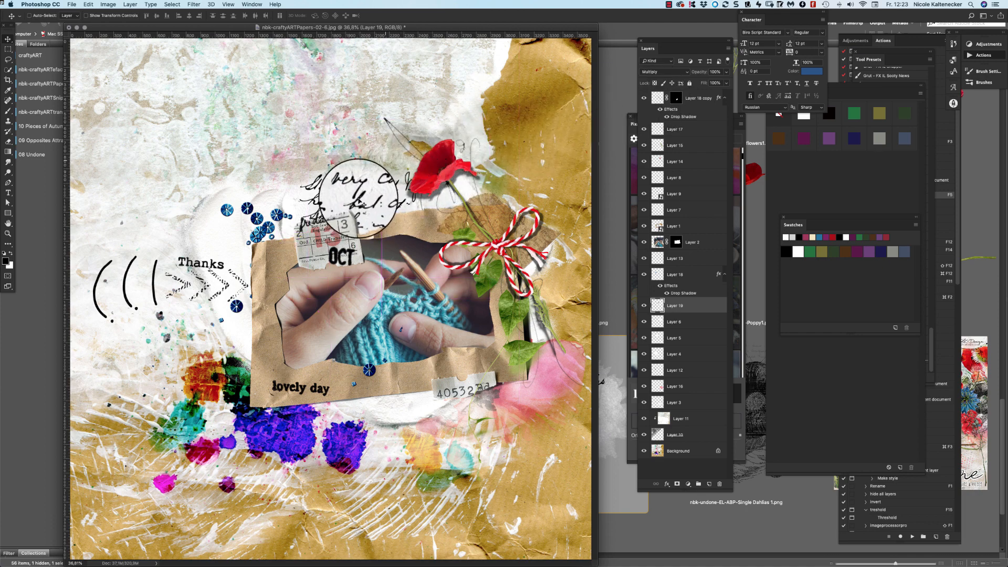
pyautogui.click(662, 73)
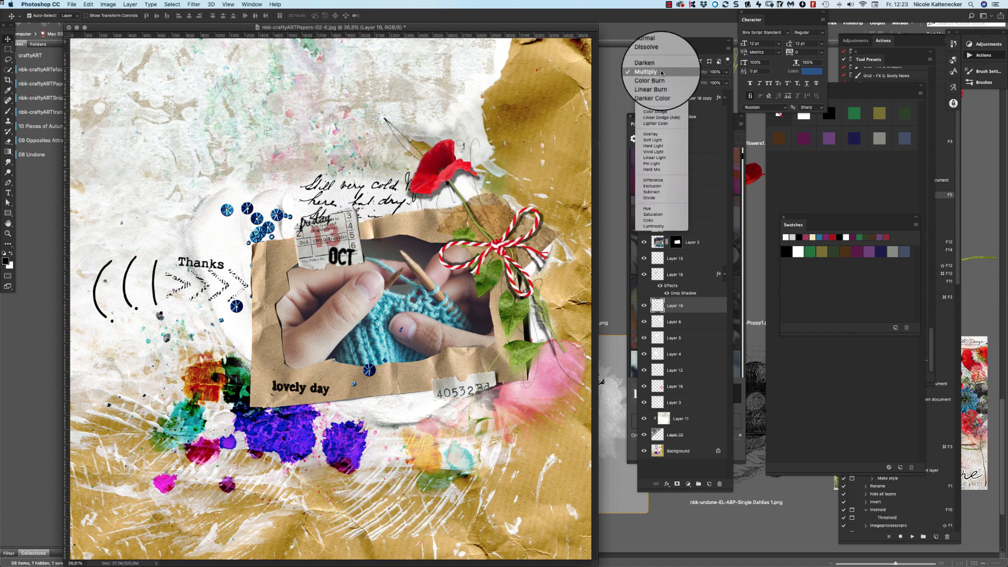
pyautogui.click(662, 78)
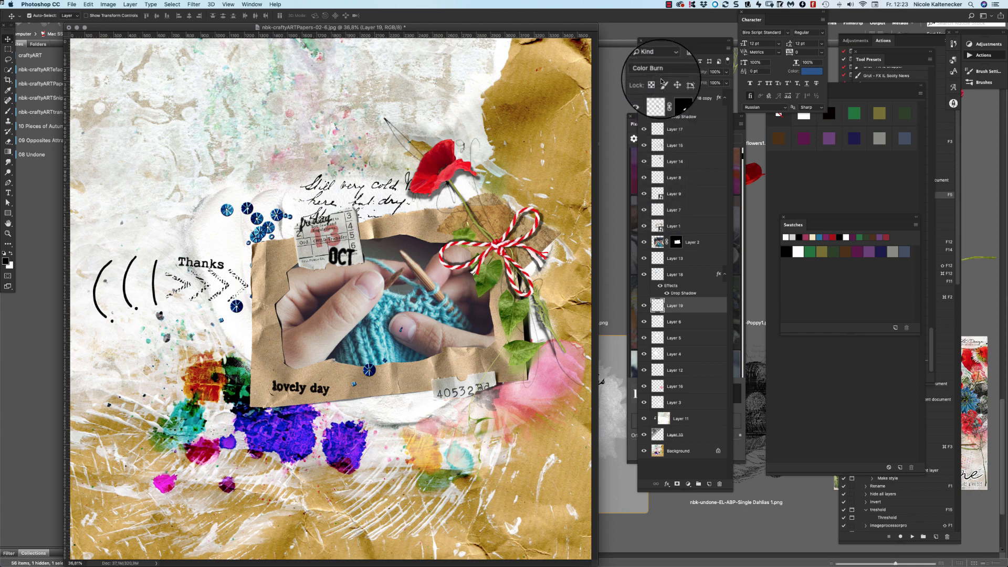
pyautogui.click(661, 80)
pyautogui.click(661, 82)
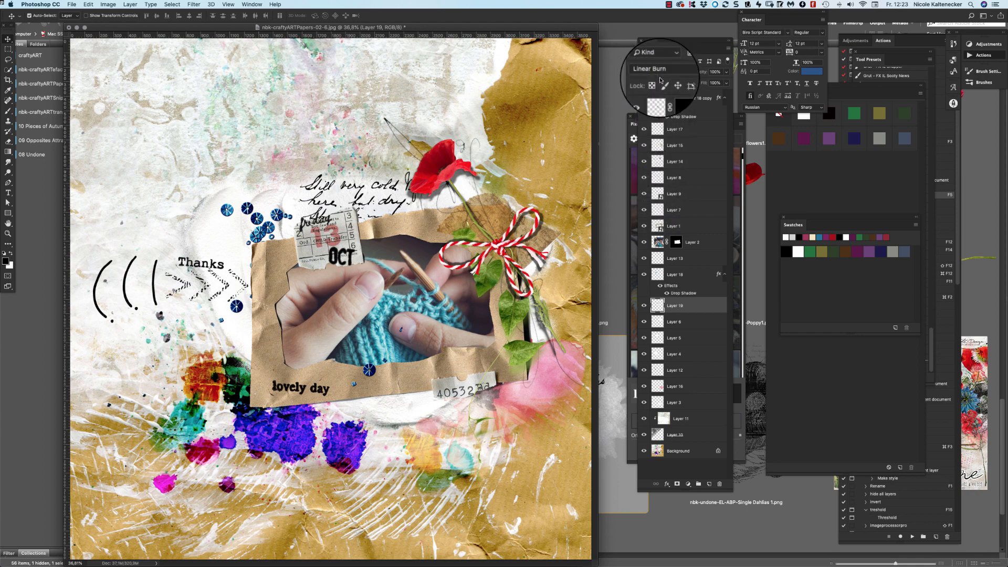
# - Nudge the handwriting slightly up and duplicate it, placing the copy behind the bow and beside the poppy
pyautogui.moveTo(364, 184); pyautogui.dragTo(365, 179)
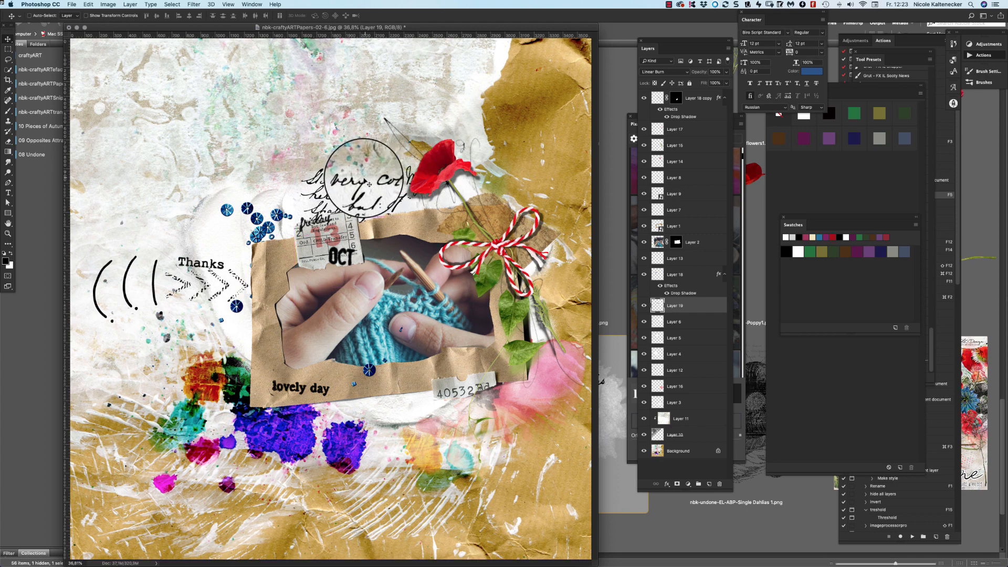
pyautogui.click(665, 75)
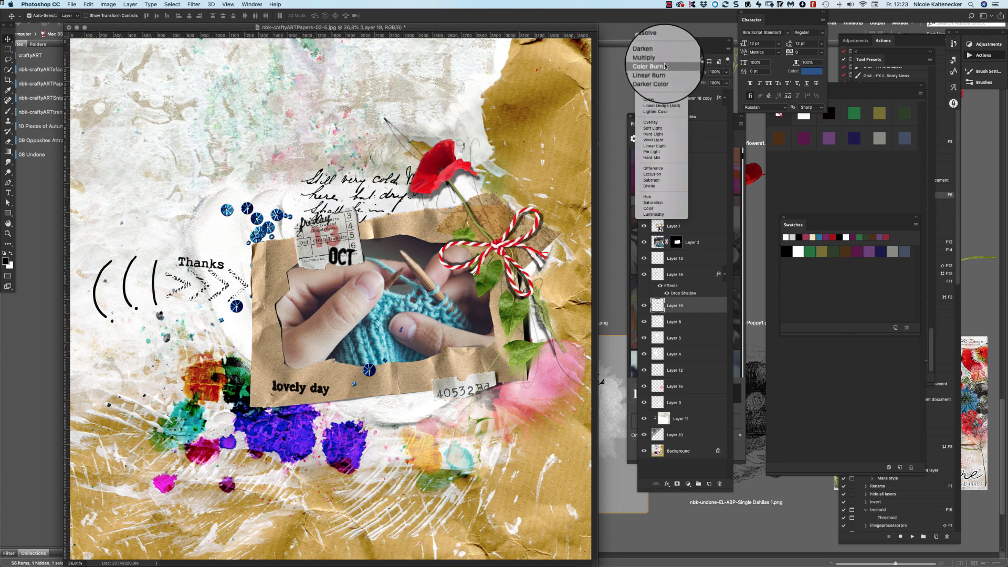
pyautogui.click(409, 179)
pyautogui.moveTo(384, 185)
pyautogui.mouseDown()
pyautogui.moveTo(512, 165)
pyautogui.moveTo(550, 173)
pyautogui.moveTo(521, 197)
pyautogui.moveTo(539, 208)
pyautogui.moveTo(557, 181)
pyautogui.moveTo(570, 188)
pyautogui.moveTo(651, 45)
pyautogui.moveTo(552, 204)
pyautogui.moveTo(247, 446)
pyautogui.moveTo(294, 402)
pyautogui.moveTo(347, 391)
pyautogui.moveTo(378, 372)
pyautogui.moveTo(387, 324)
pyautogui.moveTo(465, 263)
pyautogui.mouseUp()
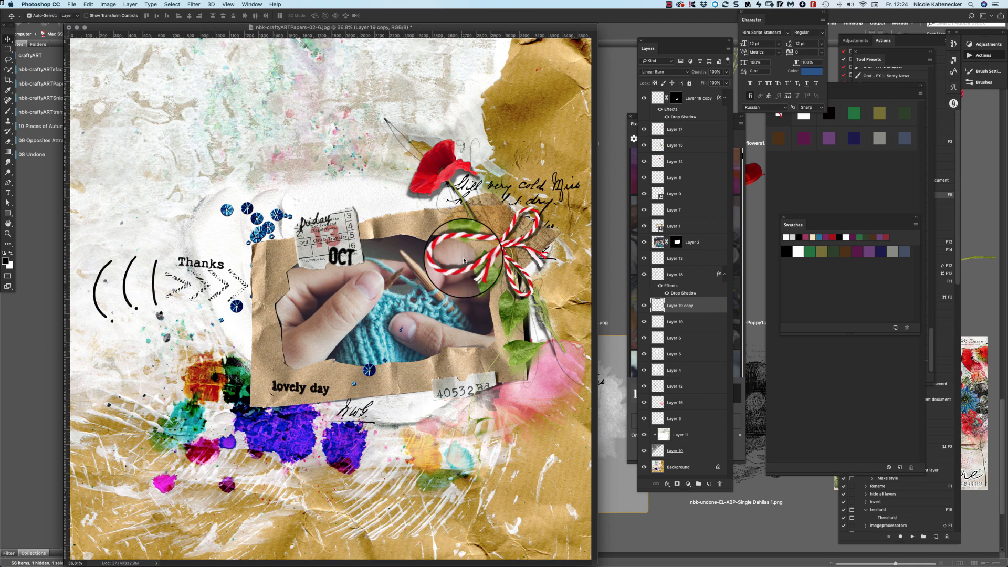
# - Open the affection word art from the nbk-OAttract-EL-WordArts folder in Bridge and place it in the collage beneath the knitting photo layer
pyautogui.moveTo(463, 257); pyautogui.dragTo(651, 536)
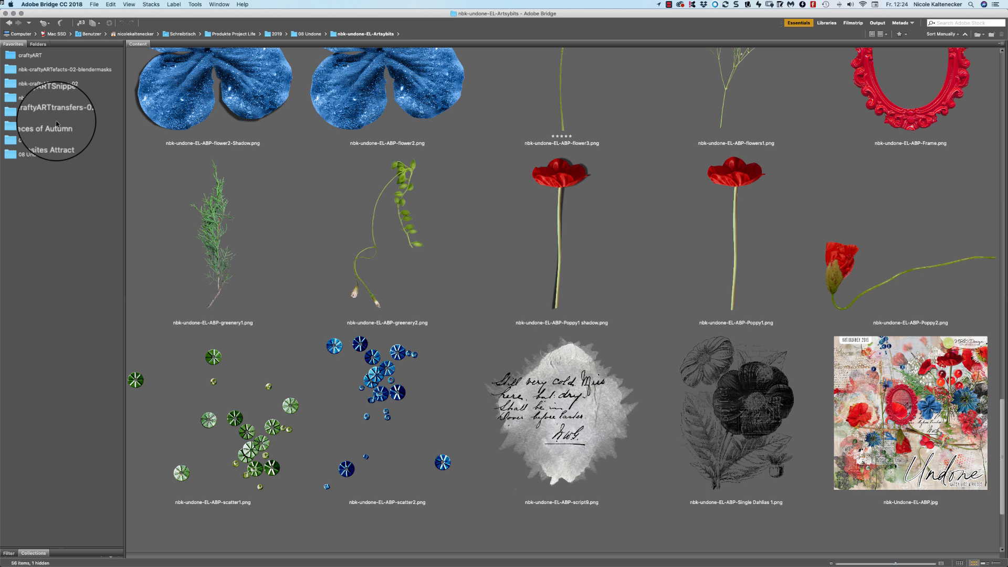
pyautogui.click(45, 142)
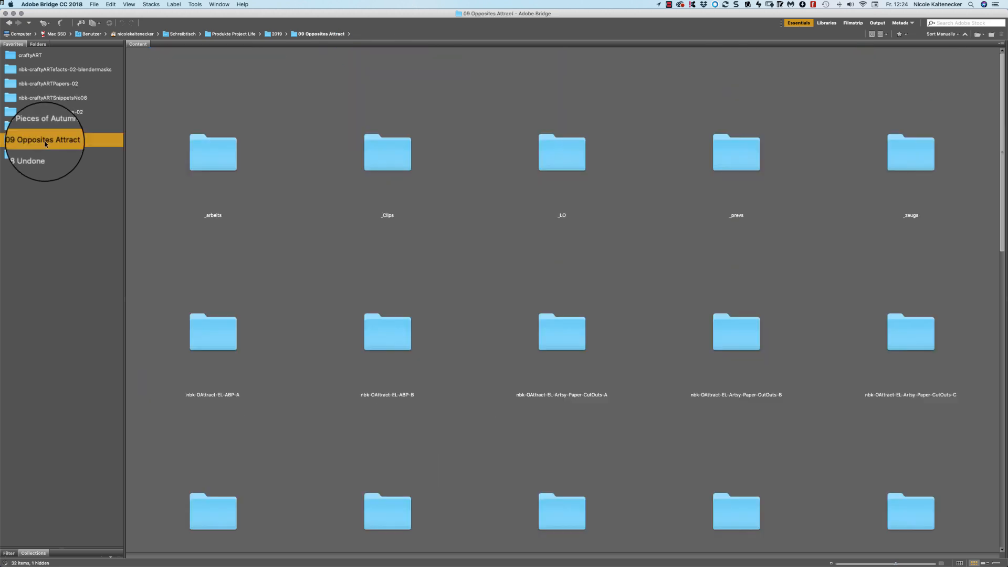
pyautogui.click(993, 181)
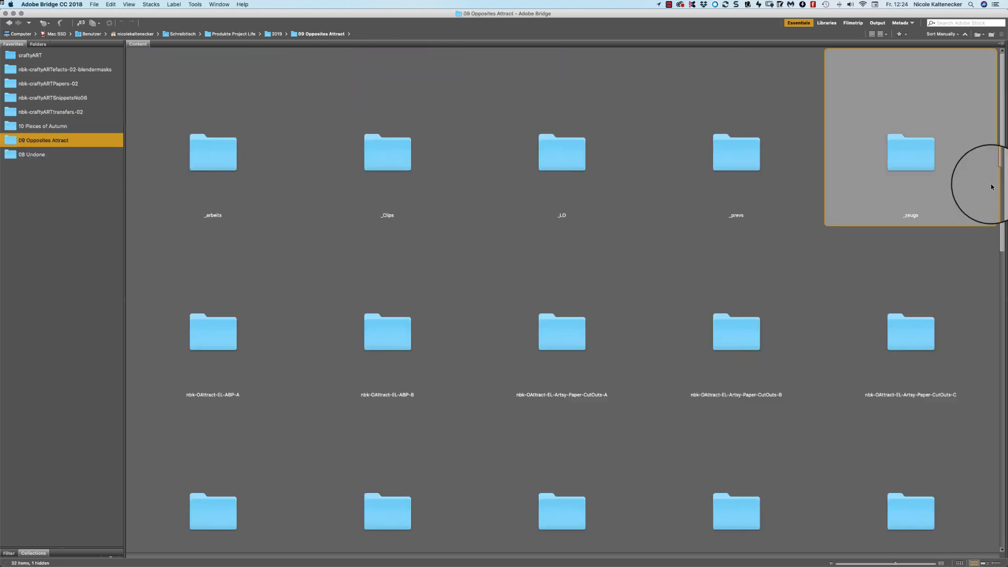
pyautogui.scroll(-6, 998, 179)
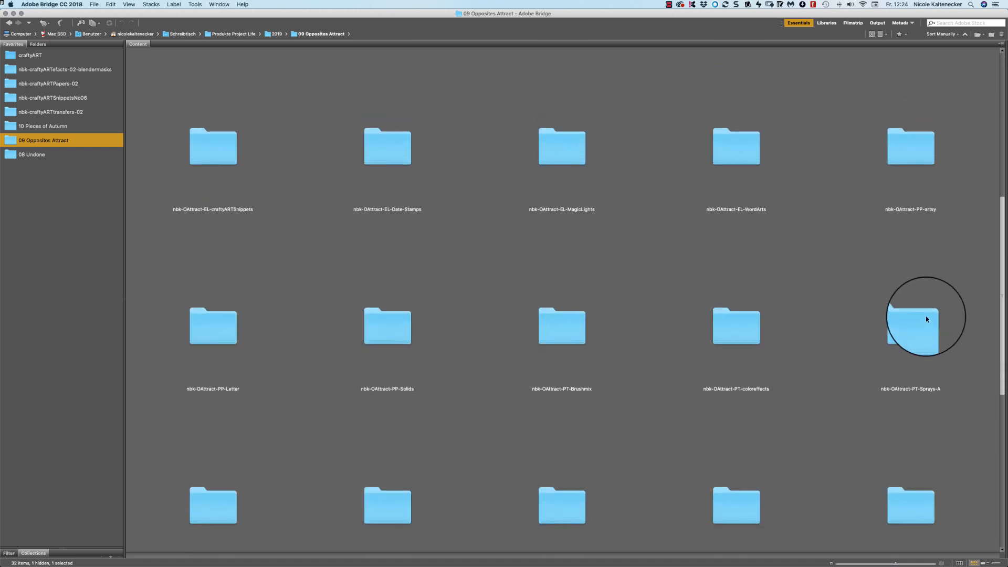
pyautogui.doubleClick(748, 155)
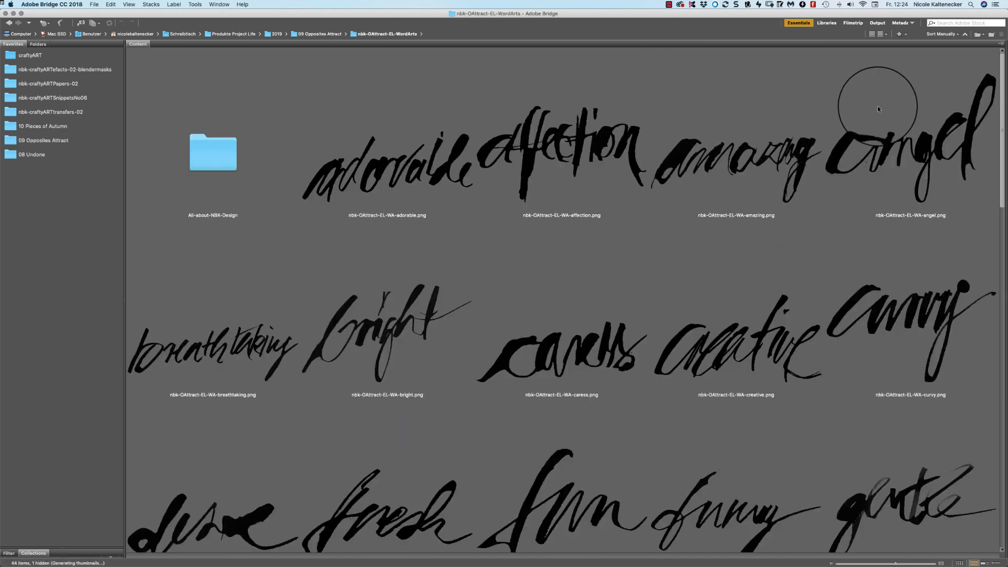
pyautogui.doubleClick(573, 137)
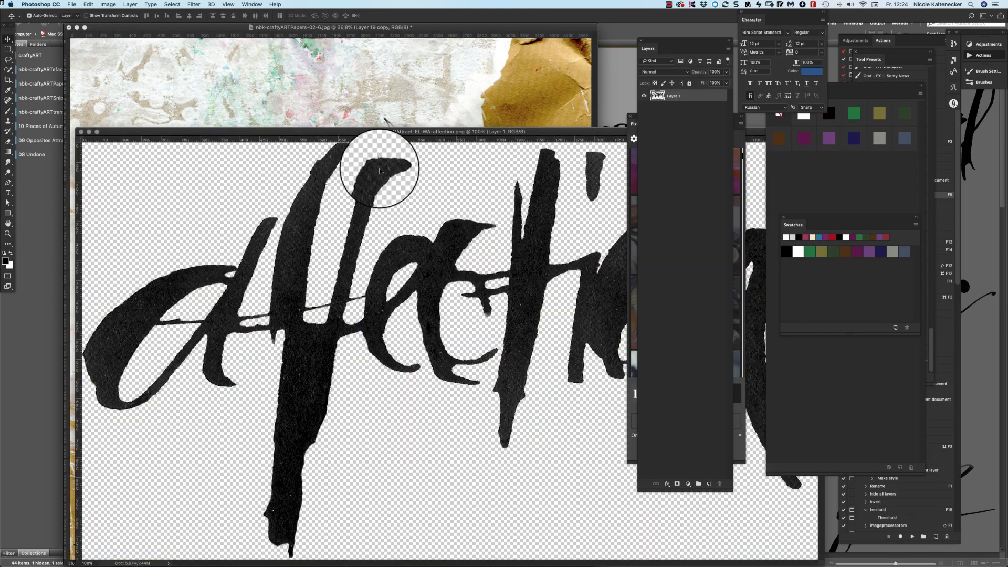
pyautogui.moveTo(380, 166); pyautogui.dragTo(484, 399)
pyautogui.moveTo(682, 304); pyautogui.dragTo(683, 253)
# - Scale the affection word art to about 63% and position it along the frame's lower edge below the number ticket
pyautogui.press('super+t')
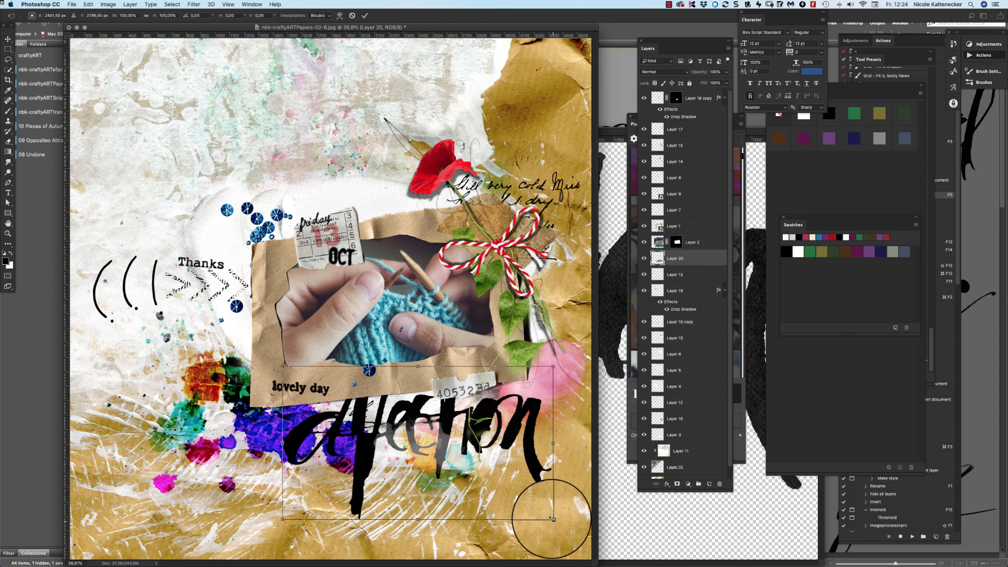
pyautogui.moveTo(553, 519); pyautogui.dragTo(440, 484)
pyautogui.moveTo(439, 417); pyautogui.dragTo(511, 415)
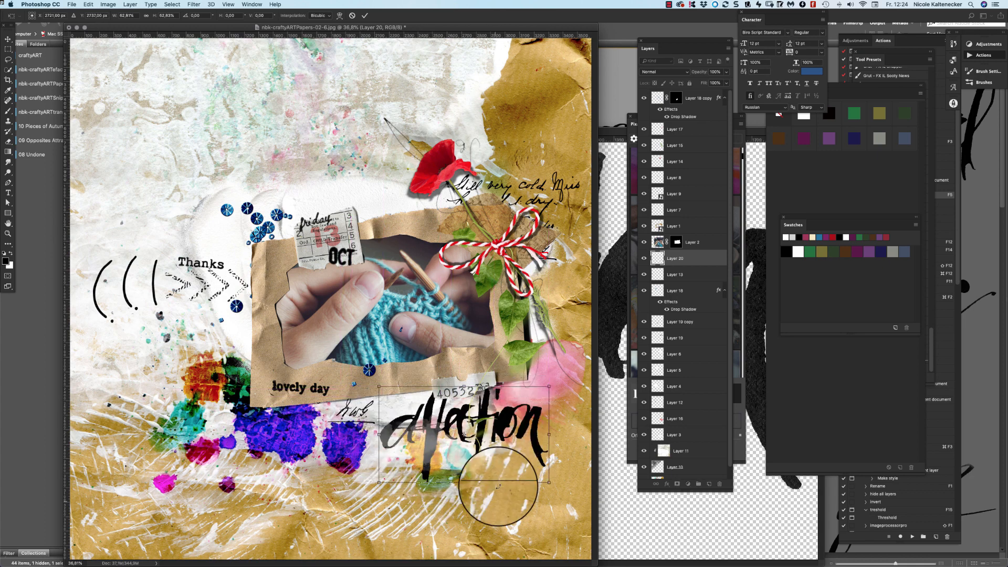
pyautogui.moveTo(495, 484); pyautogui.dragTo(511, 412)
pyautogui.press('Return')
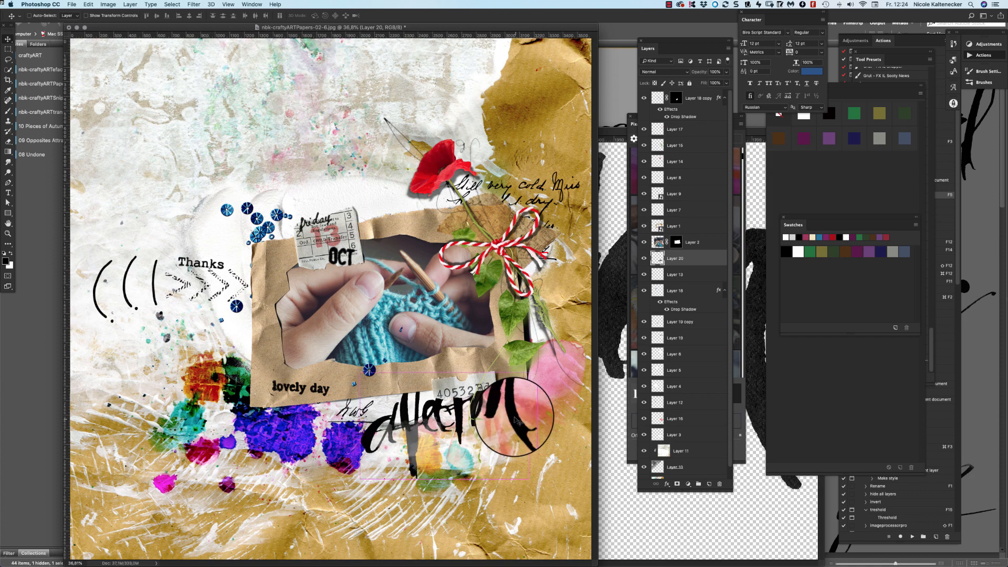
# - Raise the affection word art above Layer 1 over the frame's lower edge and change its blend mode to Linear Burn, then Color Burn
pyautogui.moveTo(696, 254); pyautogui.dragTo(697, 216)
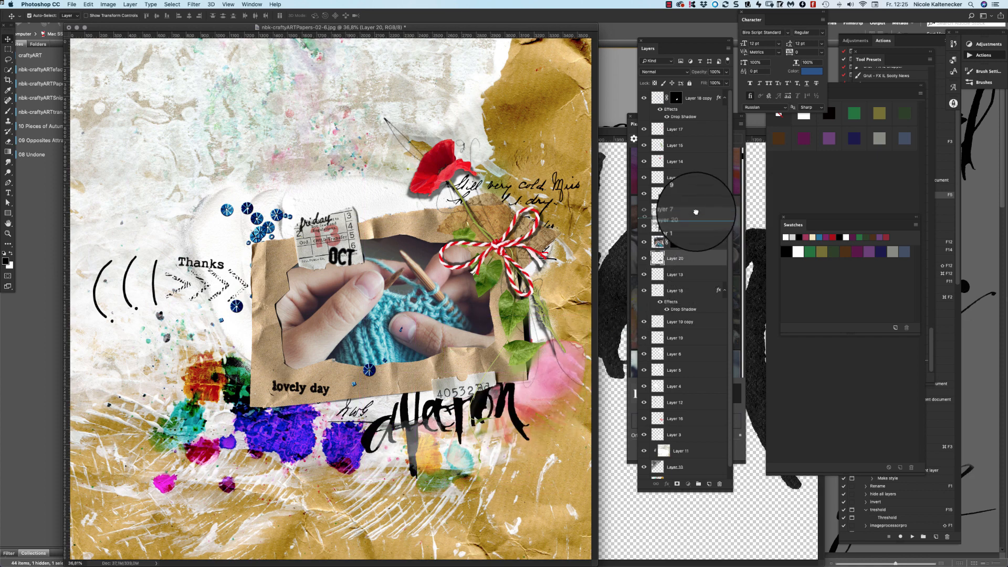
pyautogui.moveTo(505, 397); pyautogui.dragTo(493, 379)
pyautogui.click(663, 72)
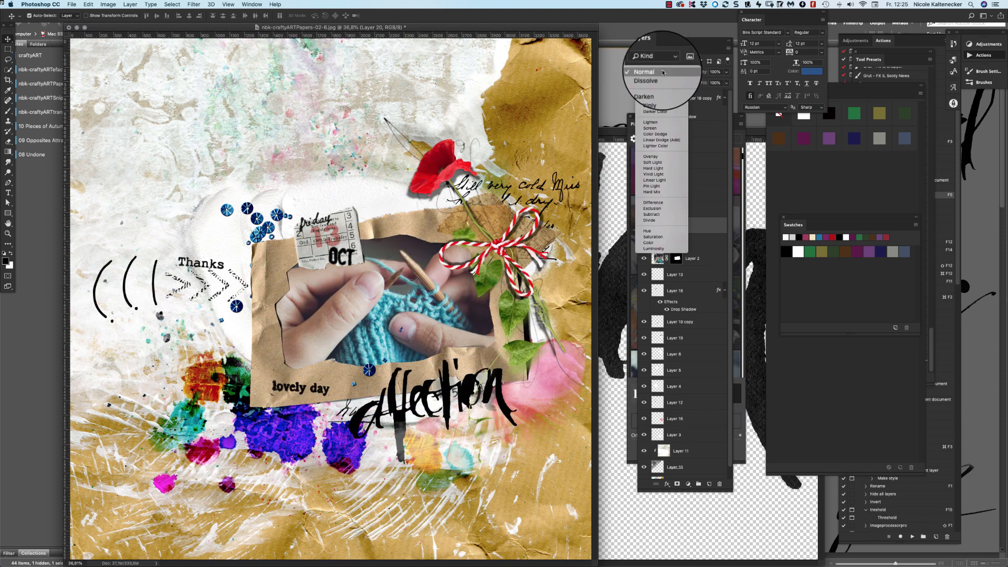
pyautogui.click(671, 93)
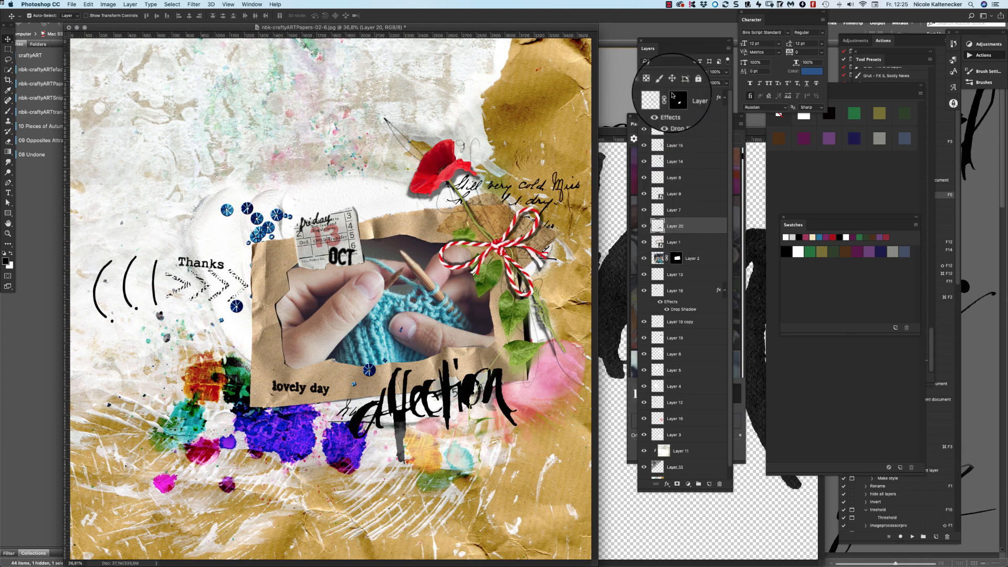
pyautogui.click(663, 72)
pyautogui.click(666, 86)
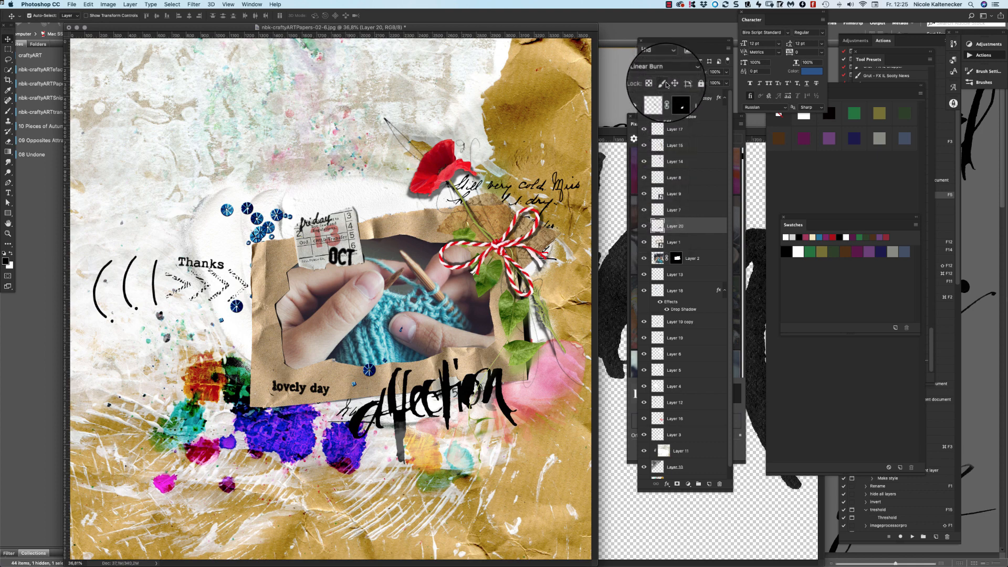
pyautogui.click(663, 66)
pyautogui.click(666, 65)
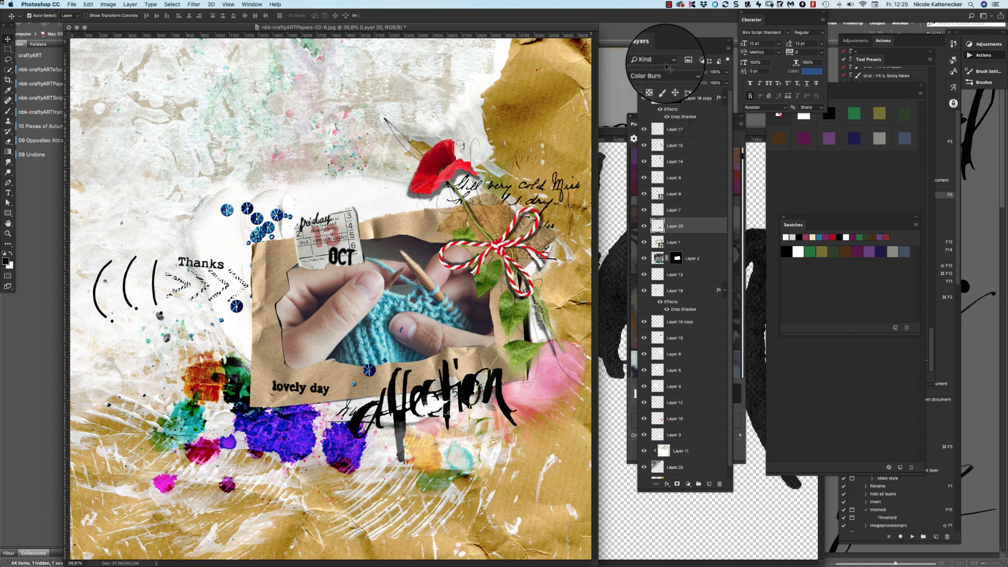
# - Move the affection word art up beside the poppy above the bow and shift the handwriting behind the date ticket
pyautogui.moveTo(487, 400)
pyautogui.mouseDown()
pyautogui.moveTo(495, 366)
pyautogui.moveTo(462, 210)
pyautogui.moveTo(504, 182)
pyautogui.moveTo(550, 197)
pyautogui.moveTo(561, 188)
pyautogui.moveTo(515, 350)
pyautogui.moveTo(533, 341)
pyautogui.moveTo(342, 265)
pyautogui.moveTo(339, 239)
pyautogui.moveTo(317, 256)
pyautogui.moveTo(375, 210)
pyautogui.moveTo(380, 234)
pyautogui.moveTo(375, 222)
pyautogui.moveTo(556, 130)
pyautogui.mouseUp()
pyautogui.click(550, 205)
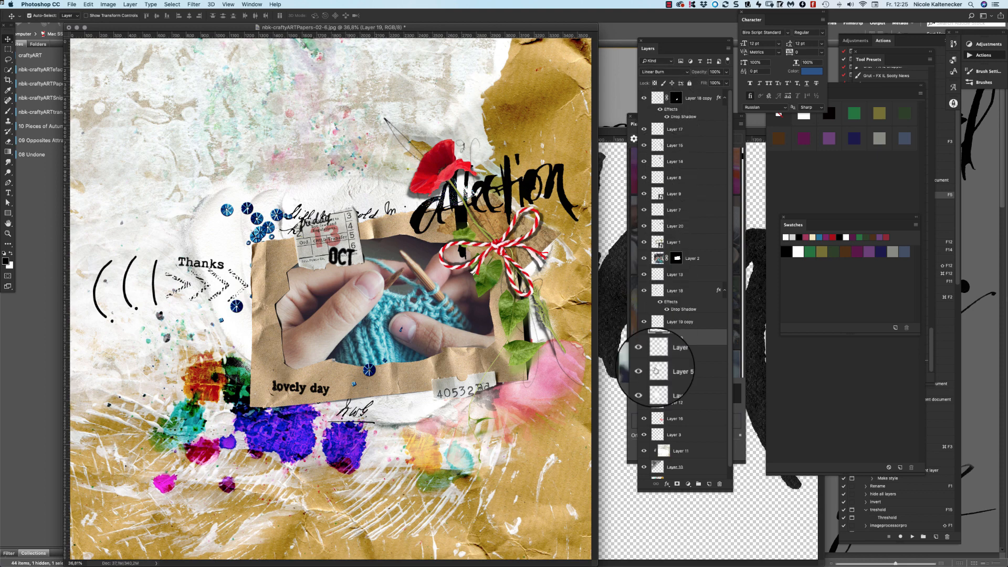
# - Close the affection word art file and show the nbk-craftyARTPapers-02 folder in Bridge before returning to Photoshop
pyautogui.click(652, 527)
pyautogui.press('super+w')
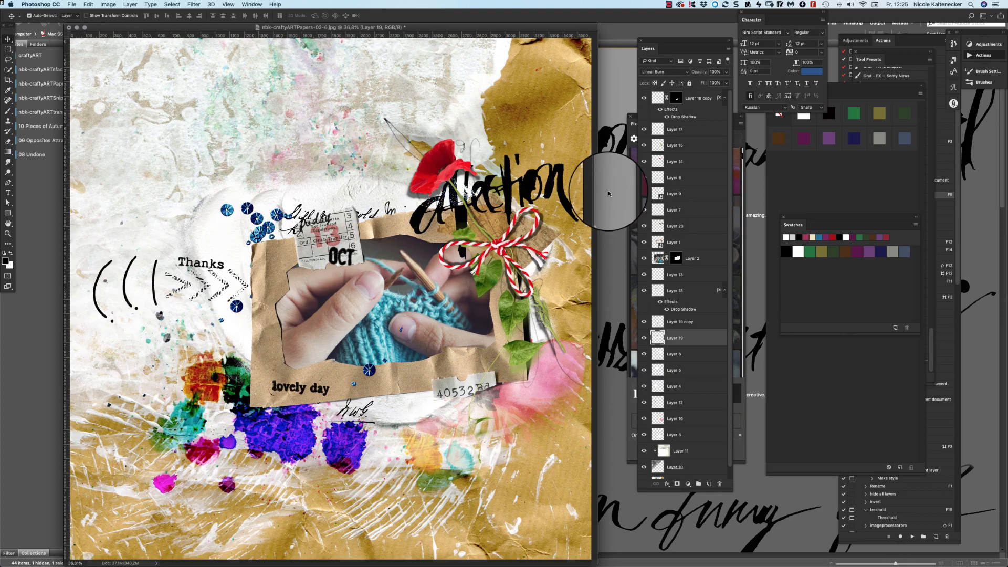
pyautogui.click(611, 280)
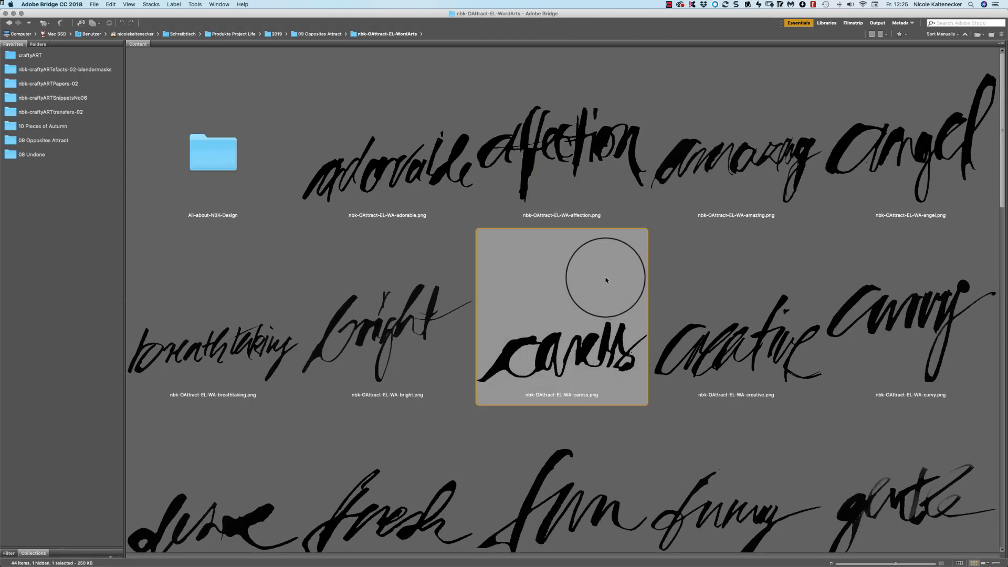
pyautogui.click(75, 85)
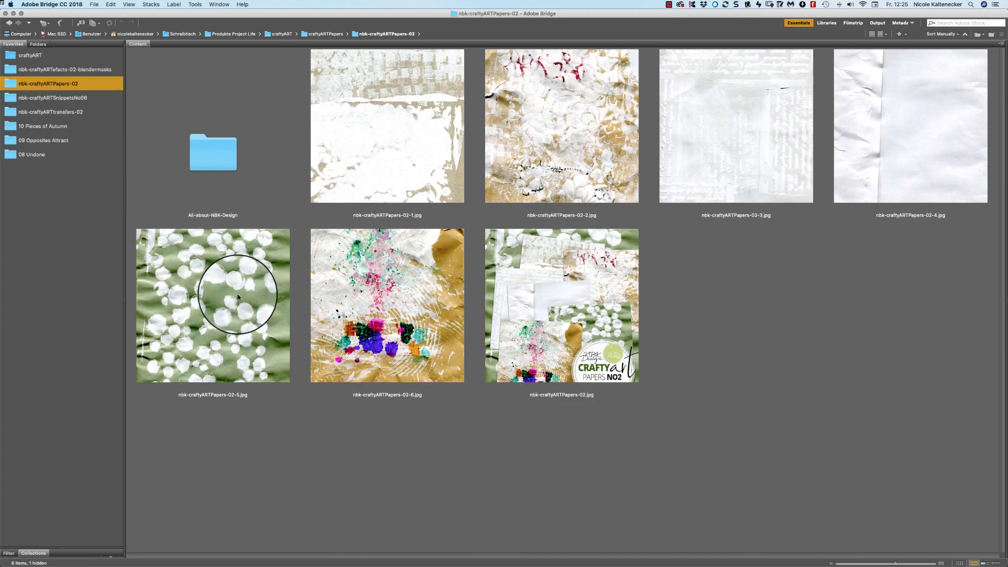
pyautogui.moveTo(449, 566)
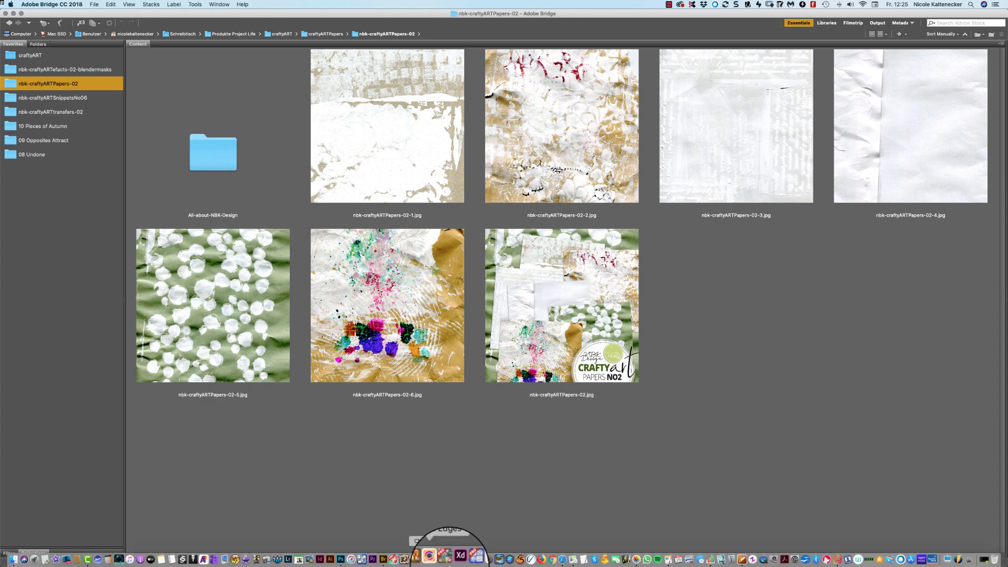
pyautogui.click(341, 560)
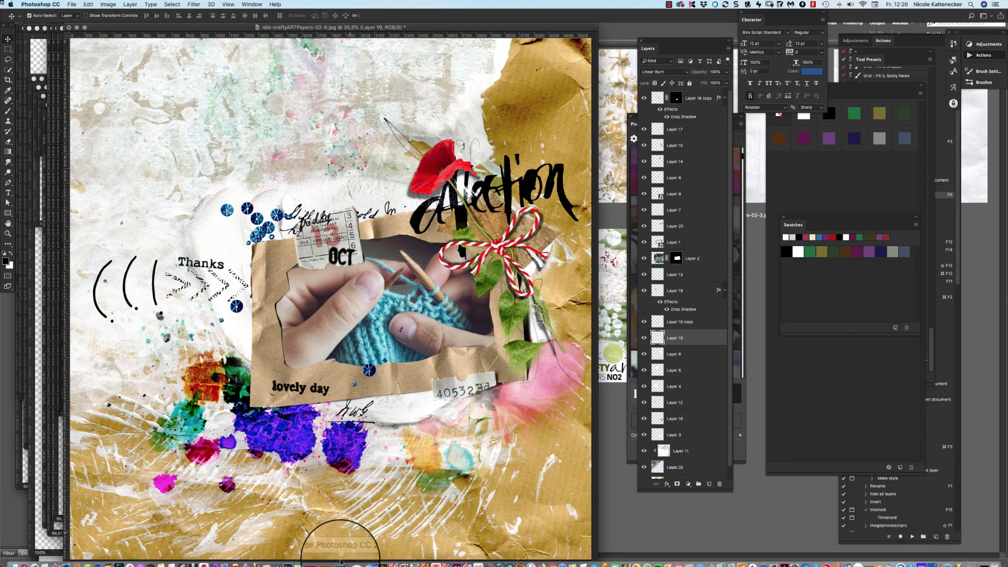